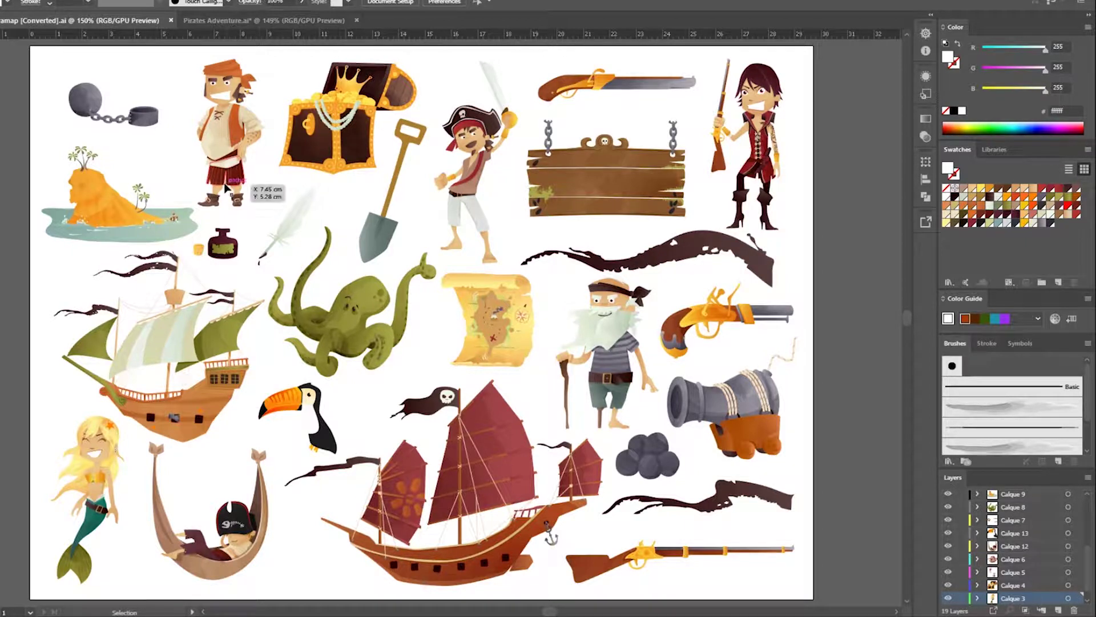
Copy the orange skull island from the pirate clip-art document and paste it into the Pirates Adventure document
{"action": "left_click", "coordinate": [123, 237]}
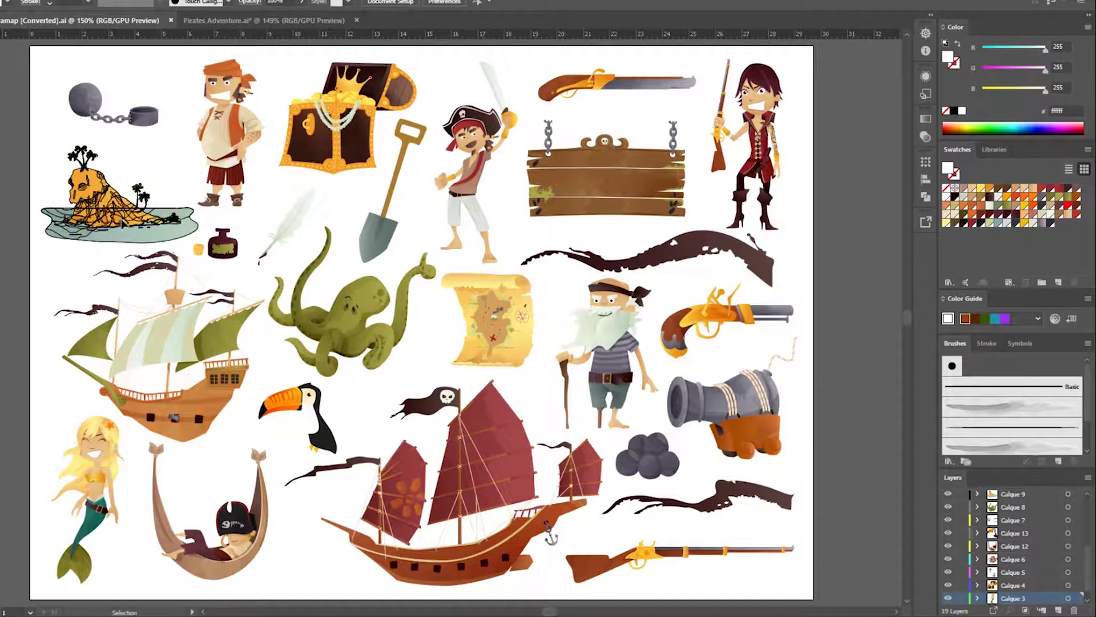
{"action": "key", "text": "a"}
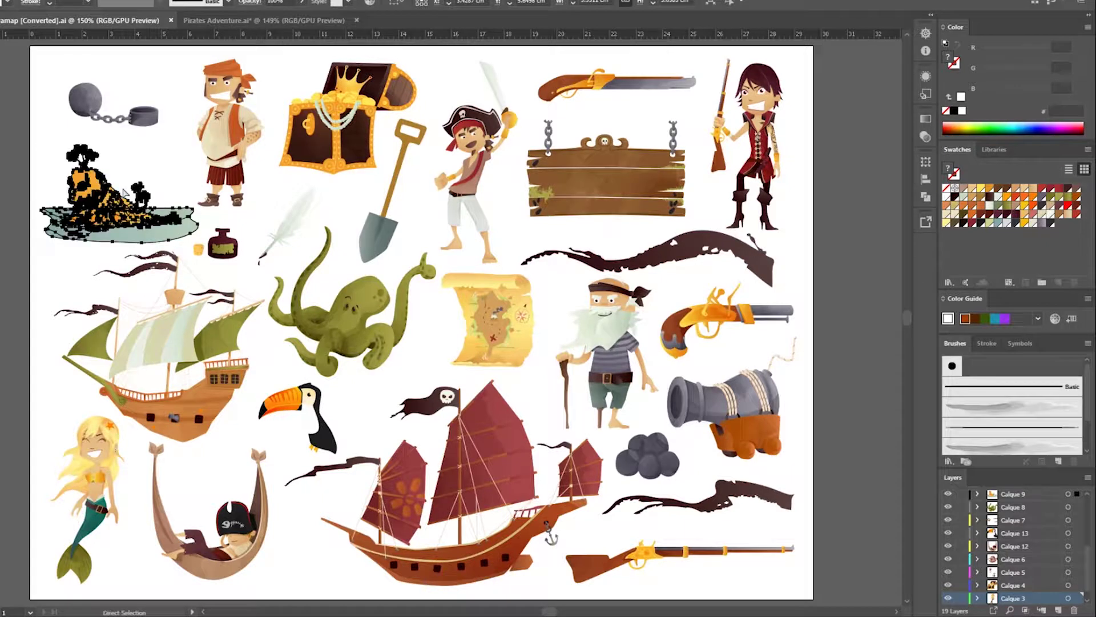
{"action": "key", "text": "v"}
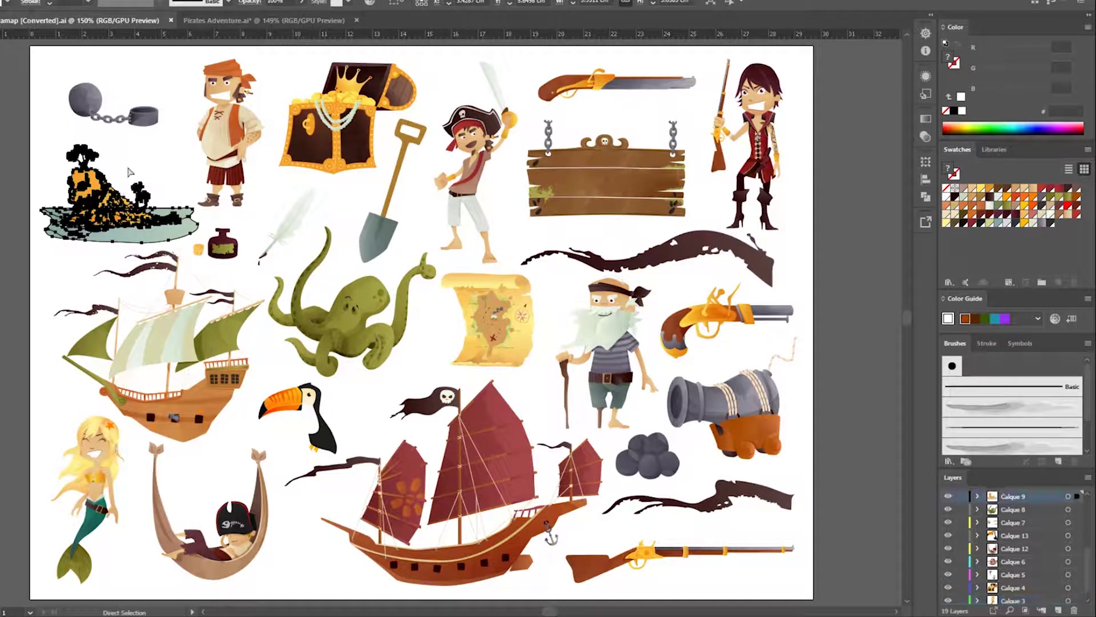
{"action": "left_click", "coordinate": [224, 20]}
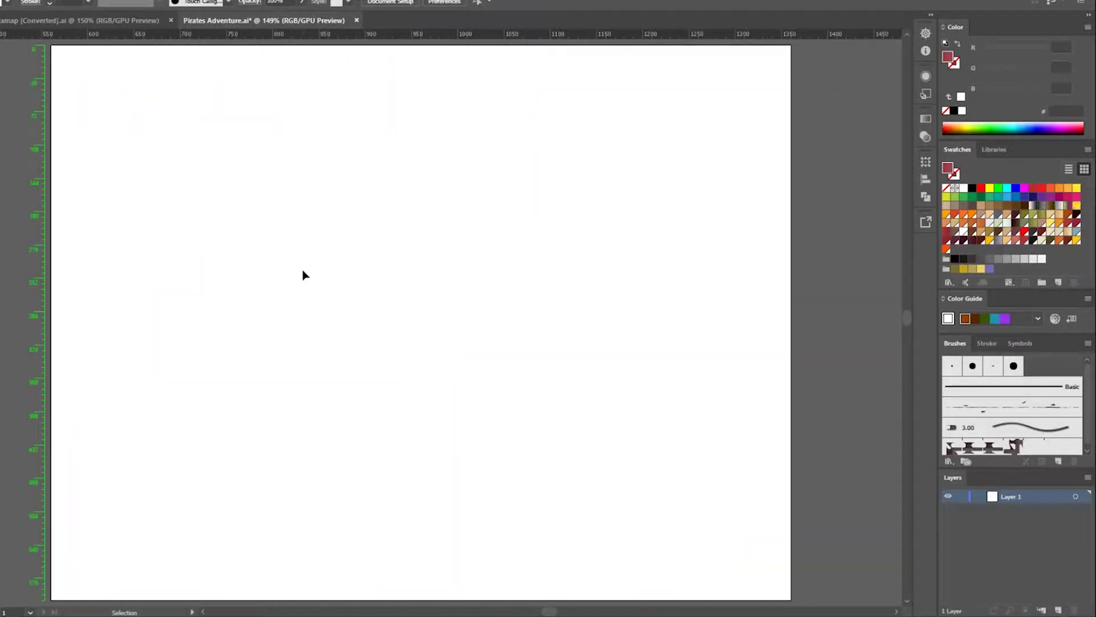
{"action": "key", "text": "a"}
{"action": "key", "text": "ctrl+v"}
{"action": "key", "text": "v"}
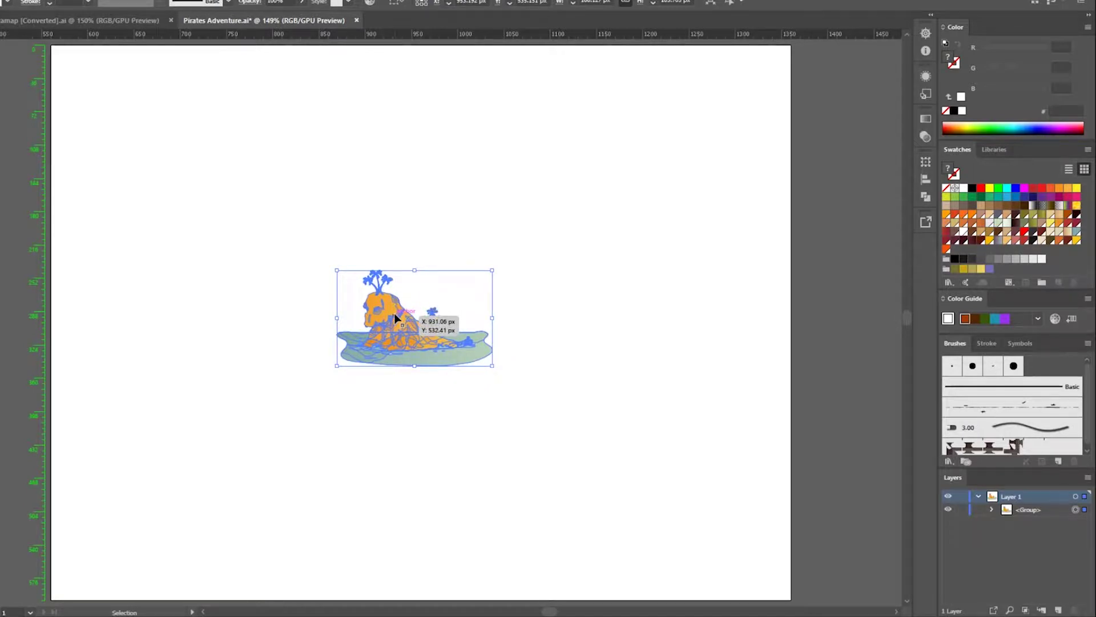
Enlarge the island proportionally to about three times its size and position it slightly above and left of the artboard's centre
{"action": "left_click_drag", "start_coordinate": [492, 365], "coordinate": [648, 463]}
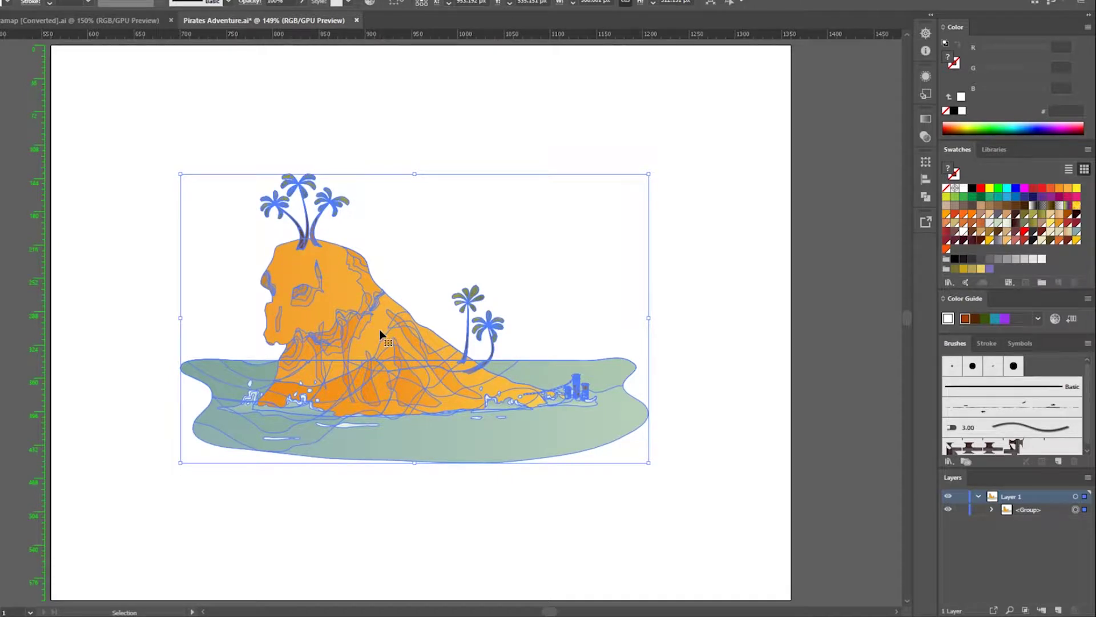
{"action": "left_click_drag", "start_coordinate": [379, 330], "coordinate": [388, 330]}
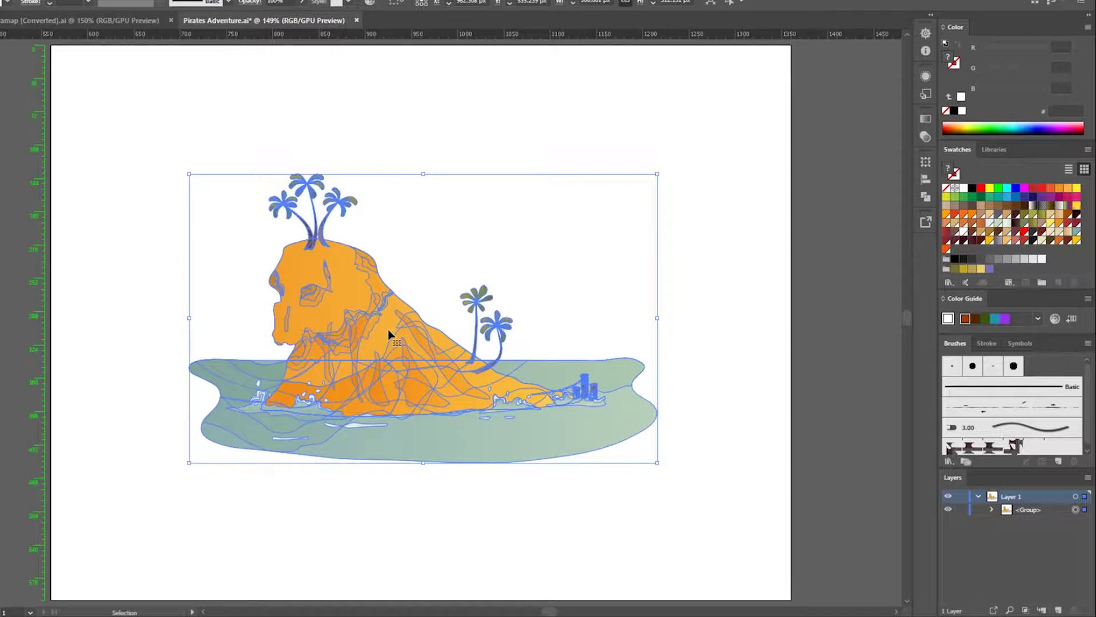
{"action": "left_click", "coordinate": [818, 234]}
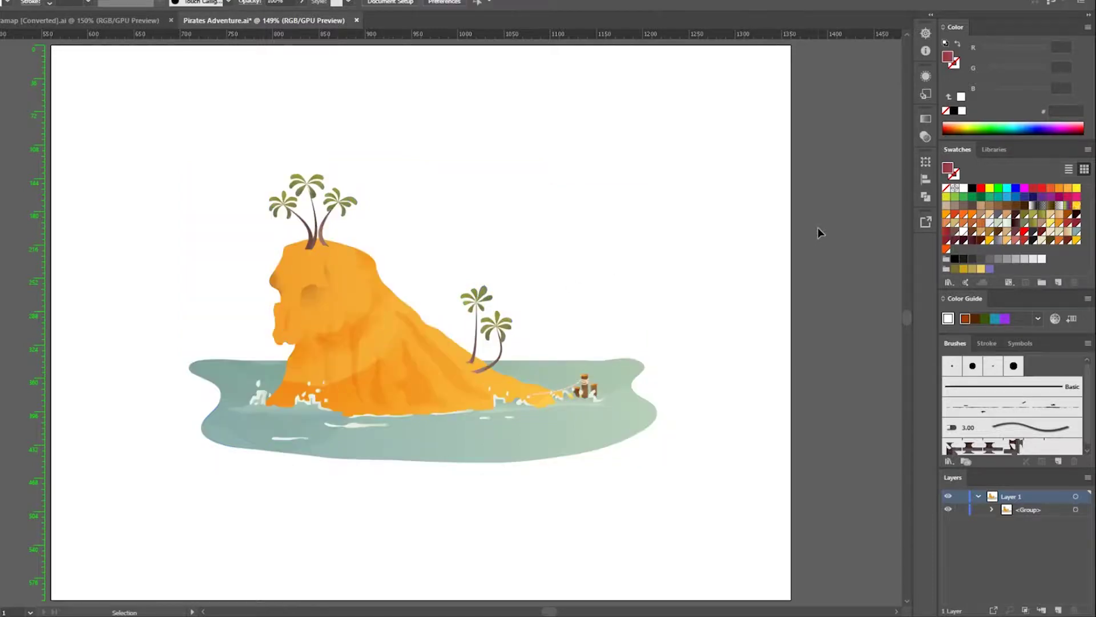
{"action": "mouse_move", "coordinate": [403, 355]}
{"action": "left_mouse_down"}
{"action": "mouse_move", "coordinate": [416, 351]}
{"action": "mouse_move", "coordinate": [411, 360]}
{"action": "left_mouse_up"}
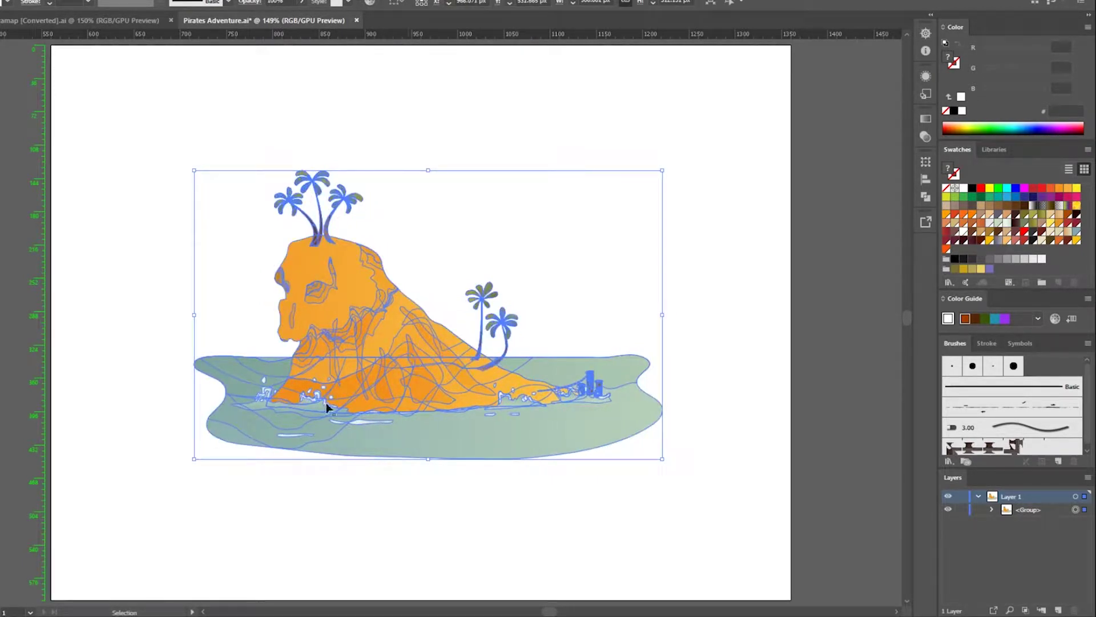
{"action": "left_click", "coordinate": [154, 366]}
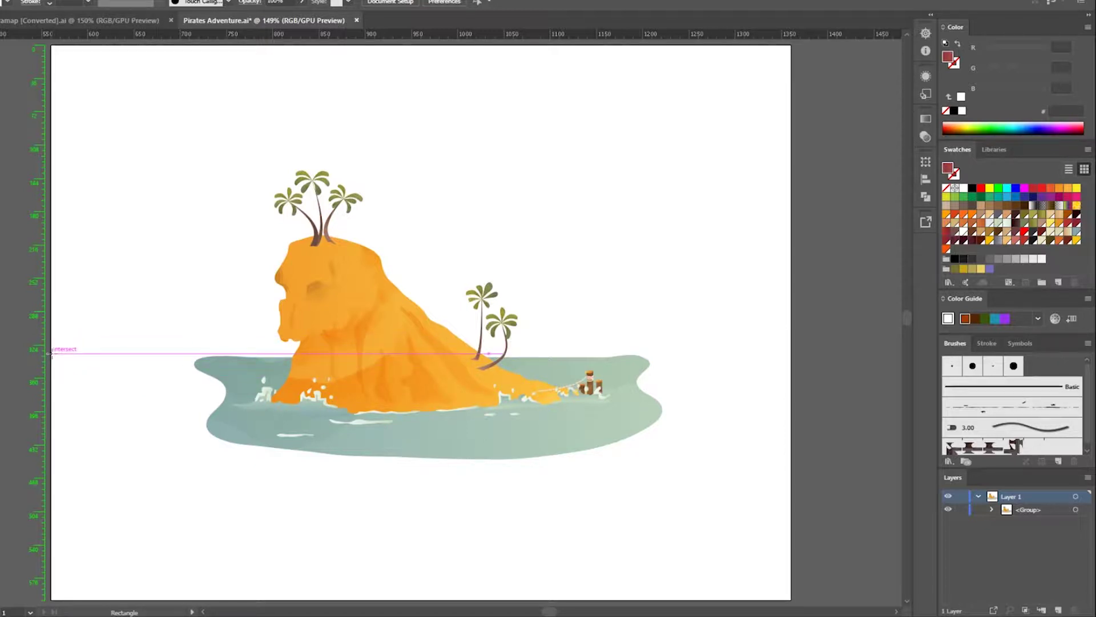
Draw a sea rectangle about 800 by 264 px from the island's horizon to the artboard's lower edge and send it to the back
{"action": "left_click_drag", "start_coordinate": [50, 355], "coordinate": [791, 598]}
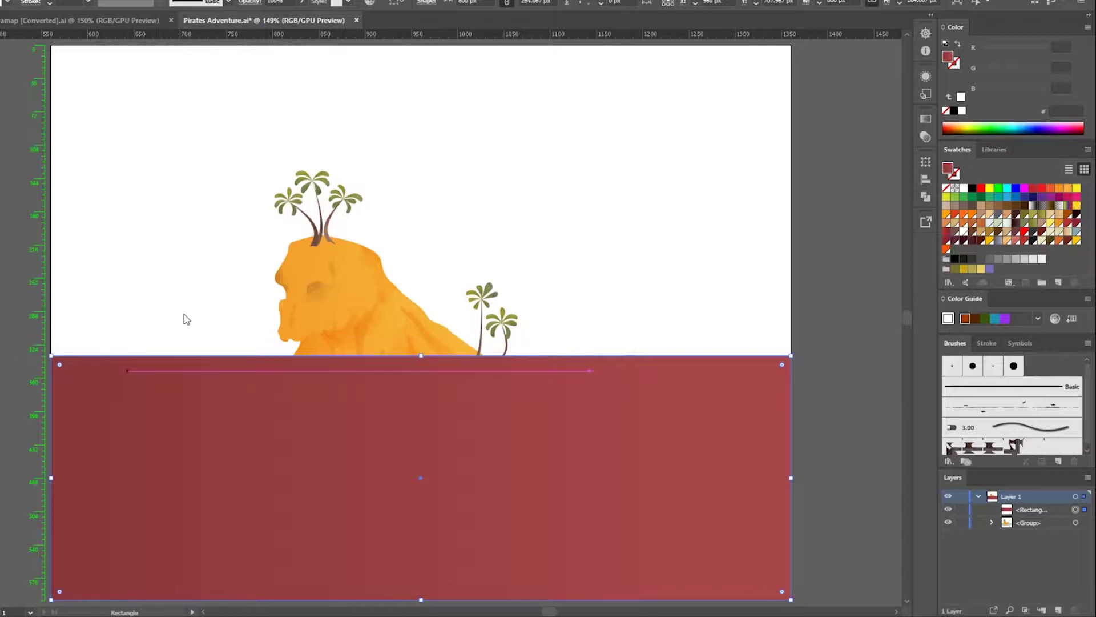
{"action": "key", "text": "ctrl+shift+bracketleft"}
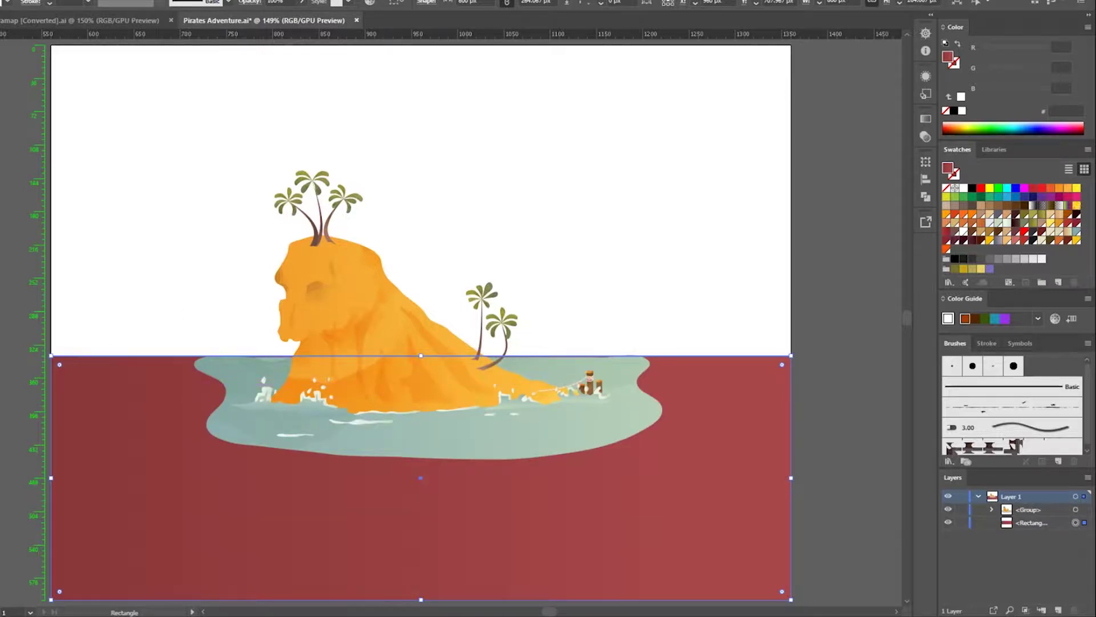
Fill the sea rectangle with the teal-to-pale-green gradient sampled from the island's water using the Eyedropper
{"action": "key", "text": "v"}
{"action": "key", "text": "i"}
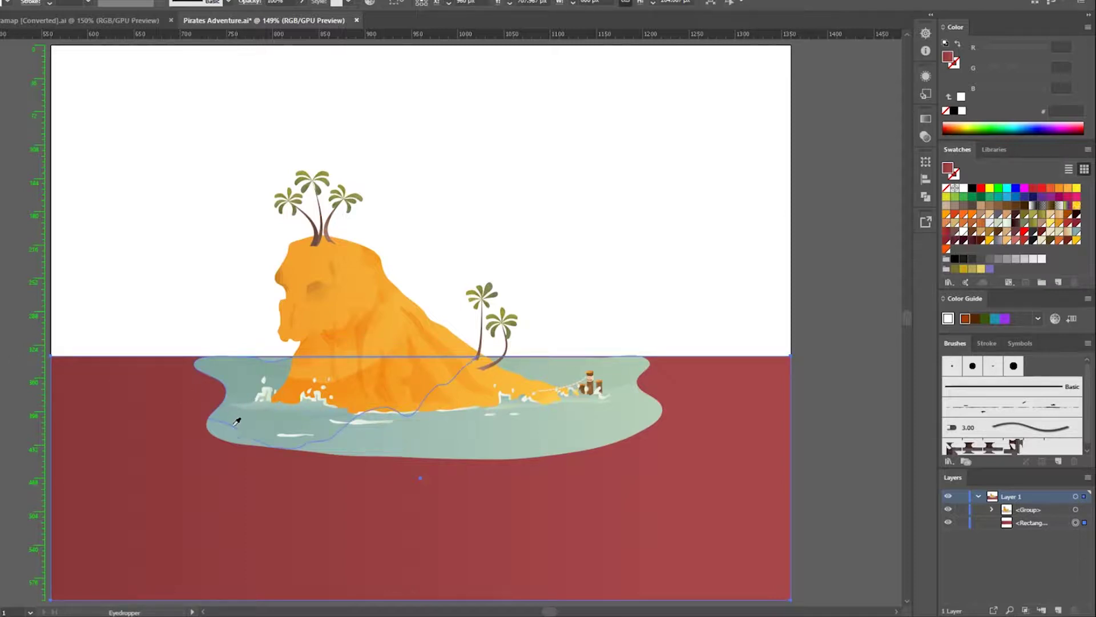
{"action": "left_click", "coordinate": [235, 373]}
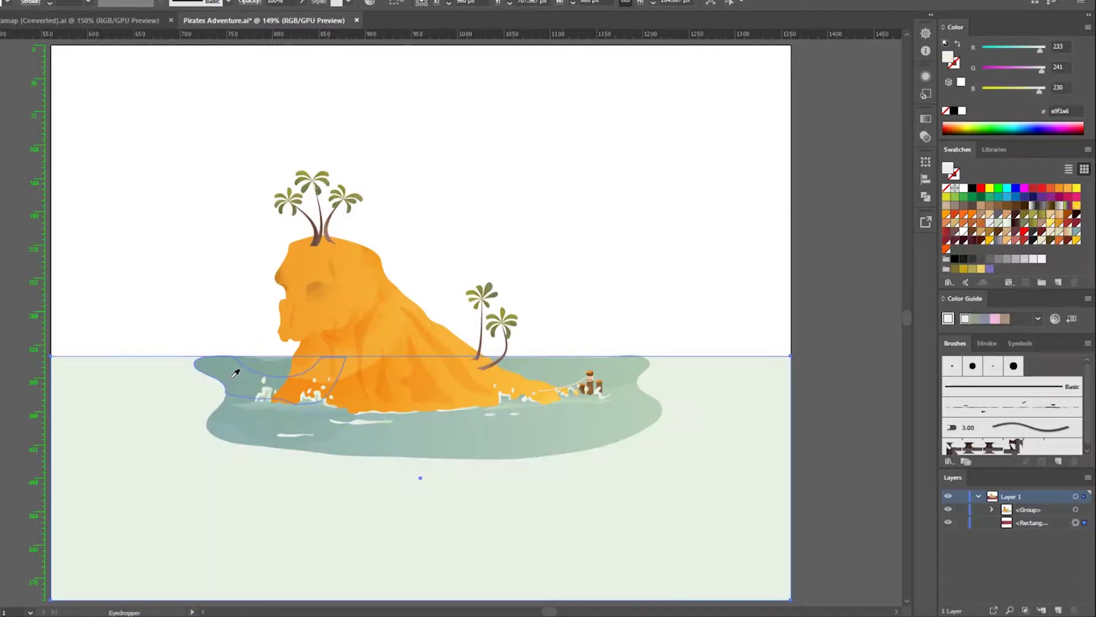
{"action": "left_click", "coordinate": [262, 367]}
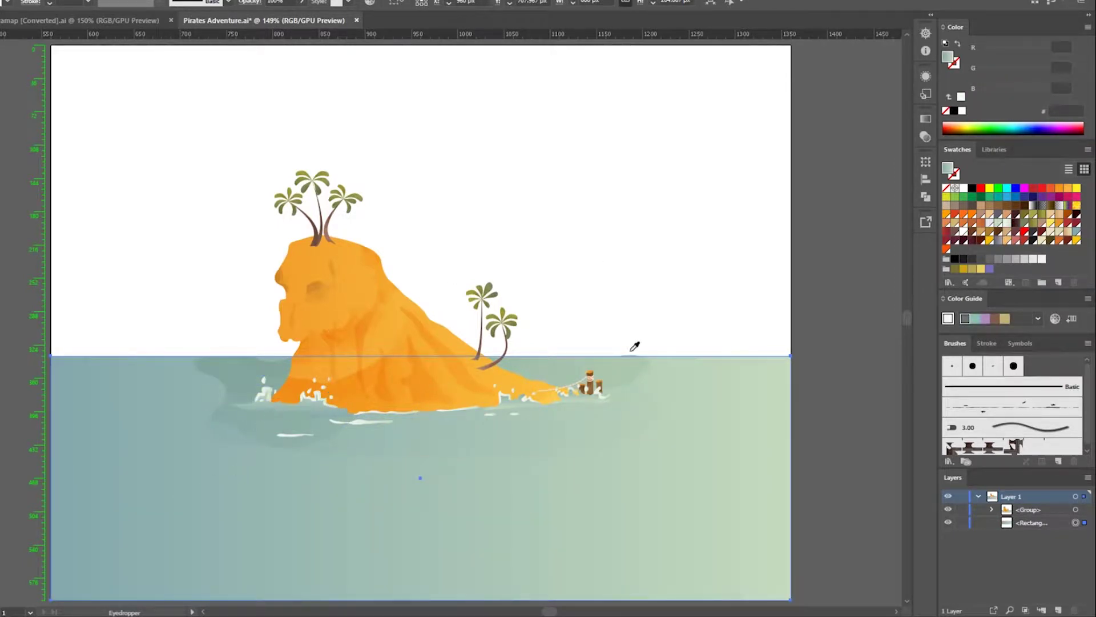
{"action": "left_click", "coordinate": [630, 370]}
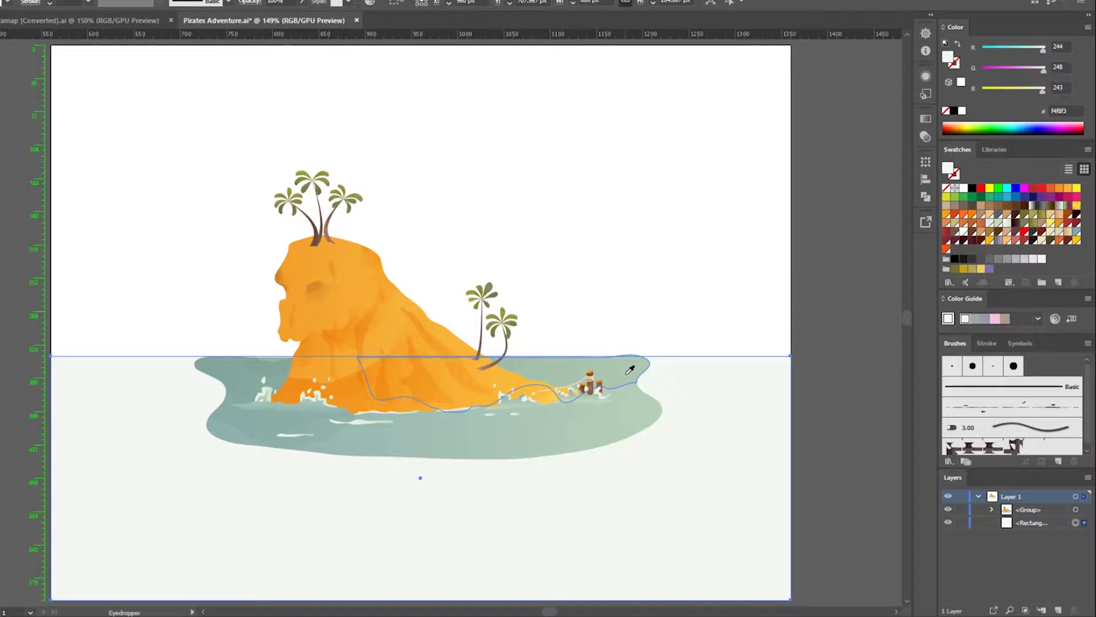
{"action": "left_click", "coordinate": [646, 412]}
{"action": "key", "text": "v"}
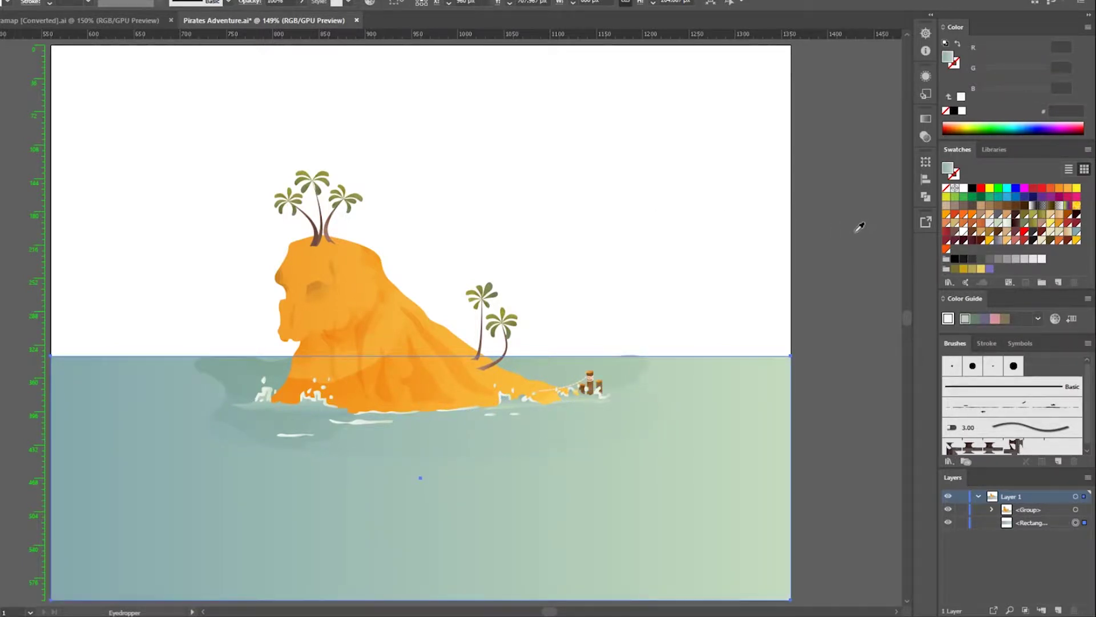
{"action": "left_click", "coordinate": [859, 223]}
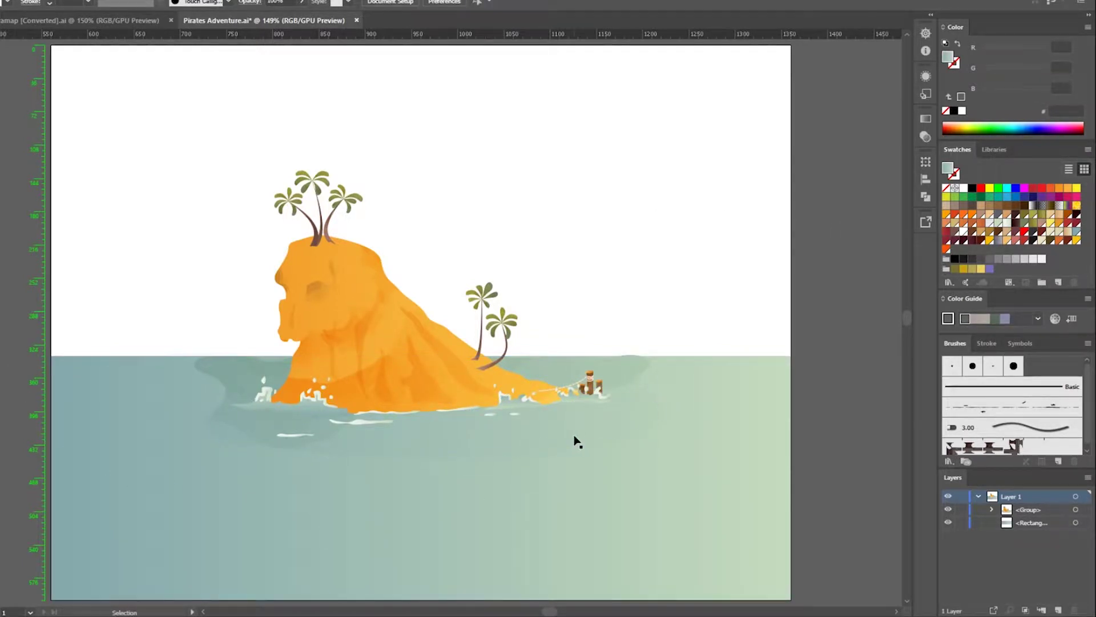
Reshape the upper edge of the sea rectangle into gentle rolling waves with the Curvature tool in isolation mode
{"action": "double_click", "coordinate": [93, 443]}
{"action": "key", "text": "shift+grave"}
{"action": "left_click", "coordinate": [112, 358]}
{"action": "left_click_drag", "start_coordinate": [190, 368], "coordinate": [190, 361]}
{"action": "left_click_drag", "start_coordinate": [268, 353], "coordinate": [268, 357]}
{"action": "left_click_drag", "start_coordinate": [413, 360], "coordinate": [413, 370]}
{"action": "left_click_drag", "start_coordinate": [497, 378], "coordinate": [497, 373]}
{"action": "left_click_drag", "start_coordinate": [618, 367], "coordinate": [618, 363]}
{"action": "left_click_drag", "start_coordinate": [695, 348], "coordinate": [696, 366]}
{"action": "left_click_drag", "start_coordinate": [742, 357], "coordinate": [743, 368]}
{"action": "left_click_drag", "start_coordinate": [643, 357], "coordinate": [643, 354]}
{"action": "left_click_drag", "start_coordinate": [112, 358], "coordinate": [108, 365]}
{"action": "left_click_drag", "start_coordinate": [51, 355], "coordinate": [51, 368]}
{"action": "key", "text": "v"}
{"action": "left_click", "coordinate": [56, 298]}
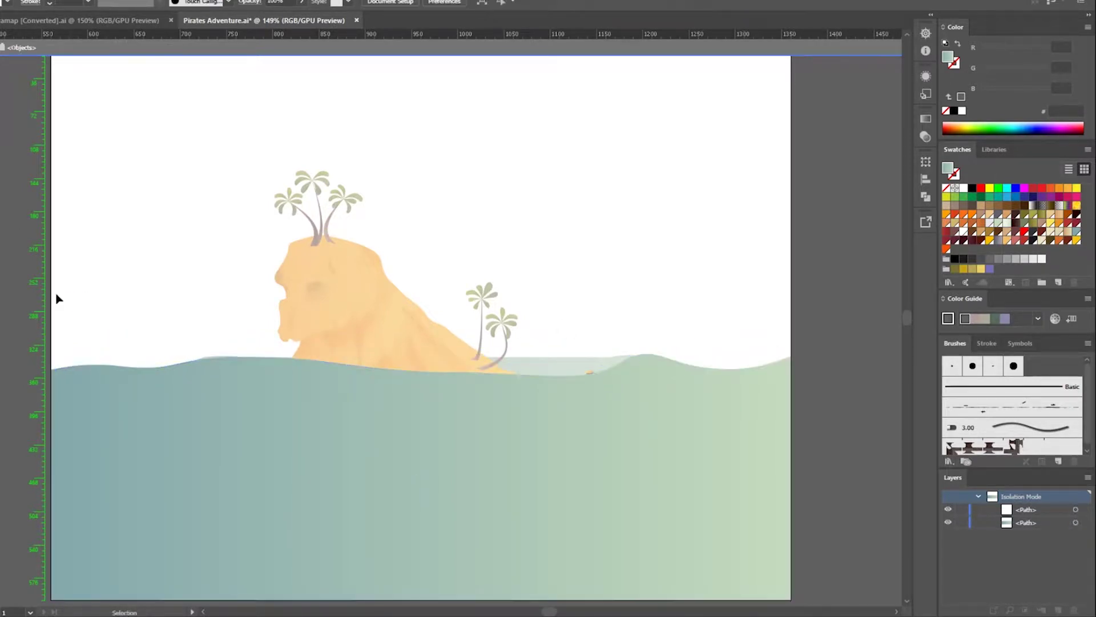
{"action": "double_click", "coordinate": [77, 303]}
{"action": "key", "text": "ctrl+shift+a"}
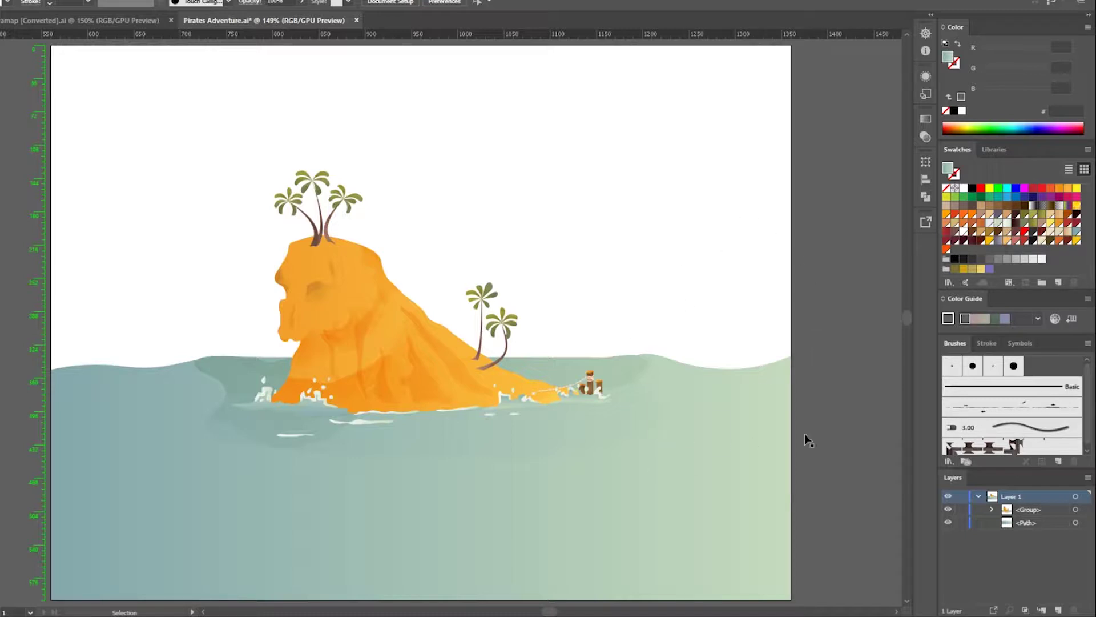
Copy the green-sailed ship from the clip-art document and paste it into the Pirates Adventure document
{"action": "left_click", "coordinate": [205, 388]}
{"action": "left_click", "coordinate": [365, 236]}
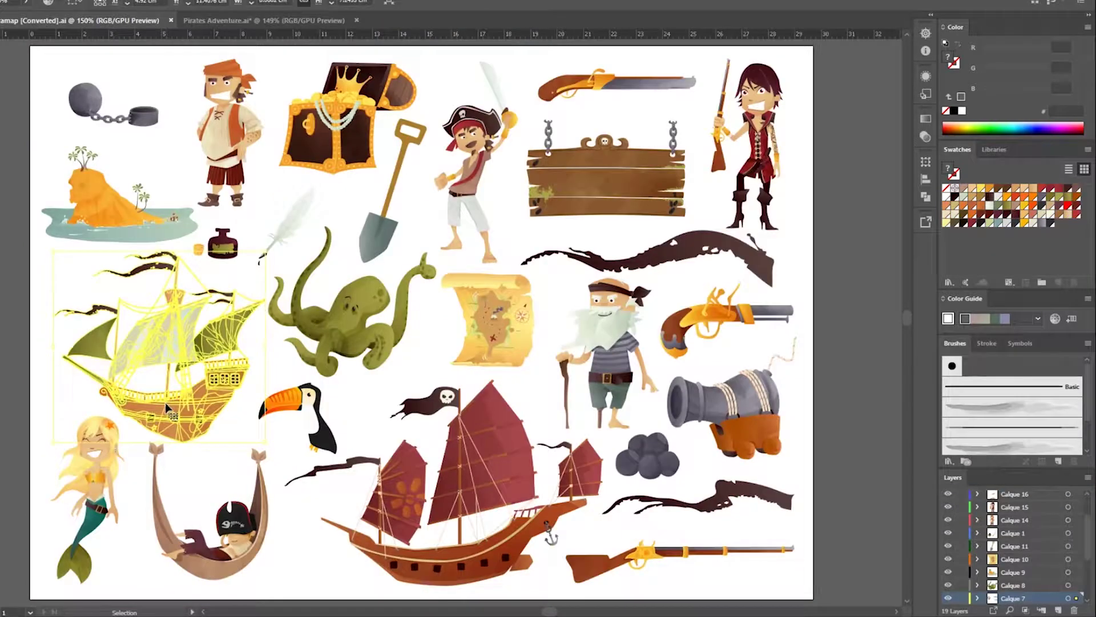
{"action": "key", "text": "ctrl+c"}
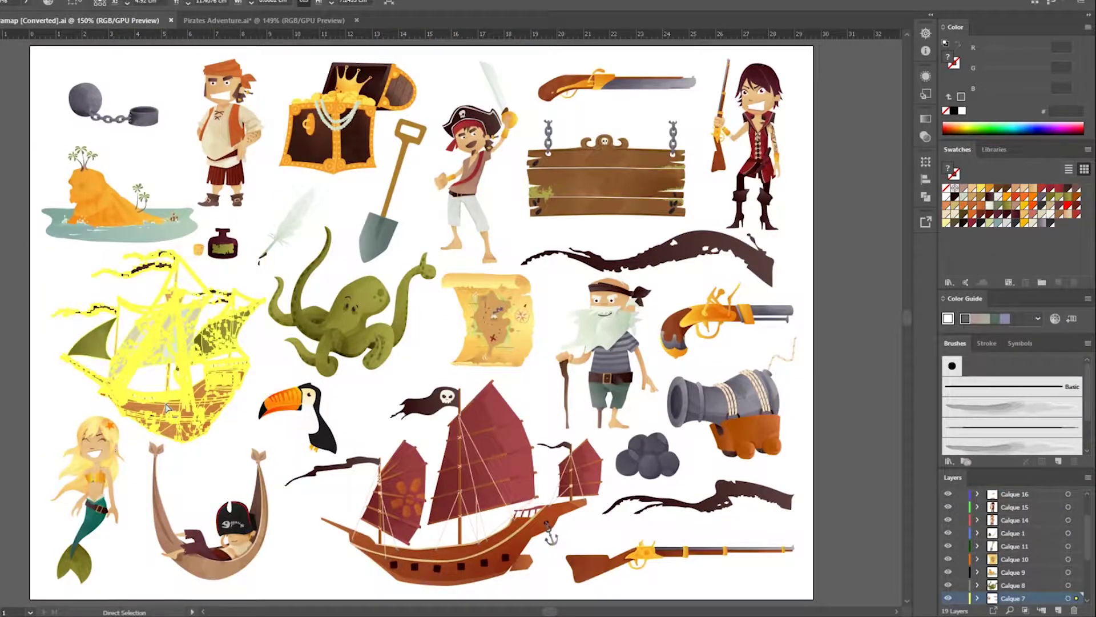
{"action": "key", "text": "v"}
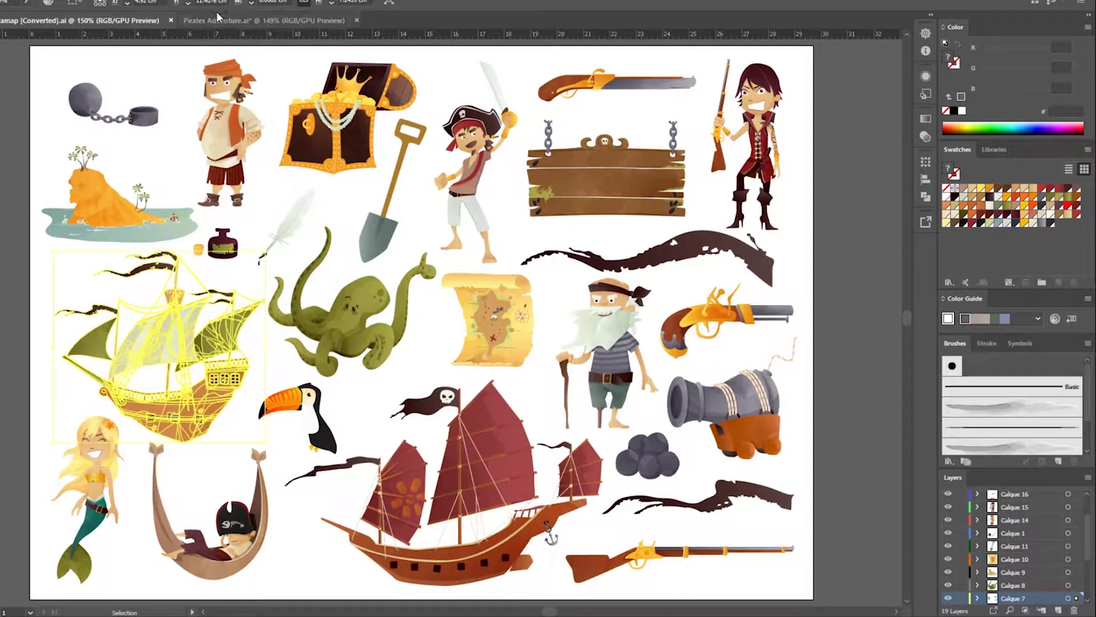
{"action": "left_click", "coordinate": [217, 20]}
{"action": "key", "text": "a"}
{"action": "key", "text": "ctrl+v"}
{"action": "key", "text": "v"}
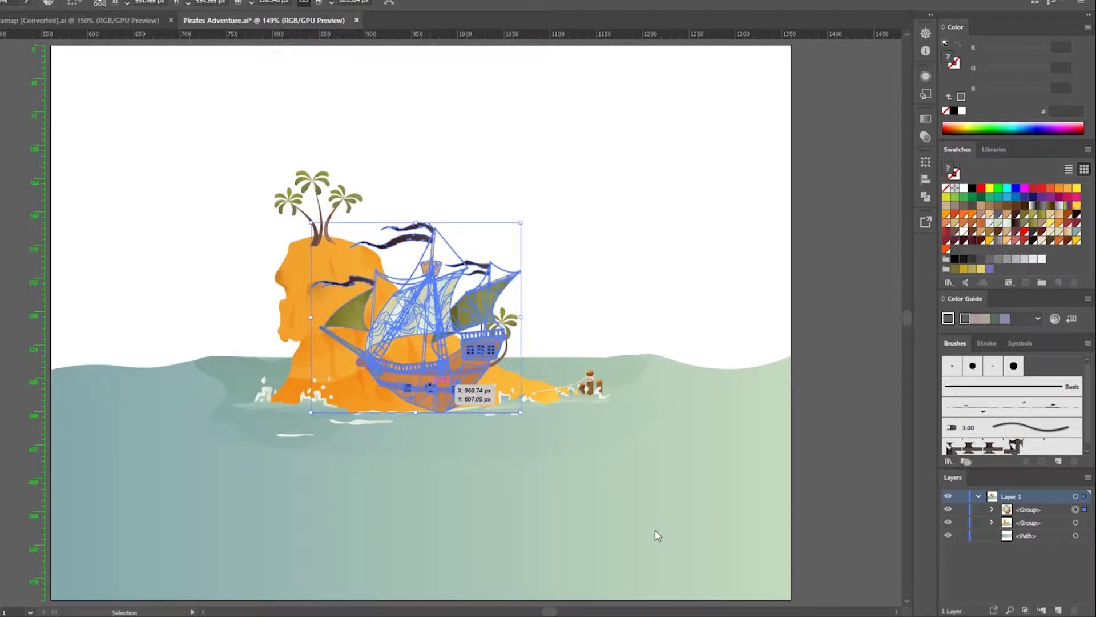
Flip the green-sailed ship horizontally and move it to the left edge of the artboard beside the island
{"action": "key", "text": "o"}
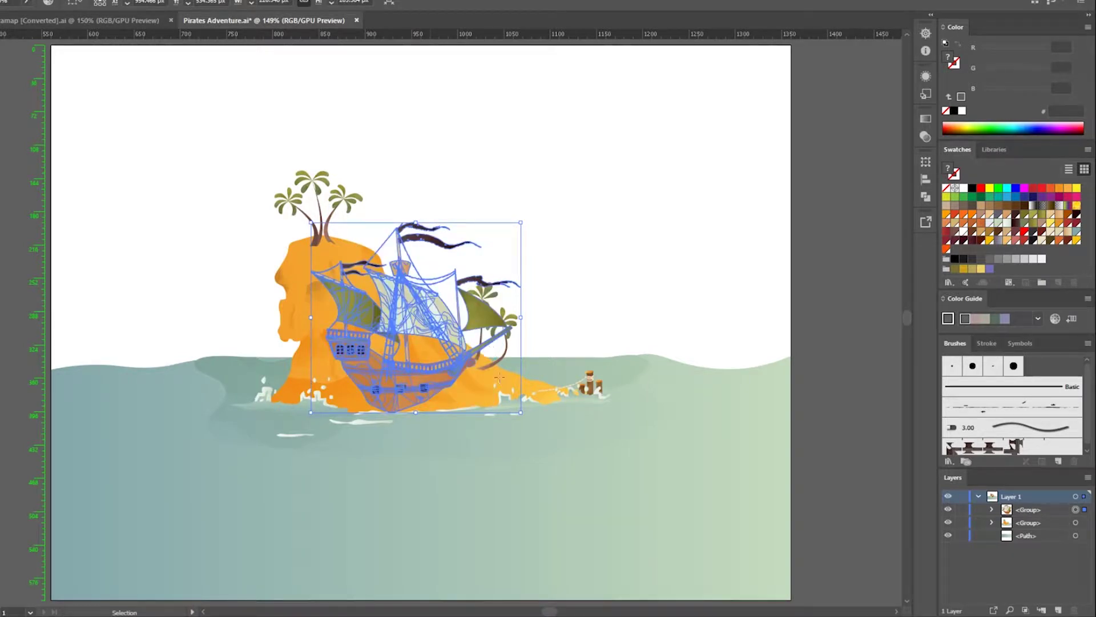
{"action": "left_click_drag", "start_coordinate": [403, 378], "coordinate": [139, 362]}
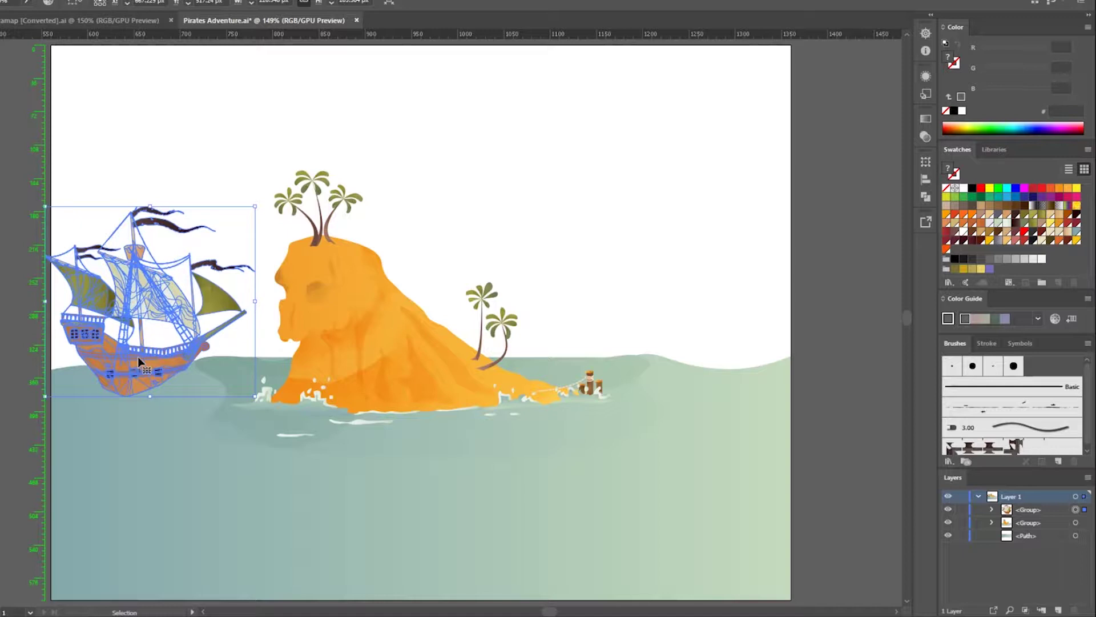
{"action": "left_click", "coordinate": [476, 510]}
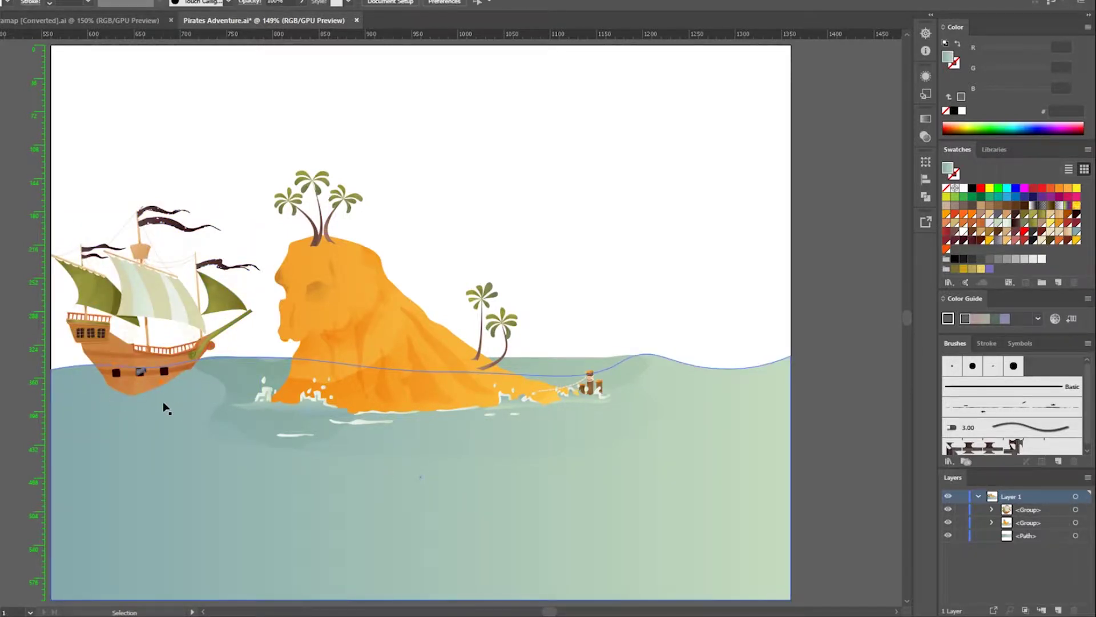
{"action": "key", "text": "ctrl+shift+a"}
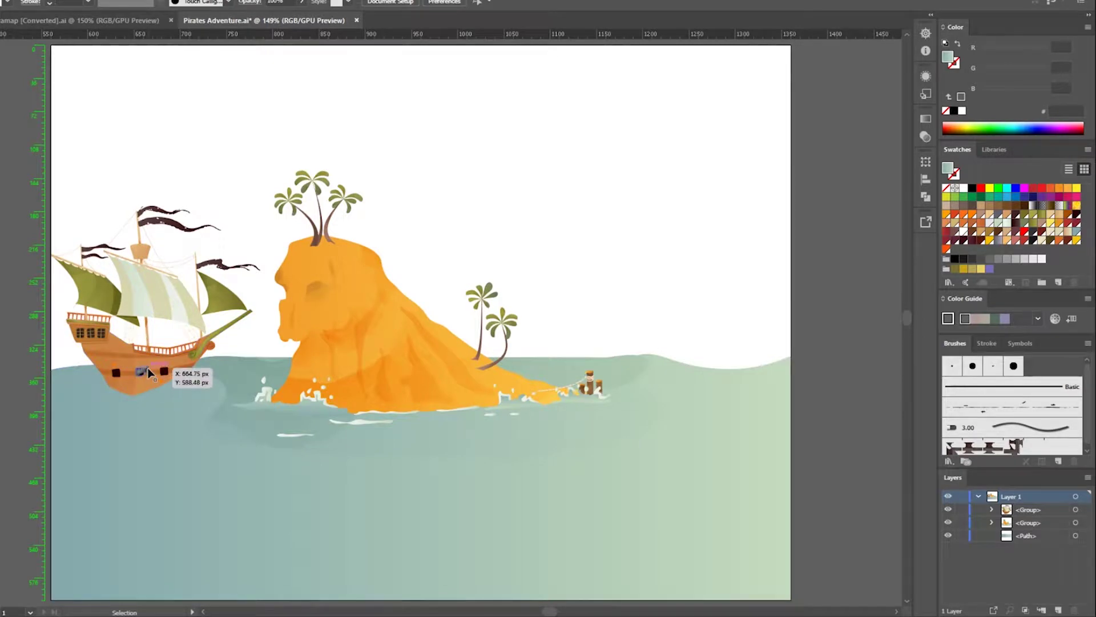
Raise the green-sailed ship slightly at the waterline and send it to the back so the sea overlaps its hull
{"action": "left_click_drag", "start_coordinate": [149, 365], "coordinate": [145, 340]}
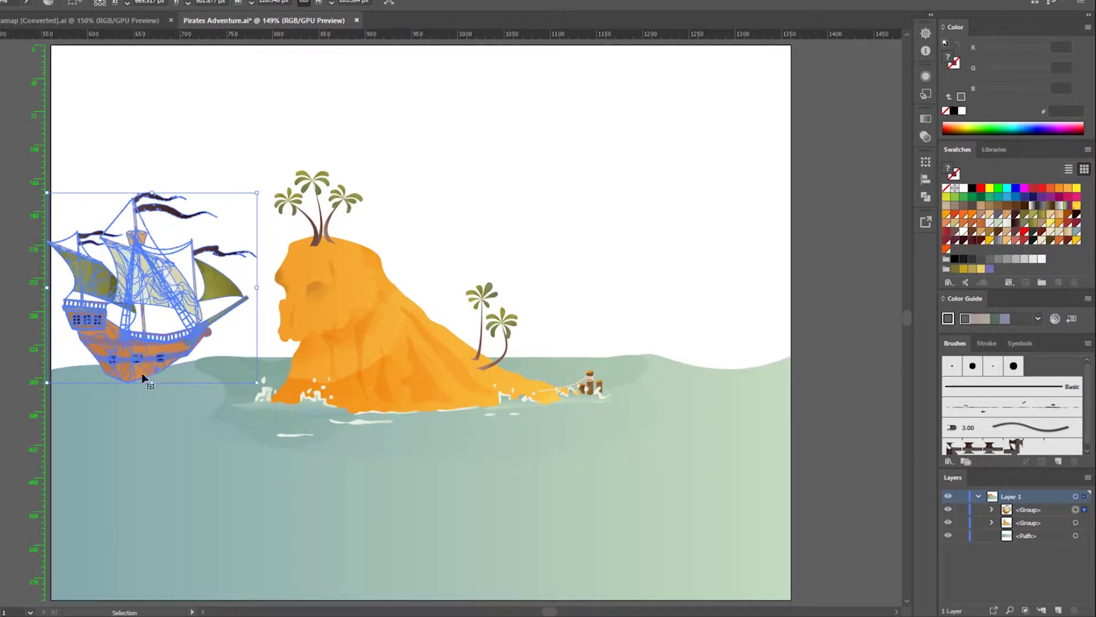
{"action": "left_click", "coordinate": [17, 338]}
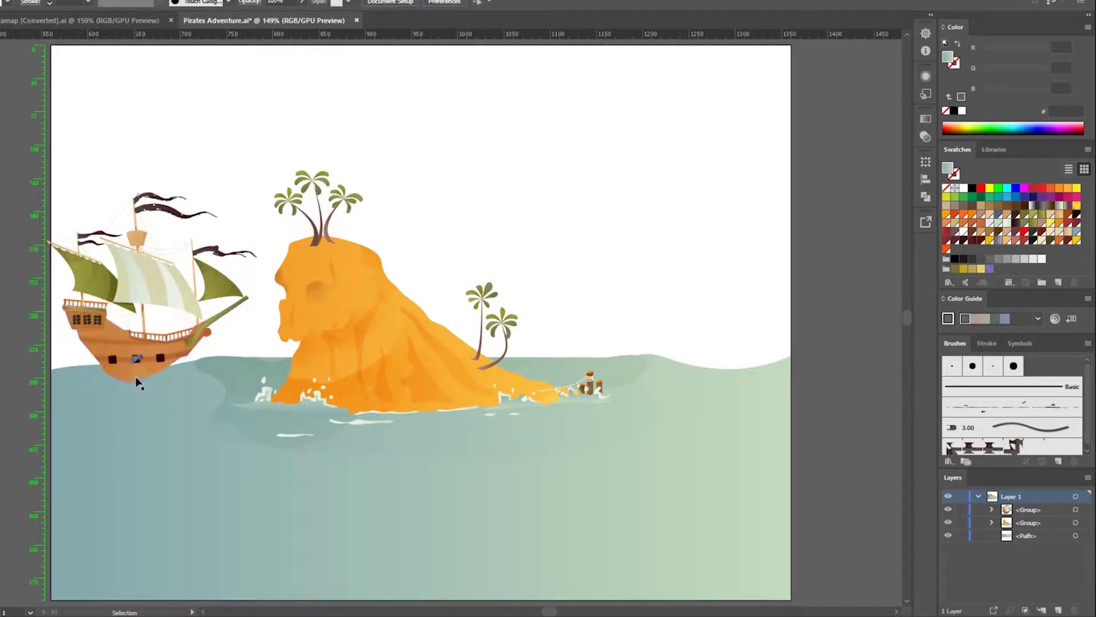
{"action": "left_click", "coordinate": [134, 372]}
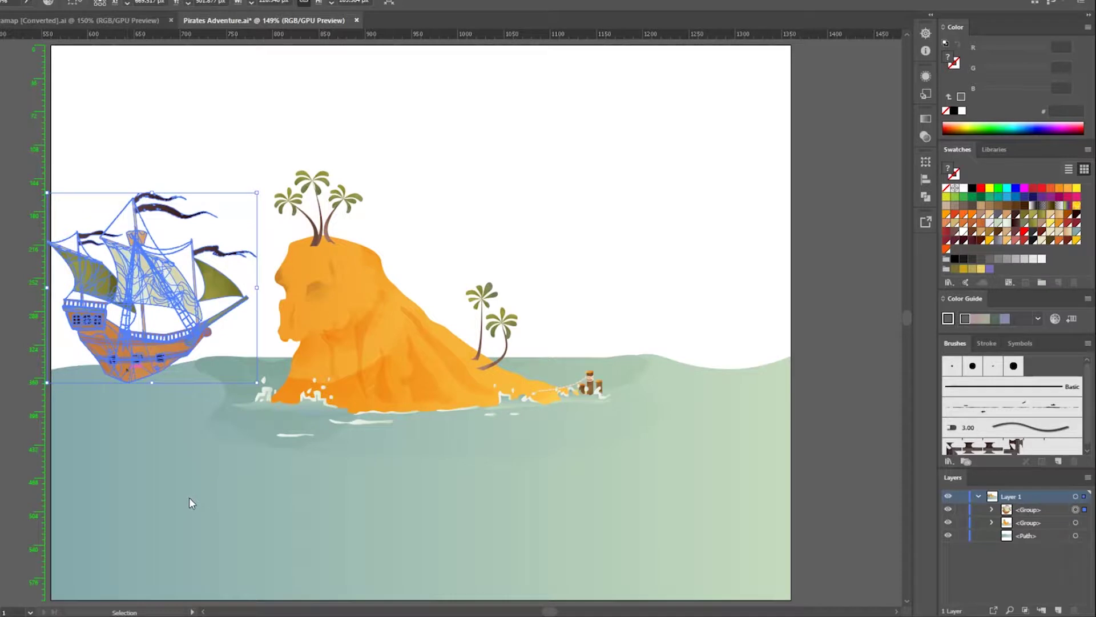
{"action": "key", "text": "ctrl+shift+bracketleft"}
{"action": "left_click", "coordinate": [12, 399]}
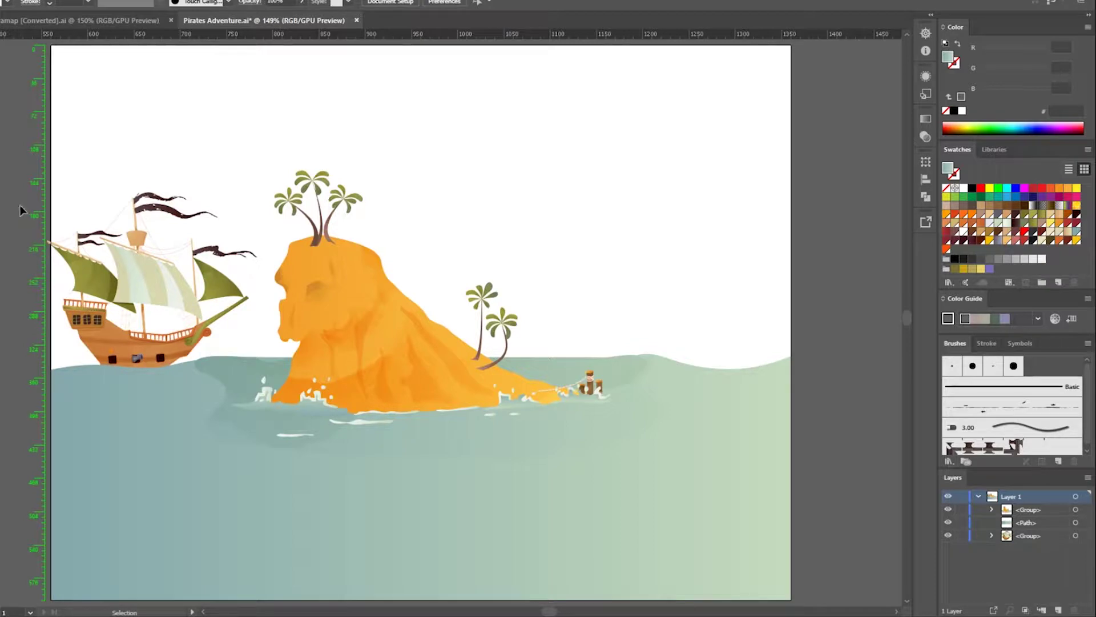
Place the red-sailed pirate ship on the water to the right of the island and send it behind the sea
{"action": "left_click_drag", "start_coordinate": [434, 319], "coordinate": [657, 269]}
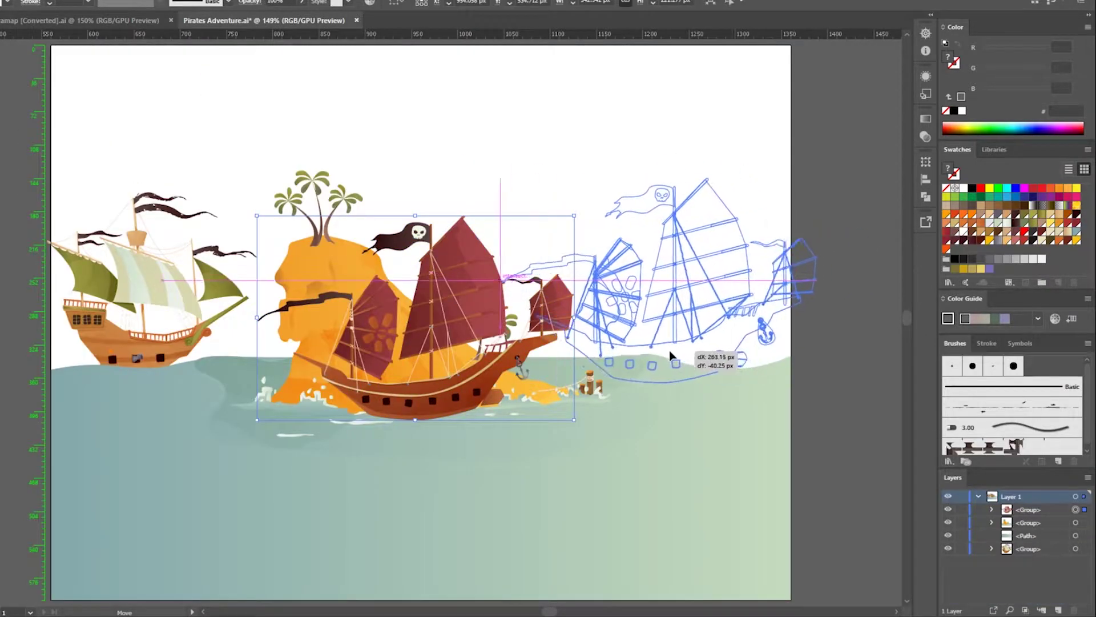
{"action": "key", "text": "ctrl+["}
{"action": "mouse_move", "coordinate": [668, 357]}
{"action": "left_mouse_down"}
{"action": "mouse_move", "coordinate": [628, 328]}
{"action": "mouse_move", "coordinate": [606, 337]}
{"action": "mouse_move", "coordinate": [656, 339]}
{"action": "left_mouse_up"}
{"action": "key", "text": "ctrl+shift+["}
{"action": "key", "text": "ctrl+shift+a"}
Shift the wave crest beneath the red-sailed ship farther right by reshaping the sea's edge with the Curvature tool
{"action": "left_click", "coordinate": [654, 372]}
{"action": "double_click", "coordinate": [655, 372]}
{"action": "key", "text": "shift+grave"}
{"action": "left_click_drag", "start_coordinate": [674, 360], "coordinate": [690, 351]}
{"action": "key", "text": "v"}
{"action": "key", "text": "ctrl+shift+a"}
{"action": "key", "text": "Escape"}
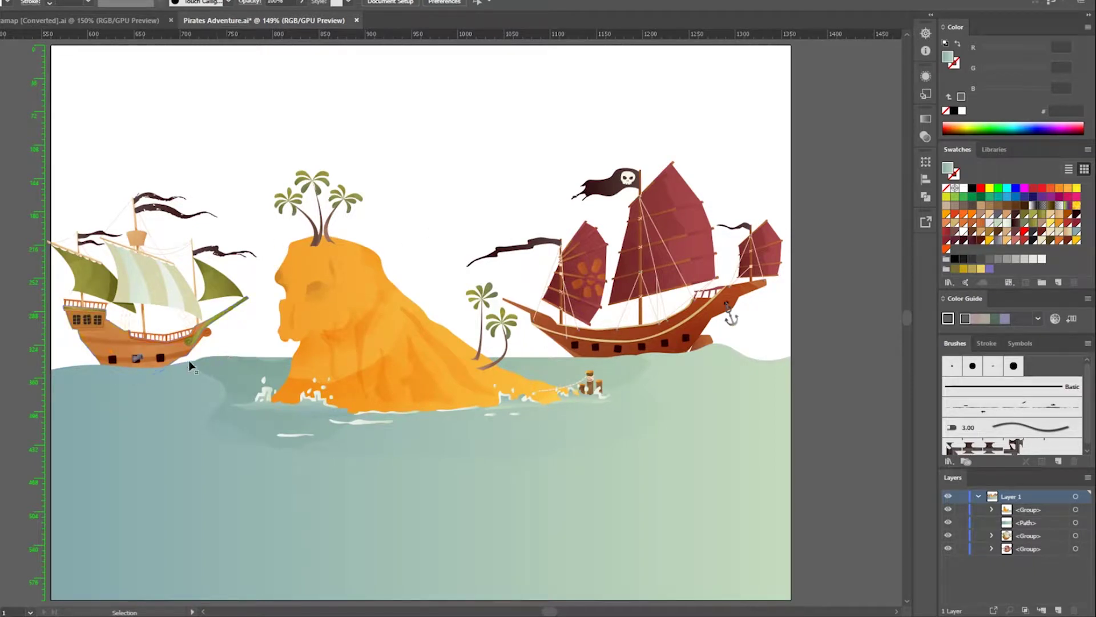
{"action": "double_click", "coordinate": [140, 359]}
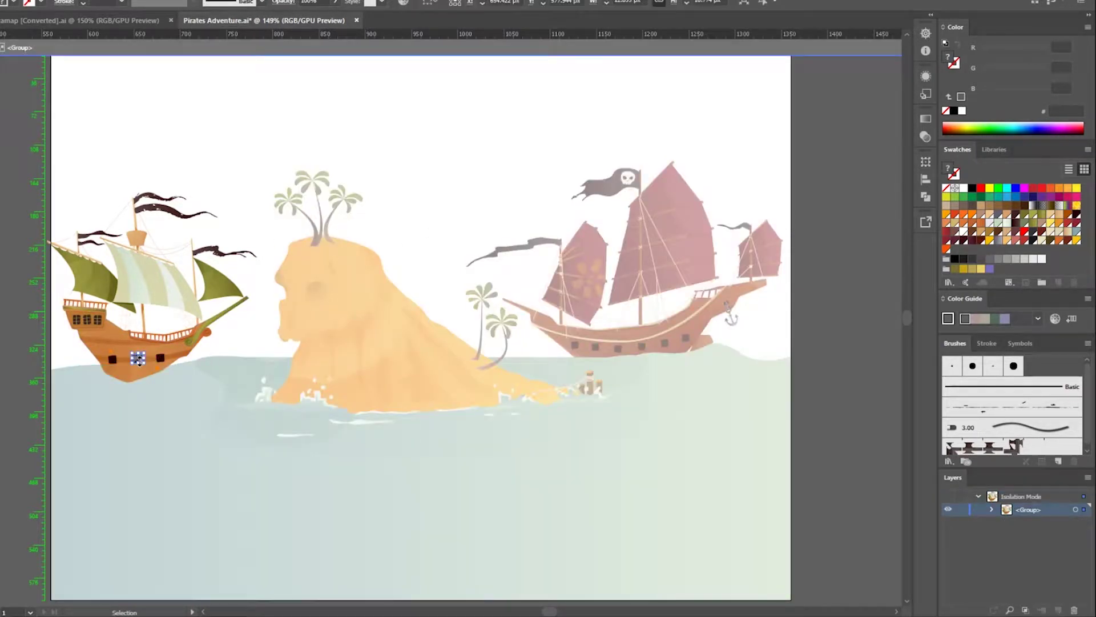
{"action": "key", "text": "a"}
{"action": "key", "text": "v"}
{"action": "double_click", "coordinate": [14, 125]}
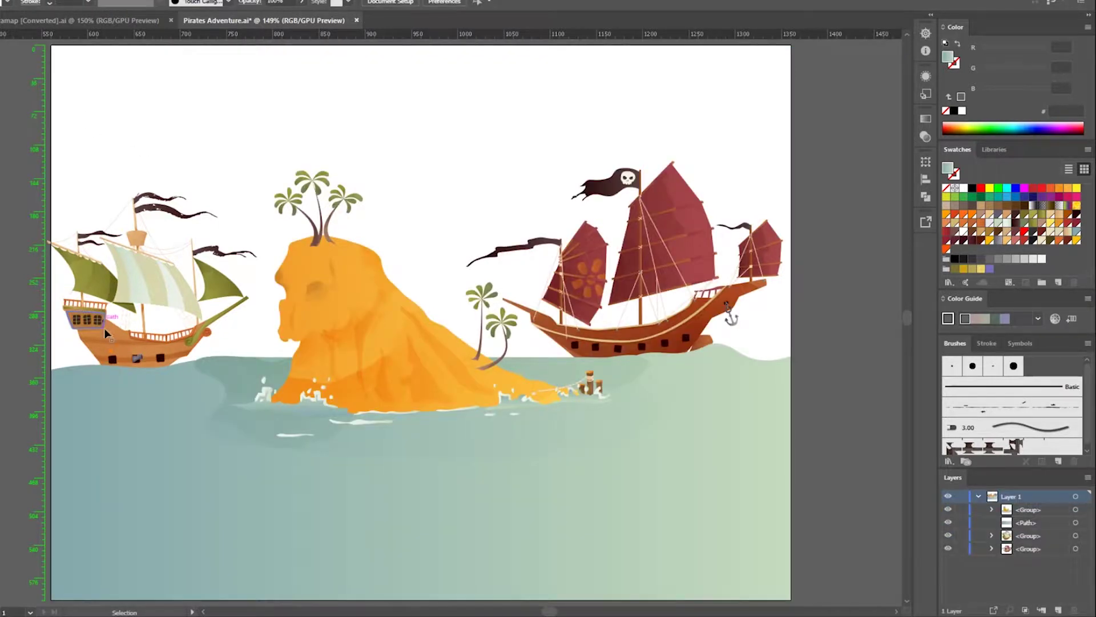
Place copies of the cannon in the green-sailed ship's empty gun ports, one on each side of its middle cannon
{"action": "key", "text": "a"}
{"action": "key", "text": "ctrl+v"}
{"action": "key", "text": "v"}
{"action": "left_click_drag", "start_coordinate": [422, 316], "coordinate": [114, 360]}
{"action": "left_click", "coordinate": [4, 428]}
{"action": "scroll", "coordinate": [81, 317], "scroll_direction": "up", "scroll_amount": 3}
{"action": "double_click", "coordinate": [146, 406]}
{"action": "key", "text": "Escape"}
{"action": "left_click", "coordinate": [147, 404]}
{"action": "double_click", "coordinate": [114, 379]}
{"action": "key", "text": "ctrl+z"}
{"action": "double_click", "coordinate": [198, 400]}
{"action": "key", "text": "a"}
{"action": "left_click", "coordinate": [199, 400]}
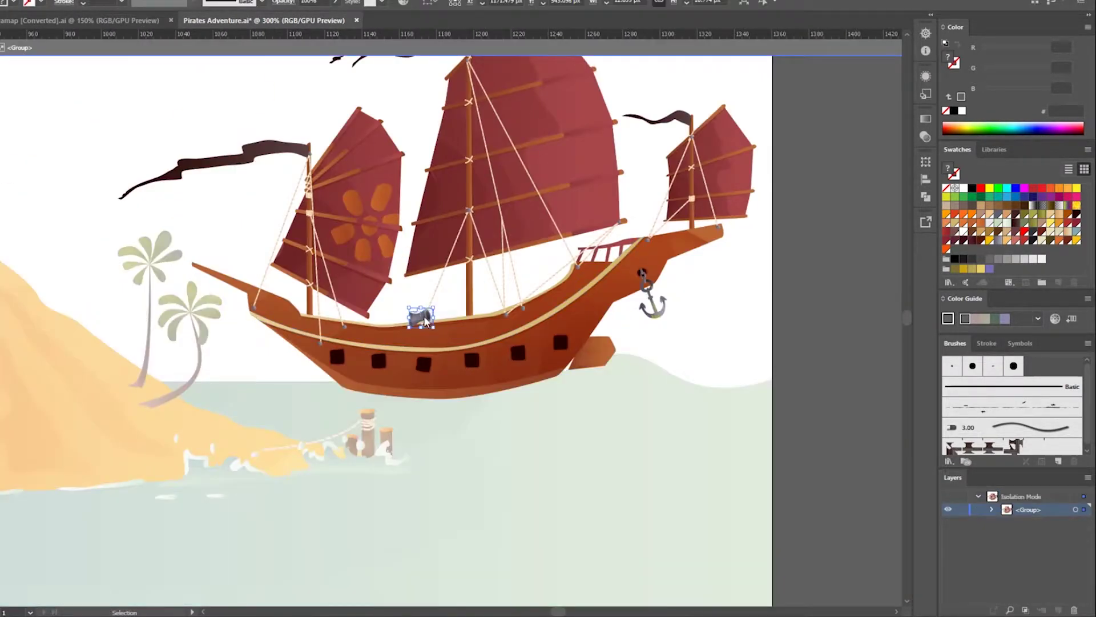
Place copies of the cannon in all the gun ports along the red-sailed ship's hull
{"action": "left_click_drag", "start_coordinate": [426, 321], "coordinate": [338, 361]}
{"action": "key", "text": "a"}
{"action": "left_click", "coordinate": [708, 358]}
{"action": "key", "text": "ctrl+v"}
{"action": "left_click_drag", "start_coordinate": [421, 317], "coordinate": [381, 357]}
{"action": "key", "text": "ctrl+v"}
{"action": "left_click_drag", "start_coordinate": [421, 317], "coordinate": [523, 347]}
{"action": "key", "text": "ctrl+v"}
{"action": "key", "text": "ctrl+v"}
{"action": "double_click", "coordinate": [815, 325]}
{"action": "key", "text": "ctrl+0"}
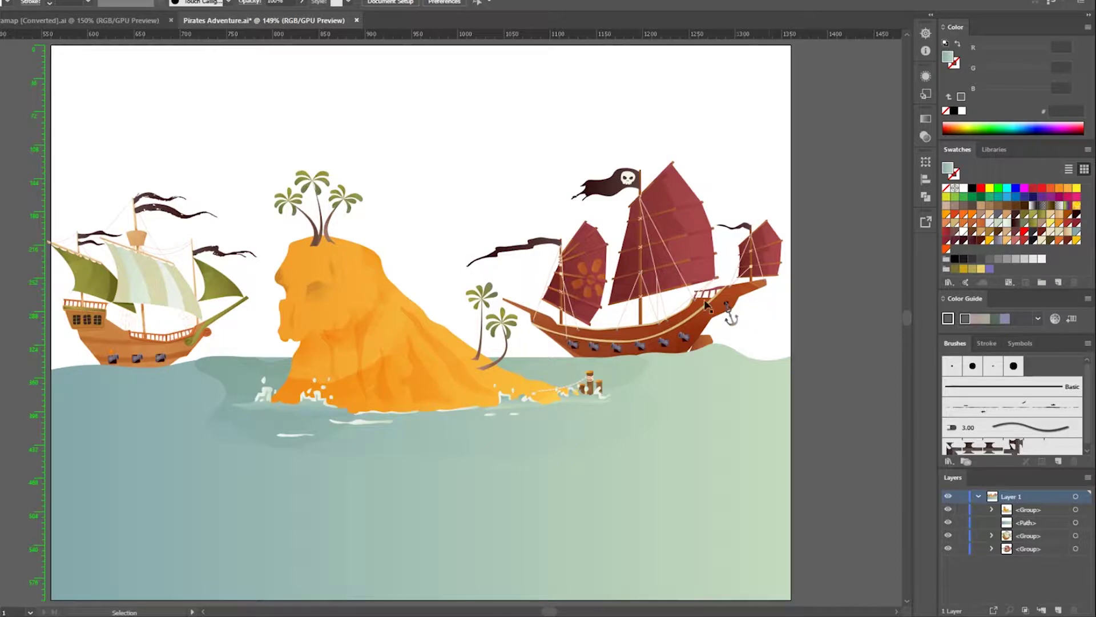
Examine the pirate characters and props in the clip-art document for figures to put aboard the ships
{"action": "left_click", "coordinate": [62, 22]}
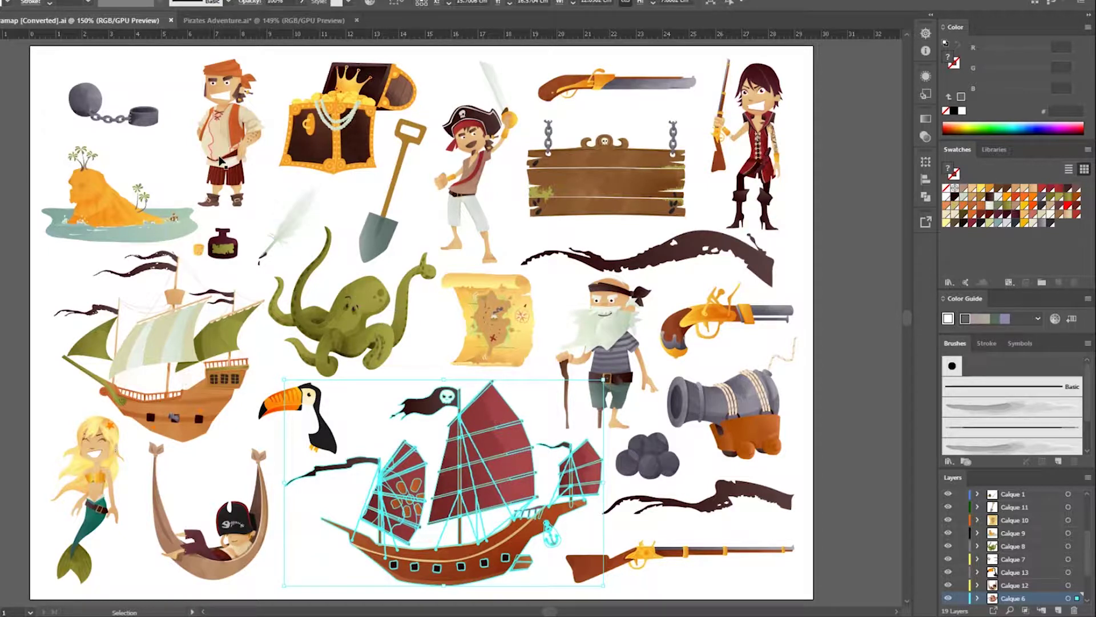
{"action": "left_click", "coordinate": [473, 161]}
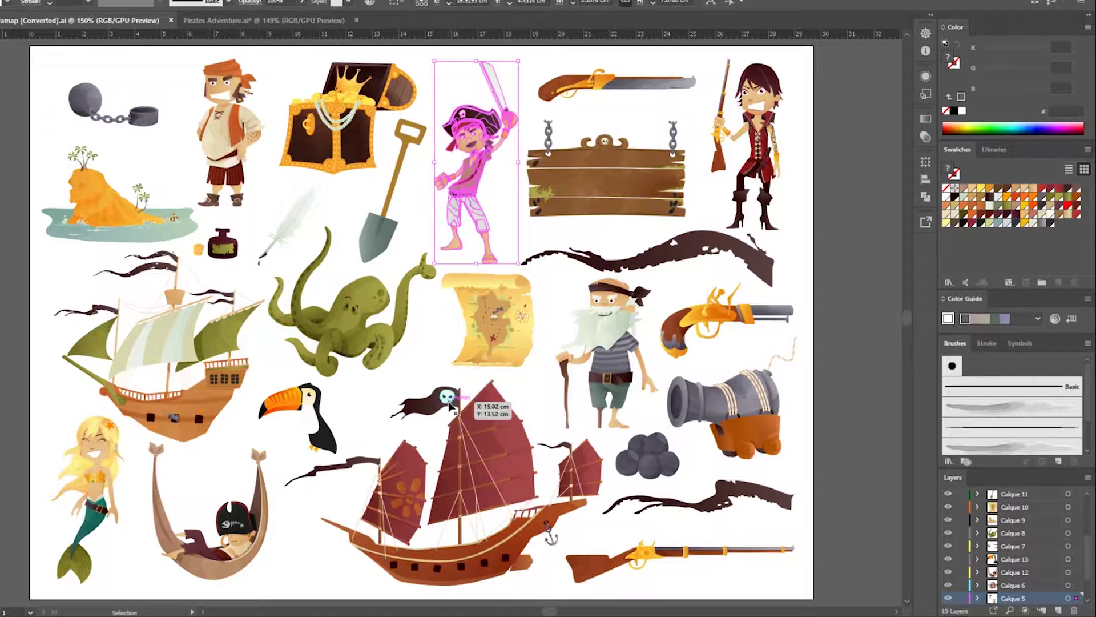
{"action": "left_click", "coordinate": [747, 146]}
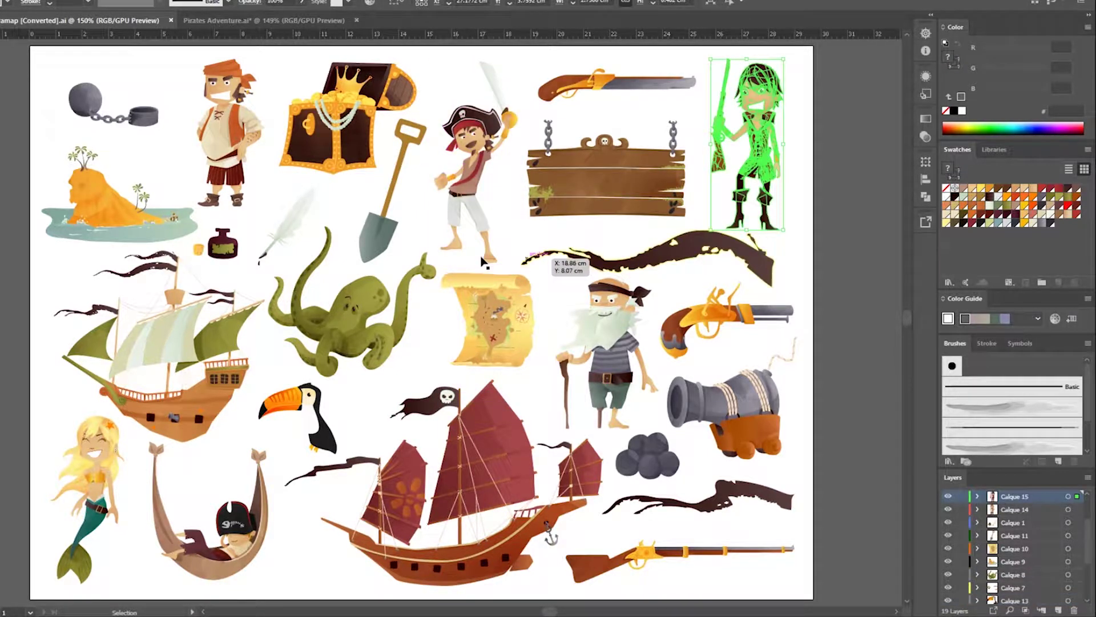
{"action": "left_click", "coordinate": [473, 231]}
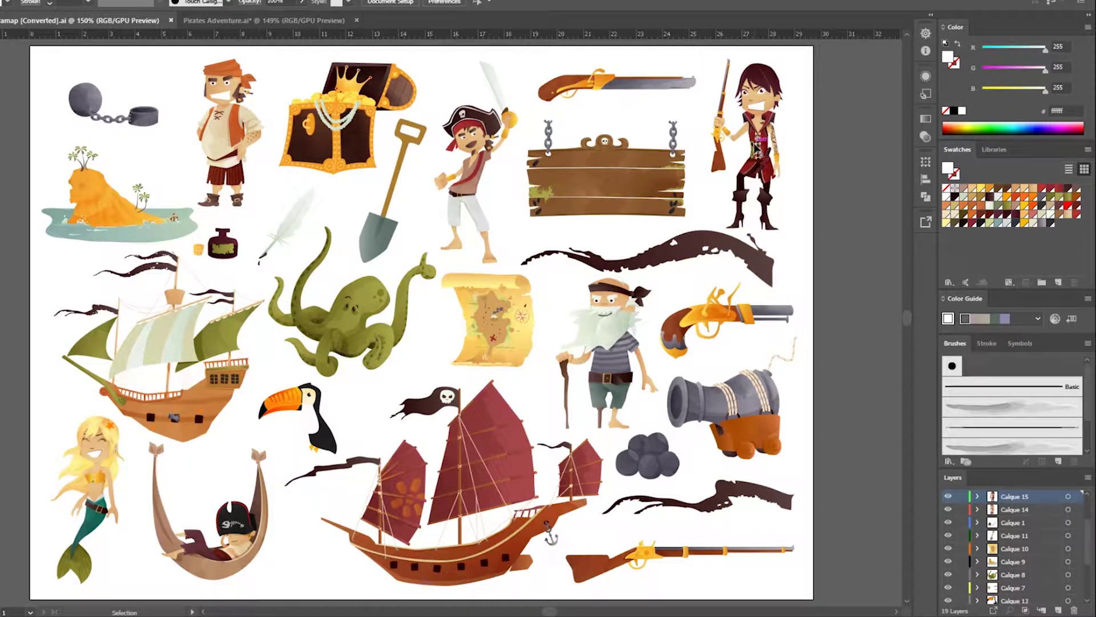
{"action": "left_click", "coordinate": [211, 371]}
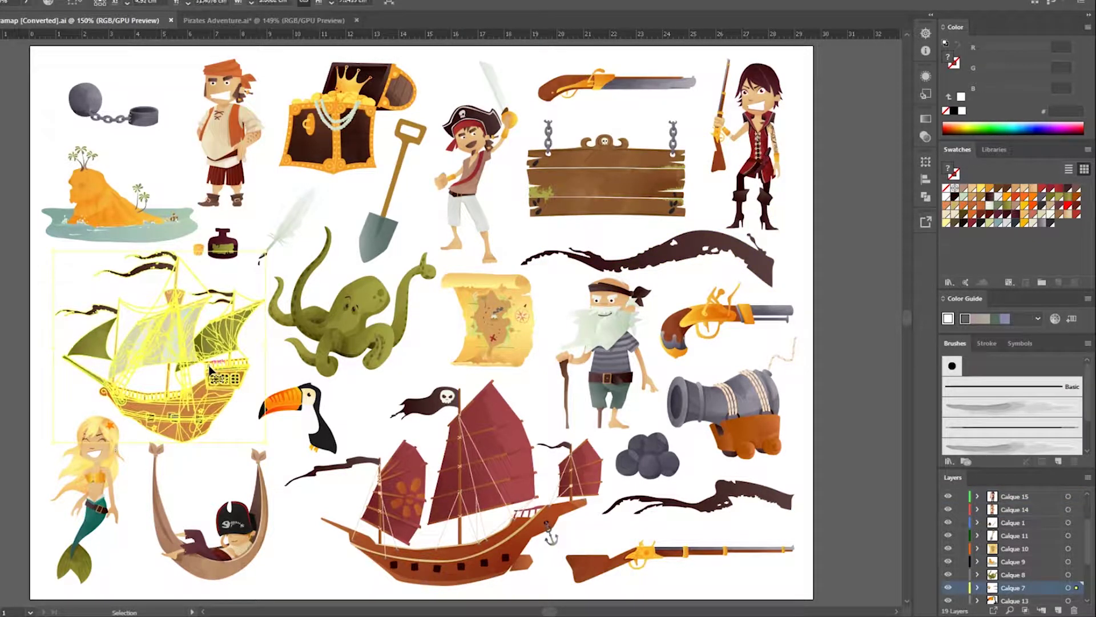
{"action": "left_click", "coordinate": [601, 348]}
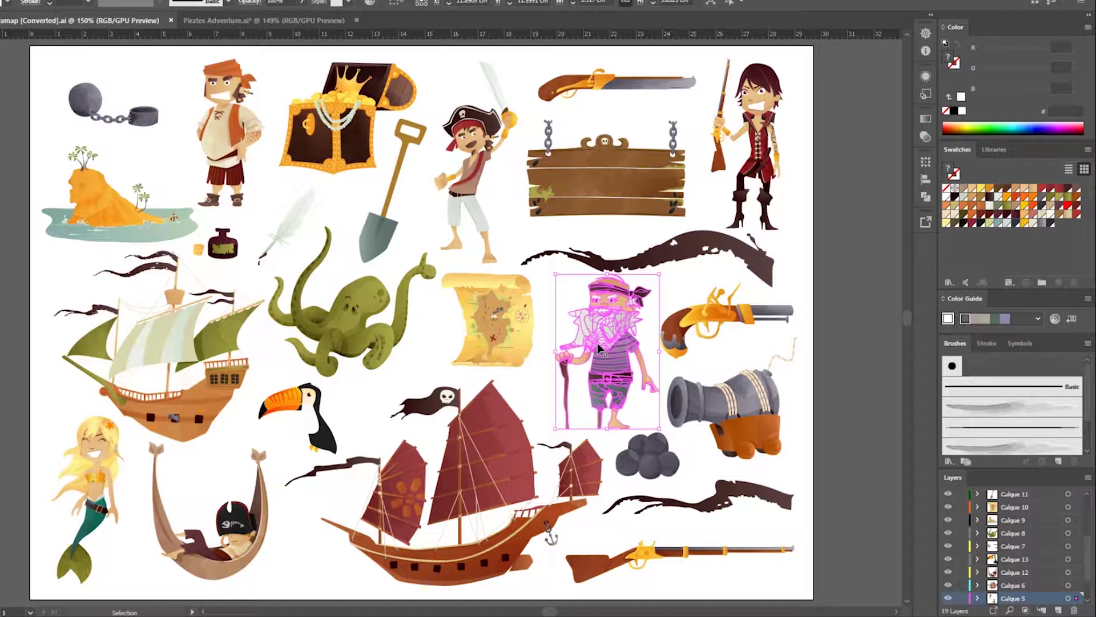
{"action": "left_click", "coordinate": [544, 270]}
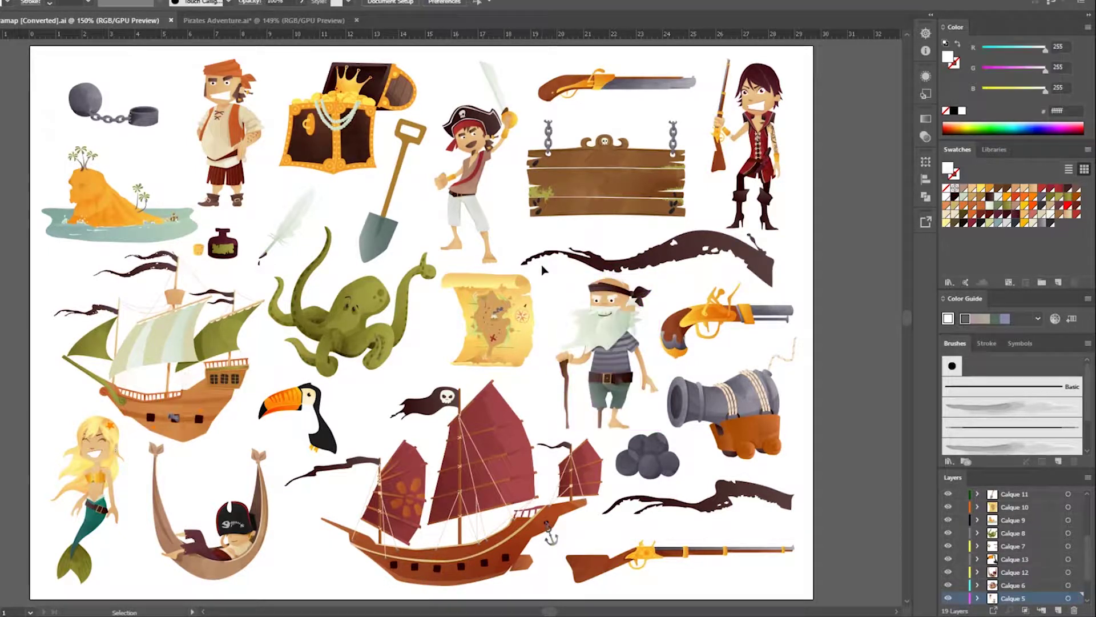
{"action": "left_click", "coordinate": [595, 317]}
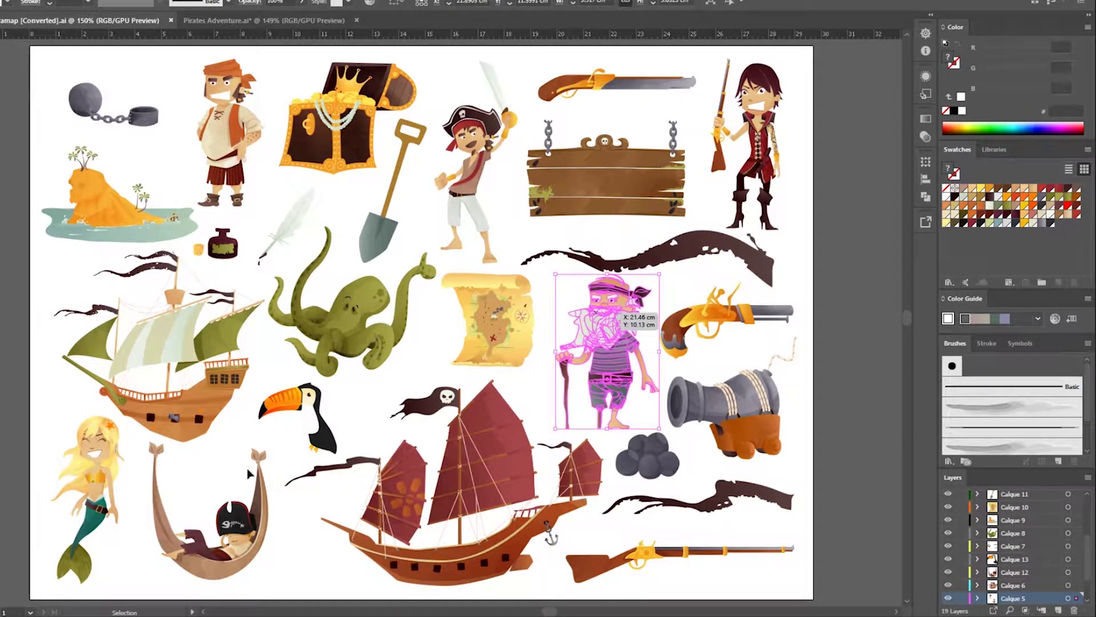
{"action": "left_click", "coordinate": [223, 502]}
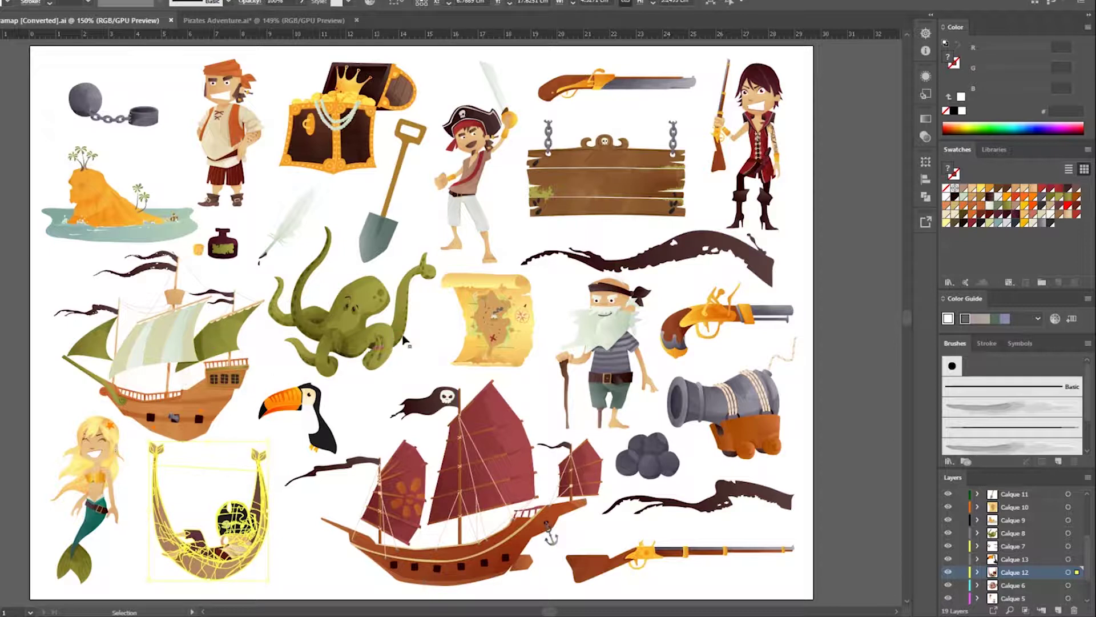
{"action": "left_click", "coordinate": [558, 293]}
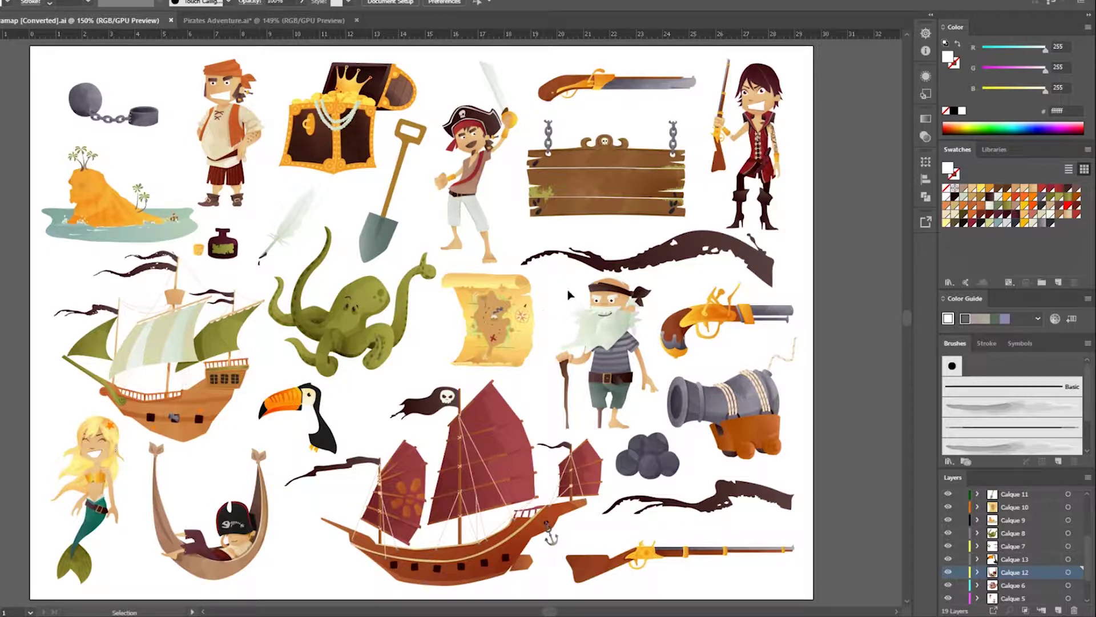
{"action": "left_click", "coordinate": [585, 197]}
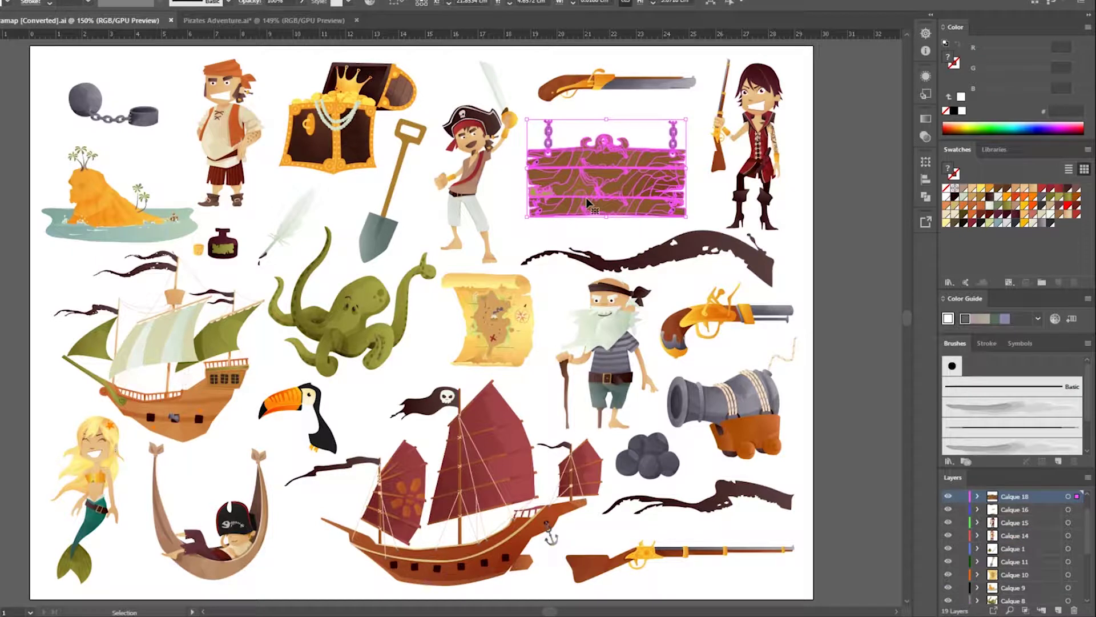
{"action": "left_click", "coordinate": [839, 169]}
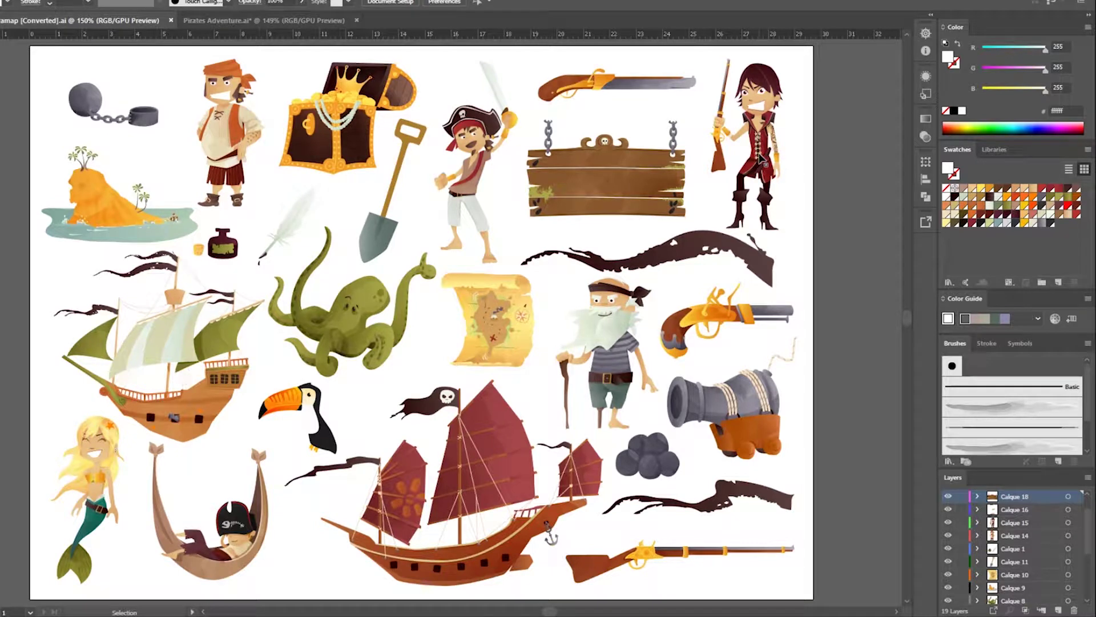
{"action": "left_click", "coordinate": [255, 137]}
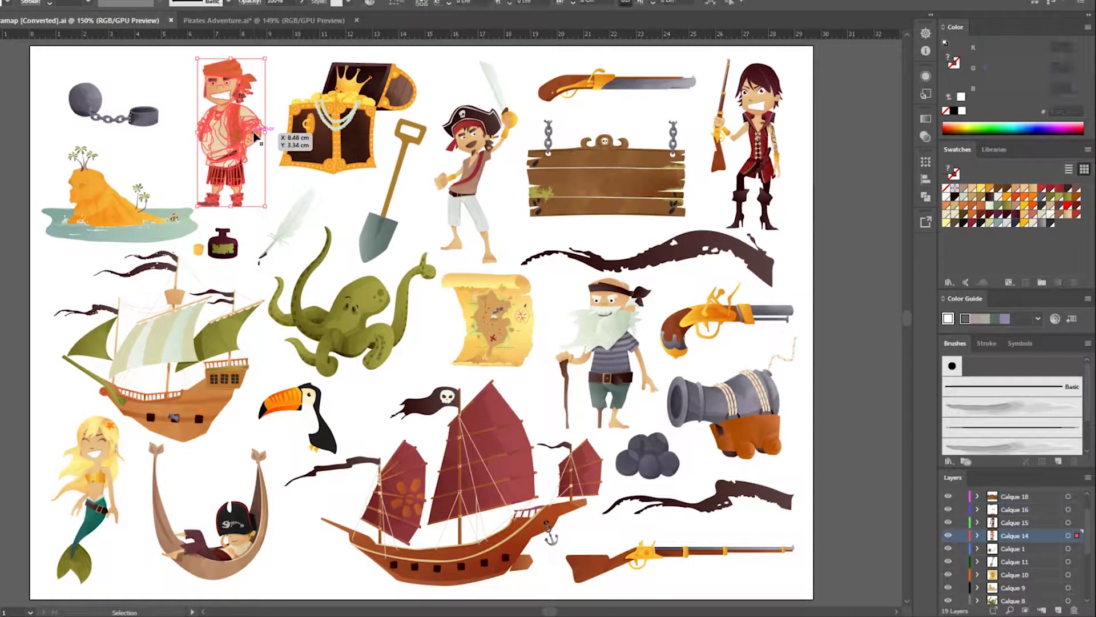
Copy the sword-wielding pirate into the Pirates Adventure document and stand him, mirrored and scaled down, on the red-sailed ship's bow
{"action": "left_click", "coordinate": [476, 176]}
{"action": "left_click_drag", "start_coordinate": [476, 176], "coordinate": [656, 259]}
{"action": "scroll", "coordinate": [719, 245], "scroll_direction": "up", "scroll_amount": 4}
{"action": "scroll", "coordinate": [474, 424], "scroll_direction": "down", "scroll_amount": 2}
{"action": "left_click_drag", "start_coordinate": [581, 215], "coordinate": [318, 333]}
{"action": "key", "text": "o"}
{"action": "left_click", "coordinate": [371, 356]}
{"action": "key", "text": "ctrl+shift+a"}
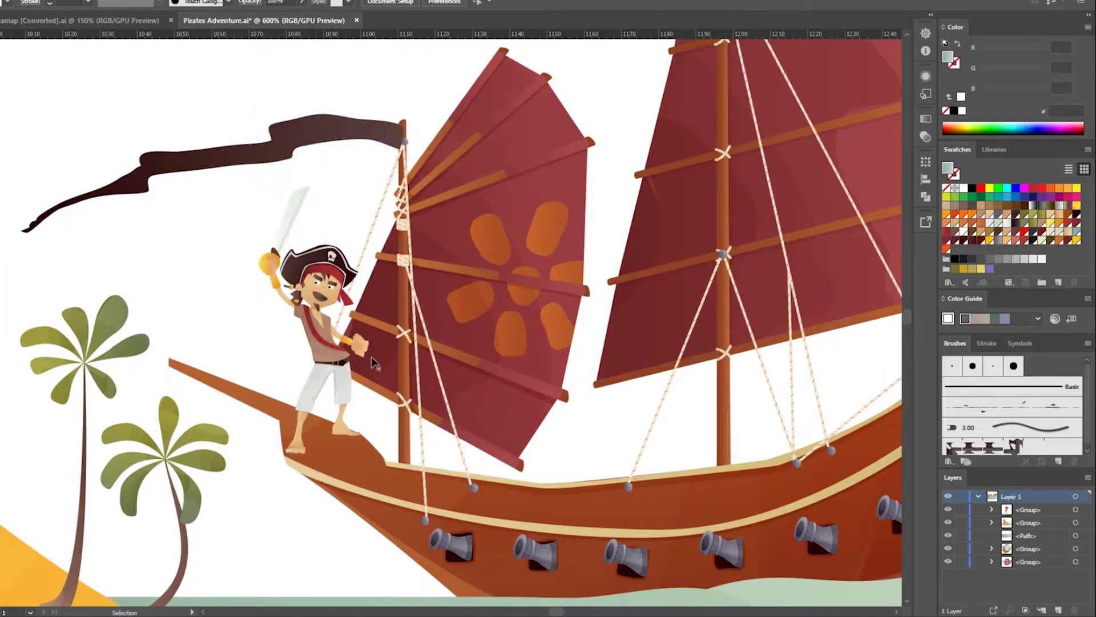
{"action": "left_click", "coordinate": [464, 348]}
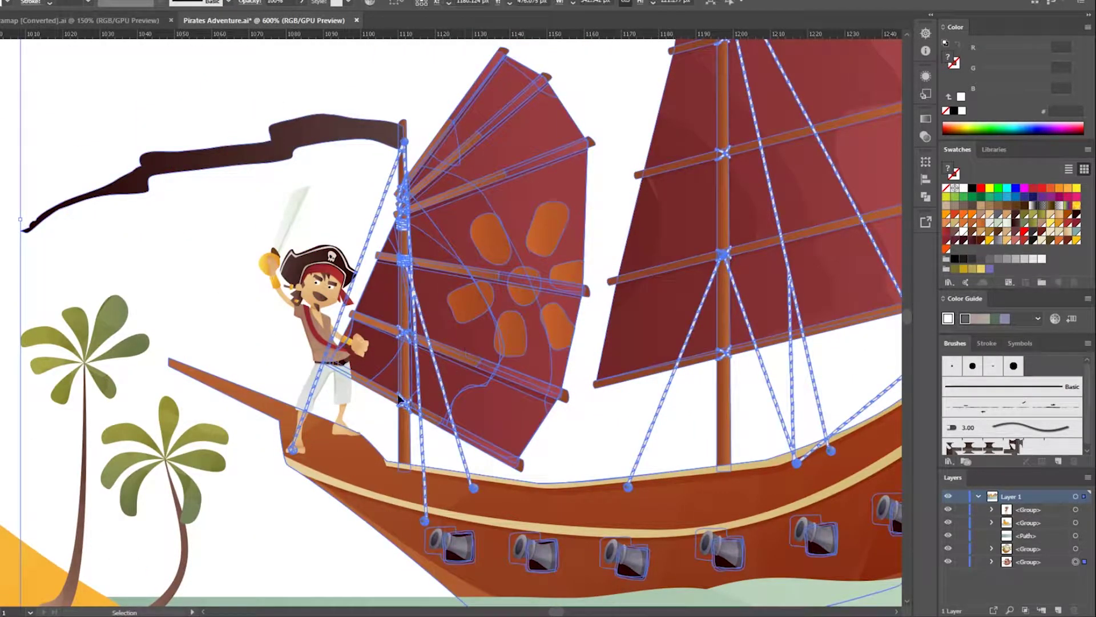
{"action": "left_click", "coordinate": [304, 335]}
{"action": "left_click", "coordinate": [313, 327]}
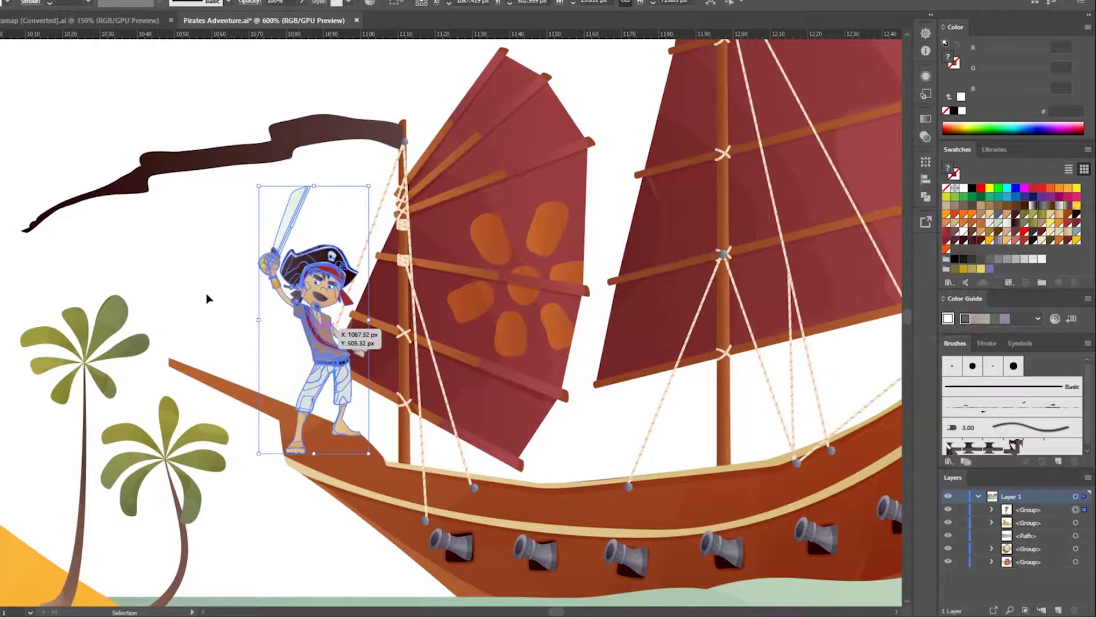
{"action": "left_click", "coordinate": [189, 279]}
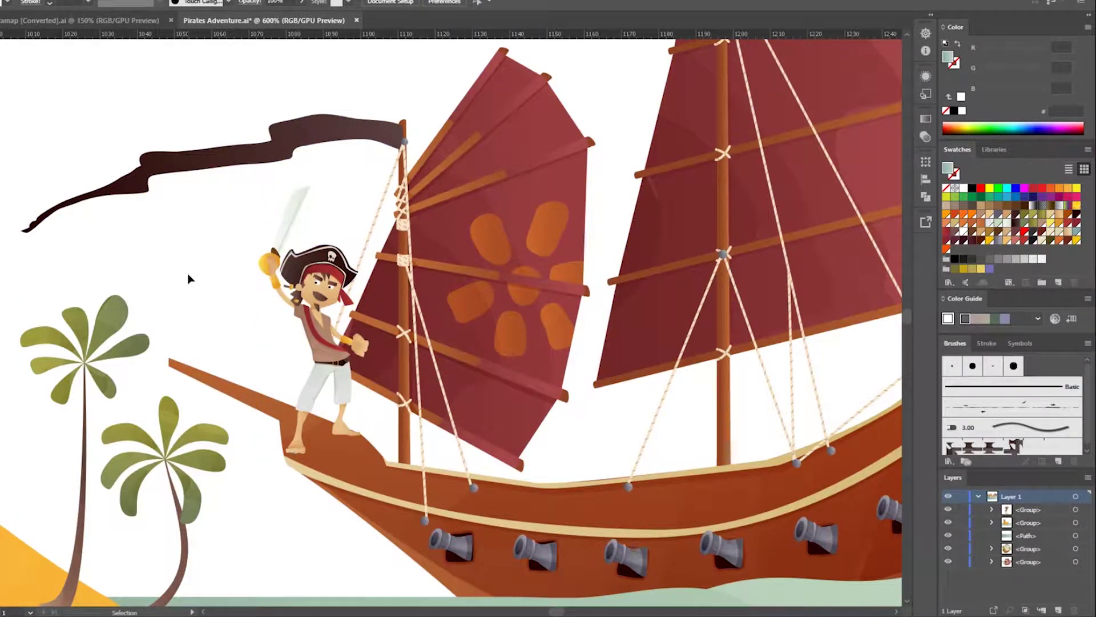
{"action": "left_click", "coordinate": [346, 388]}
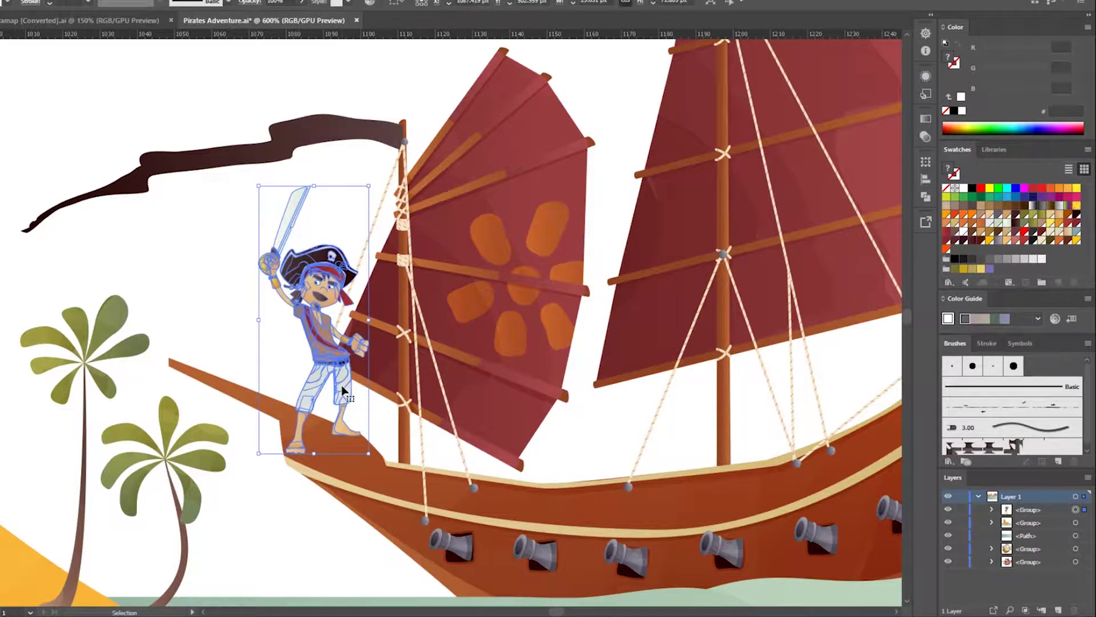
{"action": "left_click", "coordinate": [409, 330]}
{"action": "left_click", "coordinate": [226, 298]}
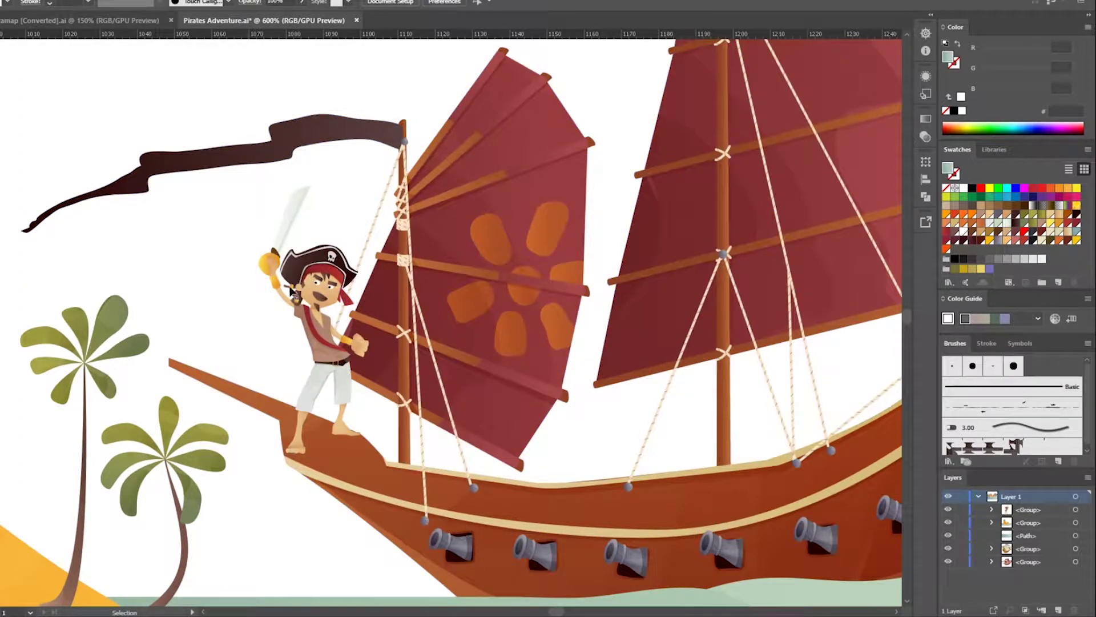
Copy the orange-bandana pirate from the clip-art document into Pirates Adventure and place him on the red-sailed ship's deck
{"action": "left_click", "coordinate": [150, 24]}
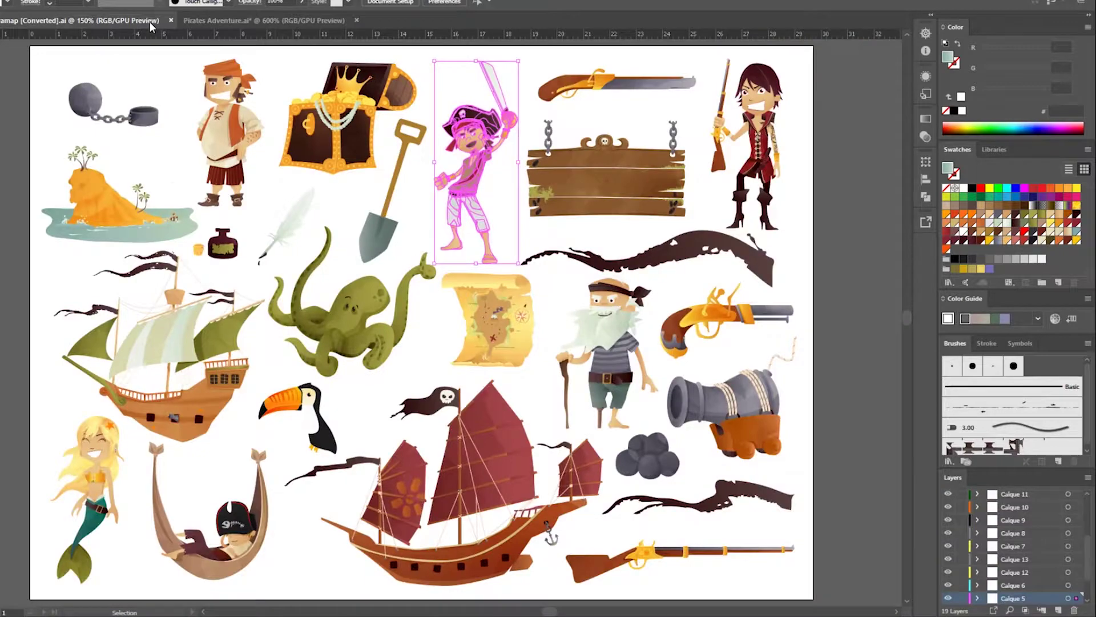
{"action": "left_click", "coordinate": [228, 131]}
{"action": "key", "text": "ctrl+c"}
{"action": "left_click", "coordinate": [264, 20]}
{"action": "key", "text": "ctrl+v"}
{"action": "left_click_drag", "start_coordinate": [438, 313], "coordinate": [639, 314]}
{"action": "scroll", "coordinate": [777, 461], "scroll_direction": "right", "scroll_amount": 6}
Add two more copies of the orange-bandana pirate, leaving two figures amidships and one on the raised stern
{"action": "key", "text": "ctrl+v"}
{"action": "left_click_drag", "start_coordinate": [417, 311], "coordinate": [369, 297]}
{"action": "key", "text": "ctrl+v"}
{"action": "left_click_drag", "start_coordinate": [561, 611], "coordinate": [558, 611]}
{"action": "scroll", "coordinate": [215, 546], "scroll_direction": "up", "scroll_amount": 1}
{"action": "left_click", "coordinate": [624, 362]}
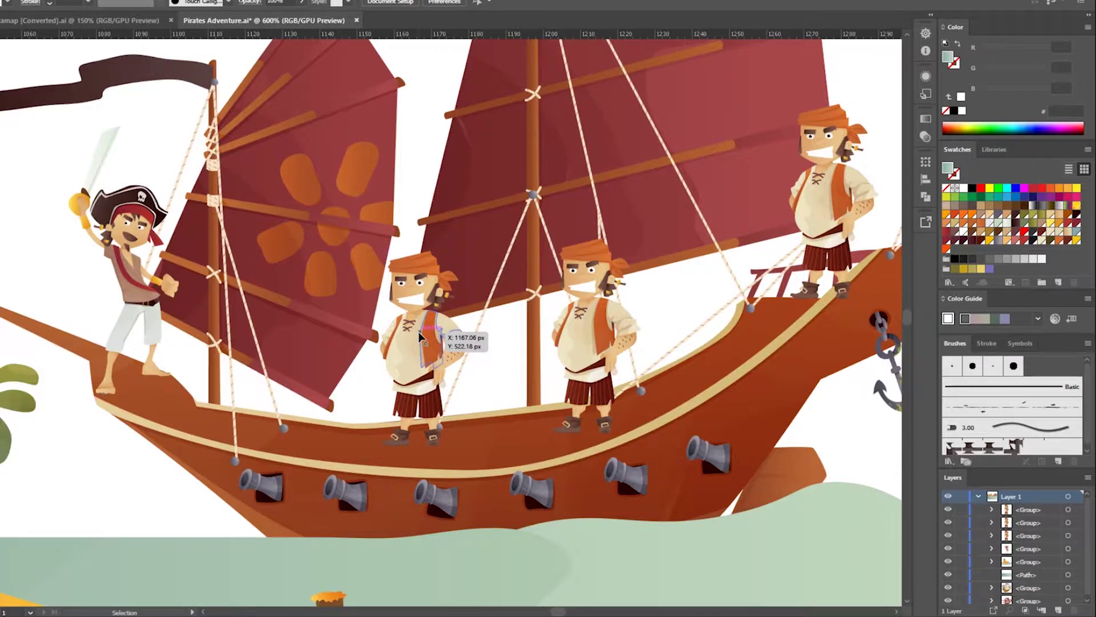
Recolor the two mid-deck pirates: one with red bandana, orange shirt and brown trousers, the other with yellow bandana, red shirt, orange trousers and brown skin
{"action": "scroll", "coordinate": [431, 339], "scroll_direction": "up", "scroll_amount": 10}
{"action": "scroll", "coordinate": [431, 339], "scroll_direction": "down", "scroll_amount": 8}
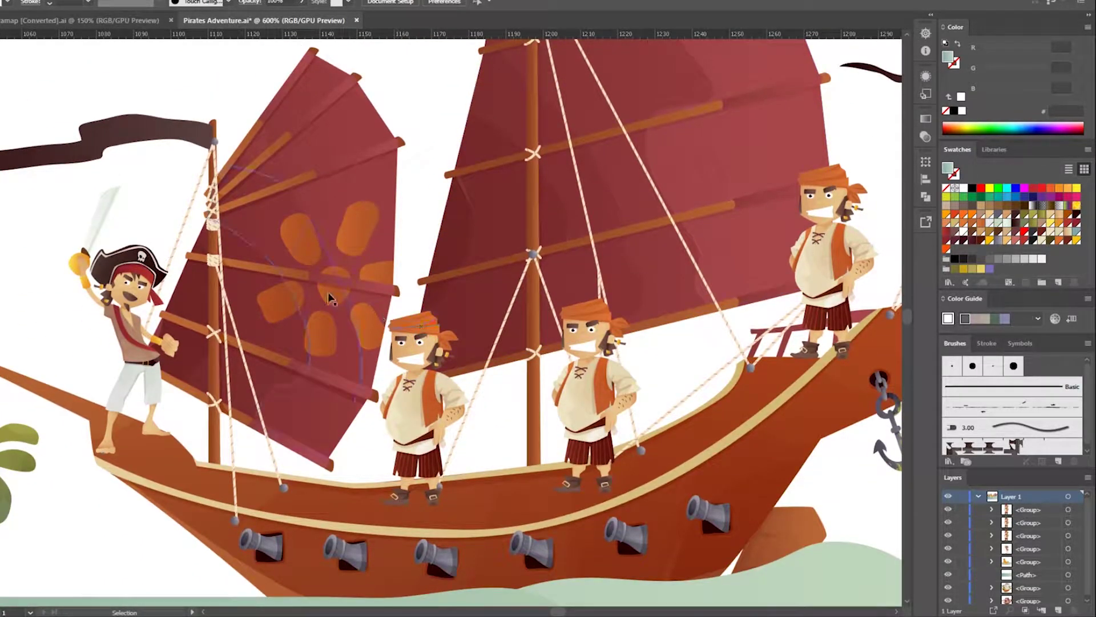
{"action": "scroll", "coordinate": [423, 310], "scroll_direction": "down", "scroll_amount": 1}
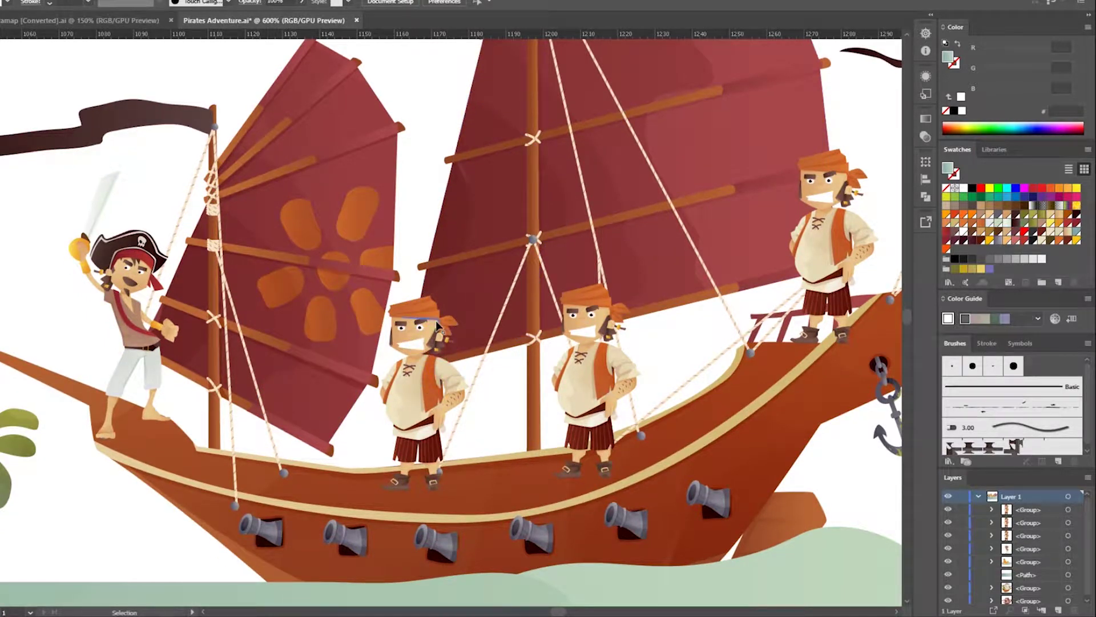
{"action": "left_click", "coordinate": [430, 396]}
{"action": "double_click", "coordinate": [429, 396]}
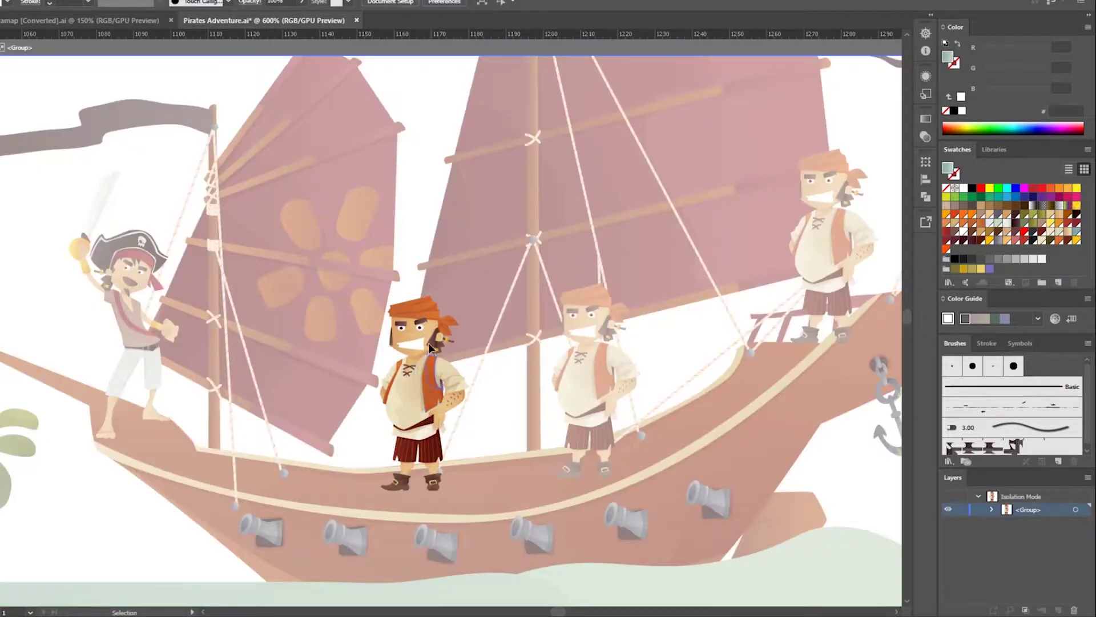
{"action": "left_click", "coordinate": [430, 396]}
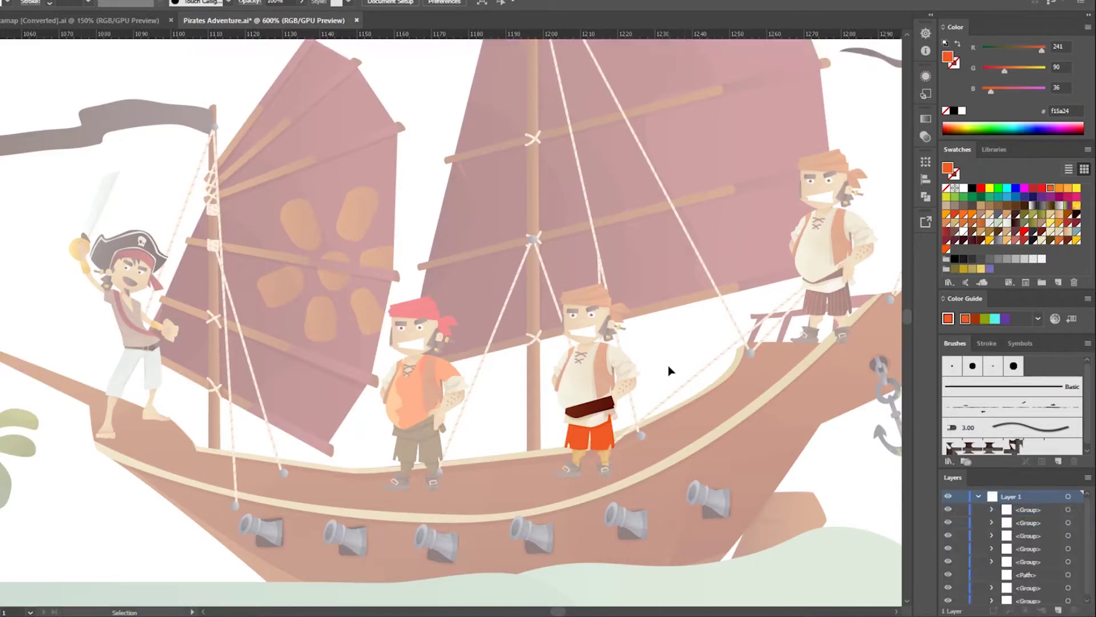
{"action": "left_click", "coordinate": [591, 311]}
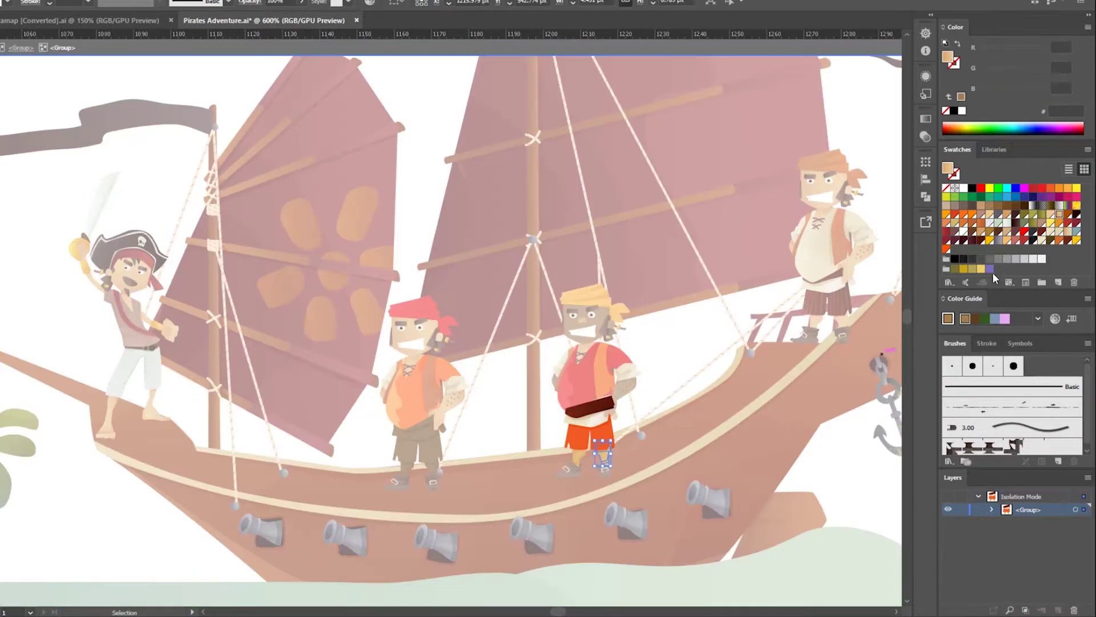
{"action": "double_click", "coordinate": [712, 334]}
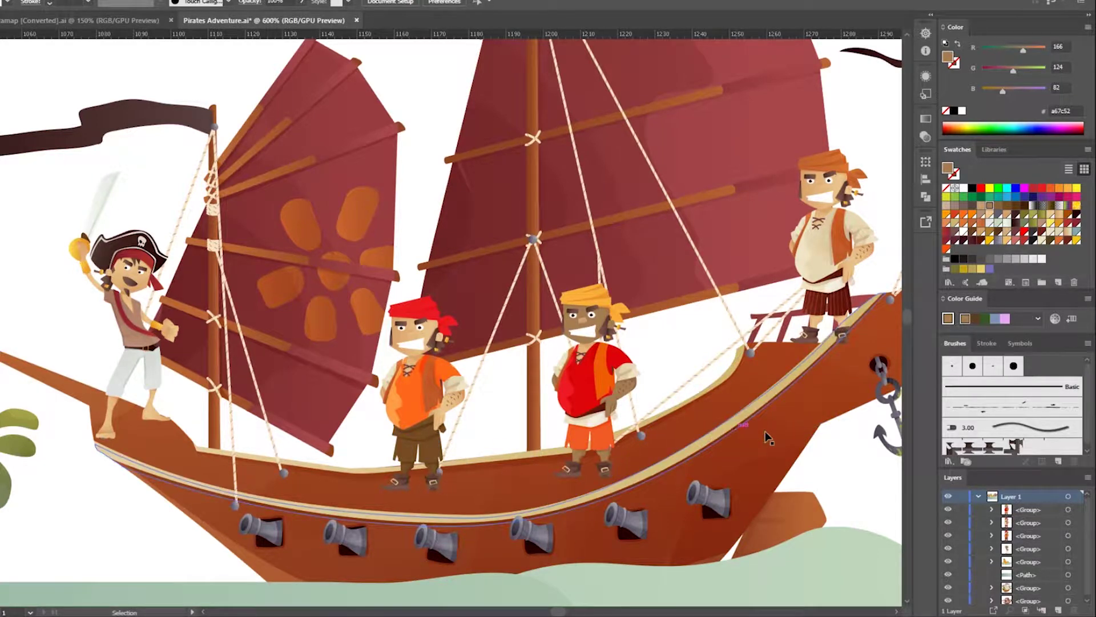
Group the red-sailed ship, its four pirates and the sea together, and isolate the ship's own group for editing
{"action": "left_click_drag", "start_coordinate": [767, 222], "coordinate": [91, 546]}
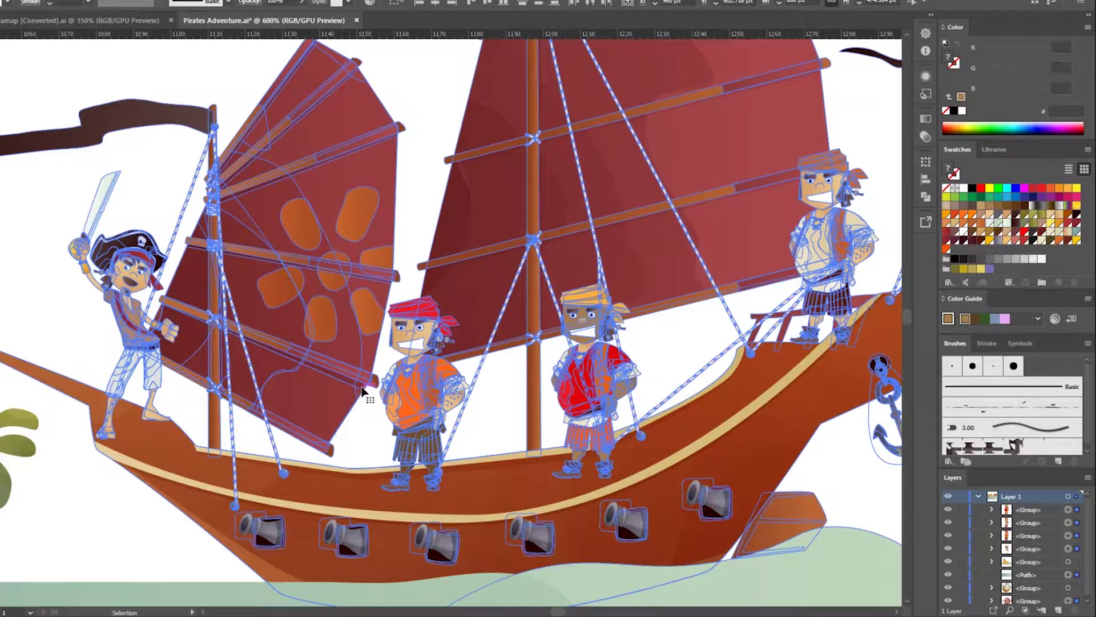
{"action": "key", "text": "ctrl+g"}
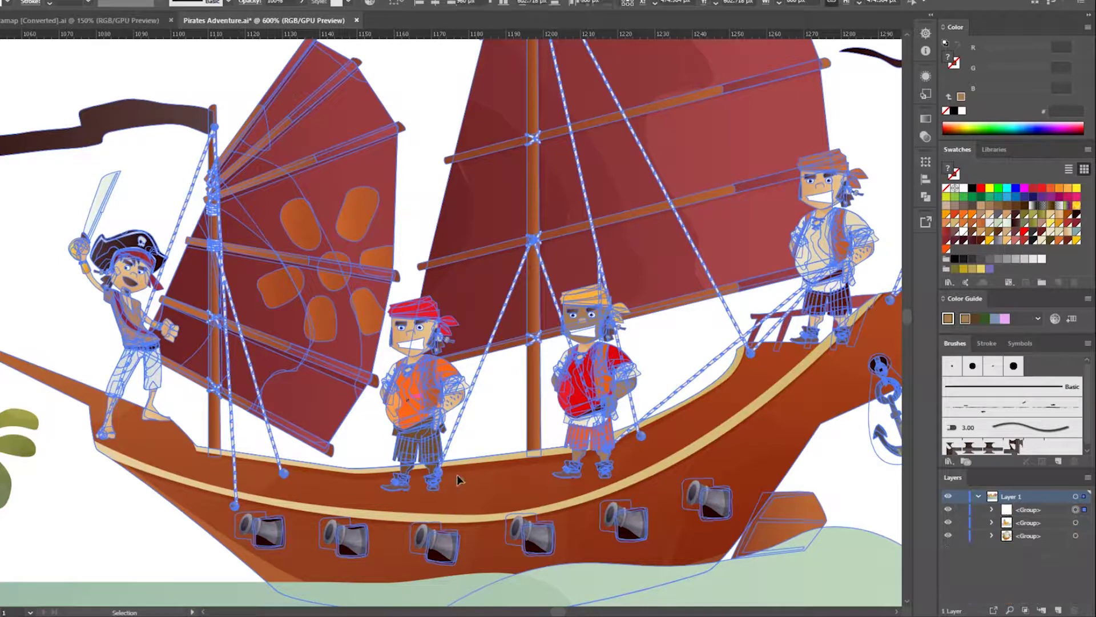
{"action": "double_click", "coordinate": [461, 478]}
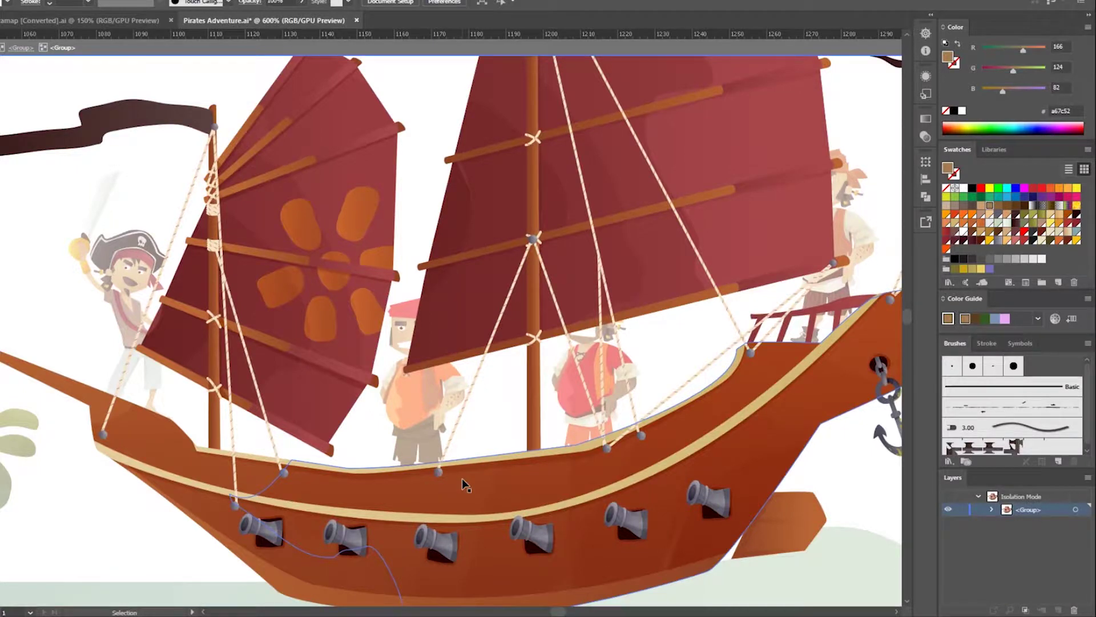
Restack the red-sailed ship's parts so the crew stand in front of the sails but behind the hull and ropes, and leave isolation mode
{"action": "key", "text": "ctrl+z"}
{"action": "key", "text": "ctrl+z"}
{"action": "key", "text": "ctrl+z"}
{"action": "key", "text": "ctrl+z"}
{"action": "key", "text": "ctrl+z"}
{"action": "key", "text": "ctrl+z"}
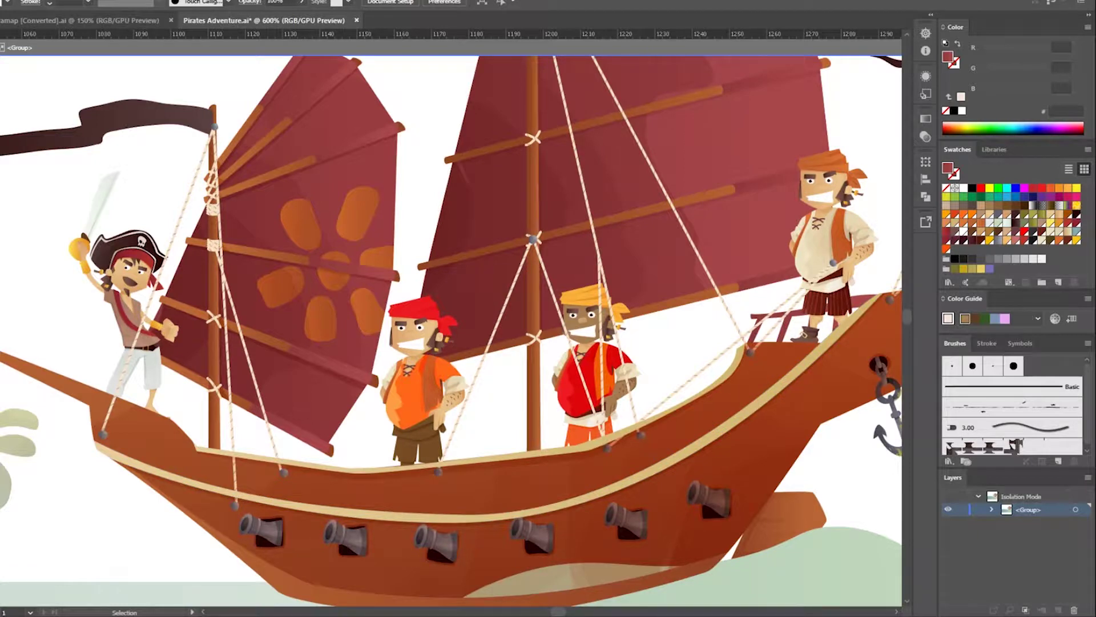
{"action": "key", "text": "ctrl+0"}
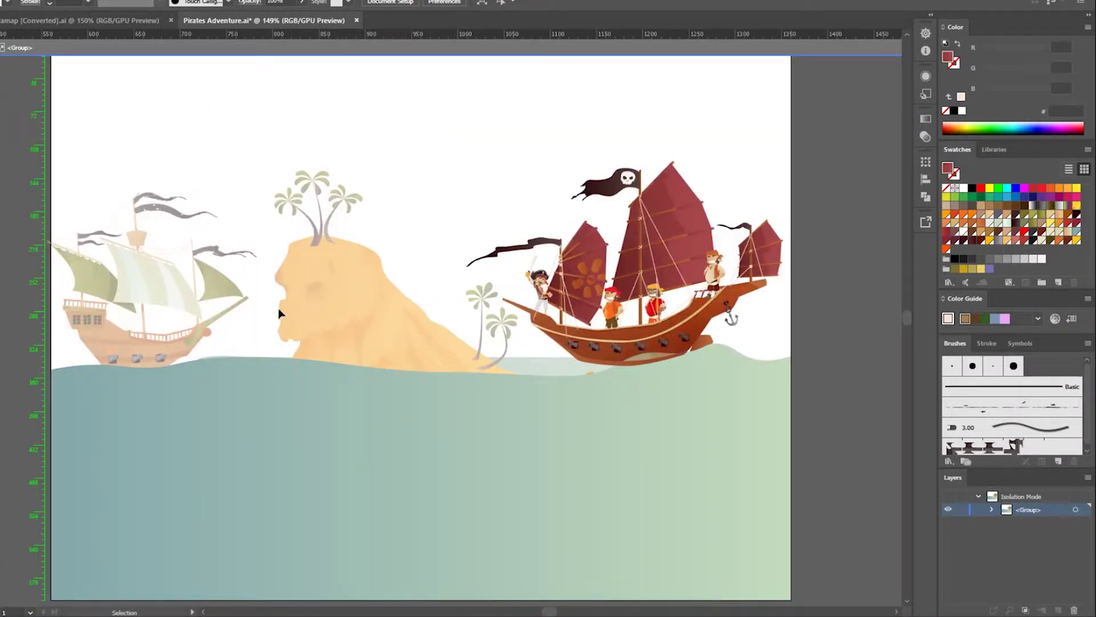
{"action": "double_click", "coordinate": [98, 337]}
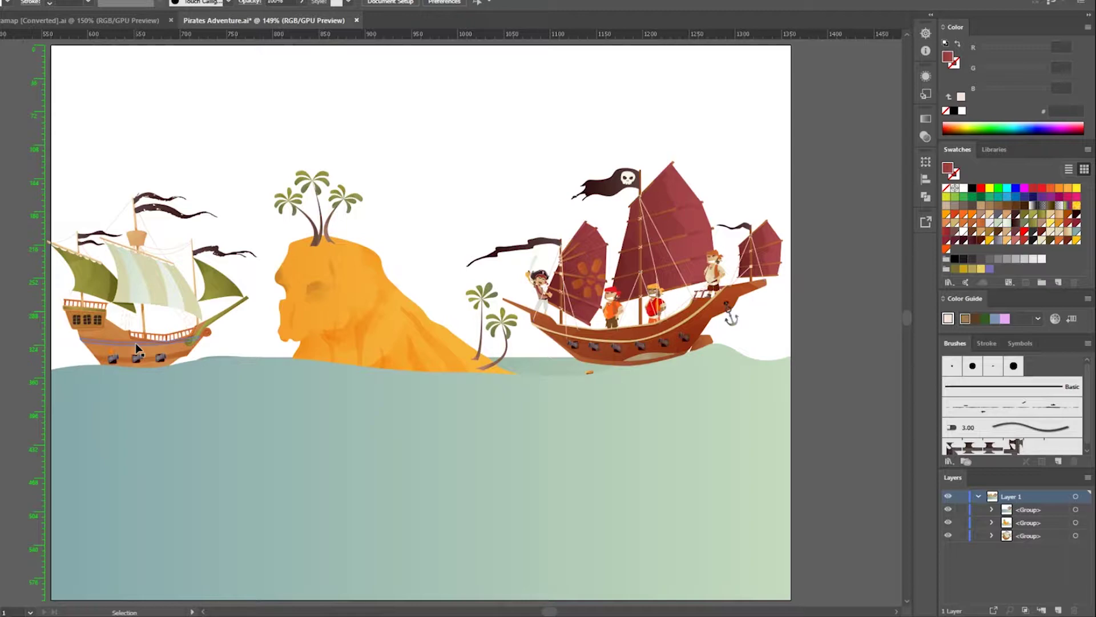
Mirror the dark pennants on all three masts of the green-sailed ship so they stream toward the stern, and leave isolation mode
{"action": "left_click", "coordinate": [86, 337]}
{"action": "key", "text": "ctrl+="}
{"action": "key", "text": "ctrl+="}
{"action": "key", "text": "ctrl+="}
{"action": "key", "text": "ctrl+="}
{"action": "key", "text": "ctrl+="}
{"action": "scroll", "coordinate": [36, 358], "scroll_direction": "up", "scroll_amount": 3}
{"action": "left_click", "coordinate": [36, 358]}
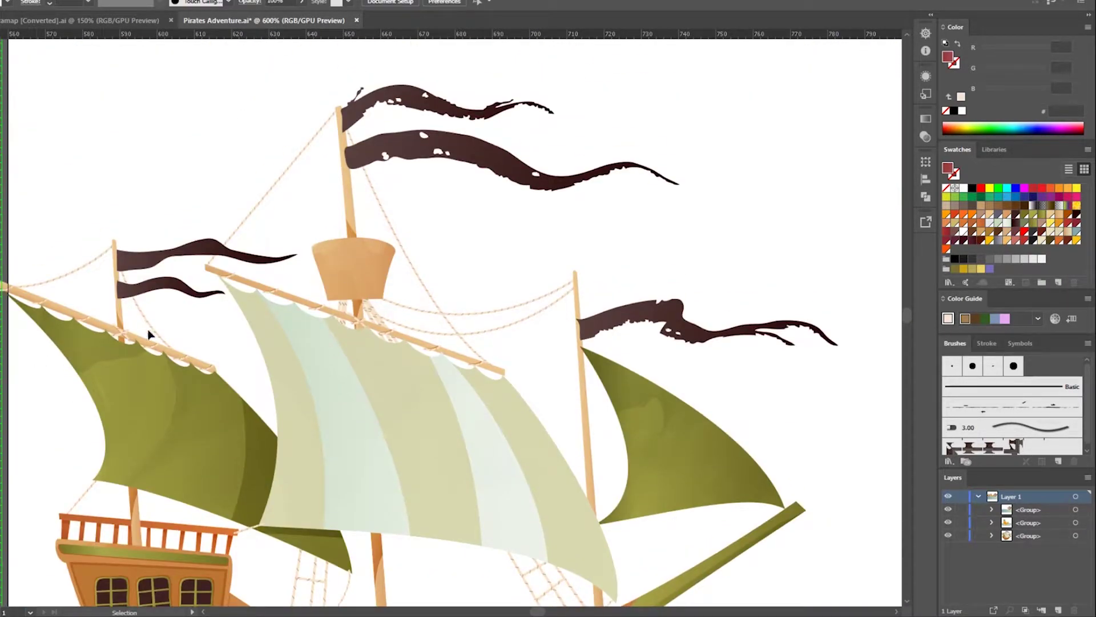
{"action": "left_click", "coordinate": [163, 286]}
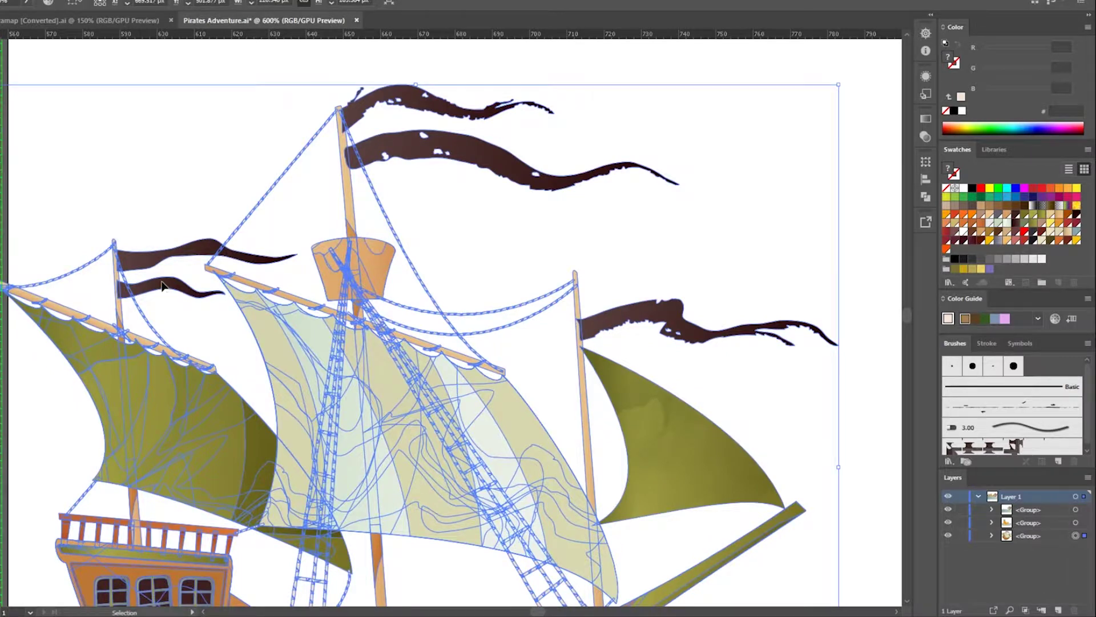
{"action": "double_click", "coordinate": [391, 134]}
{"action": "left_click", "coordinate": [405, 137]}
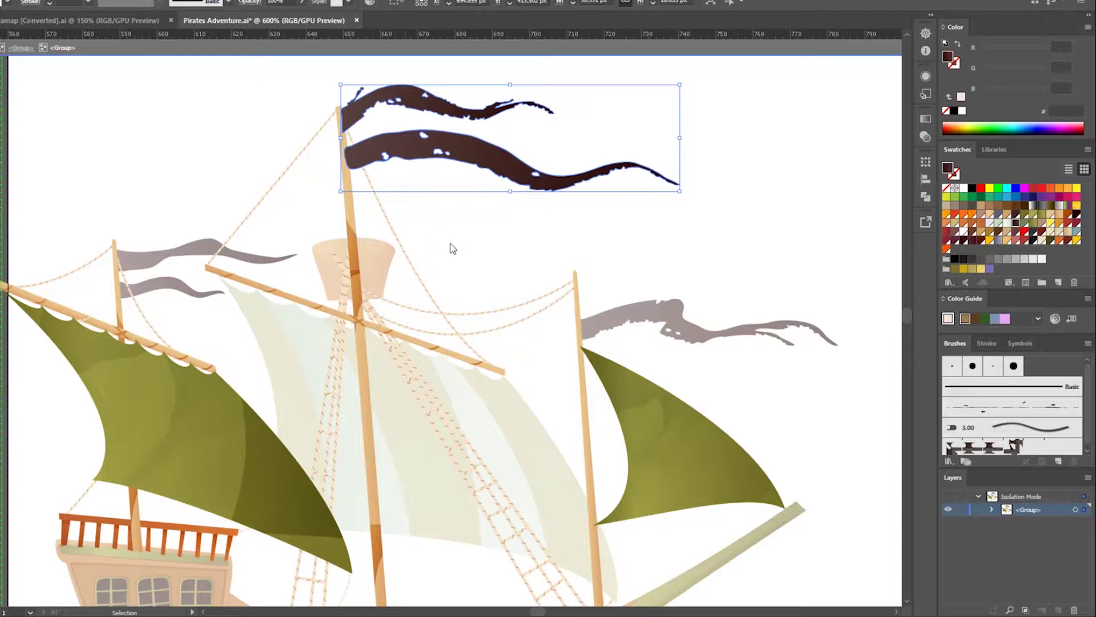
{"action": "left_click_drag", "start_coordinate": [477, 156], "coordinate": [172, 172]}
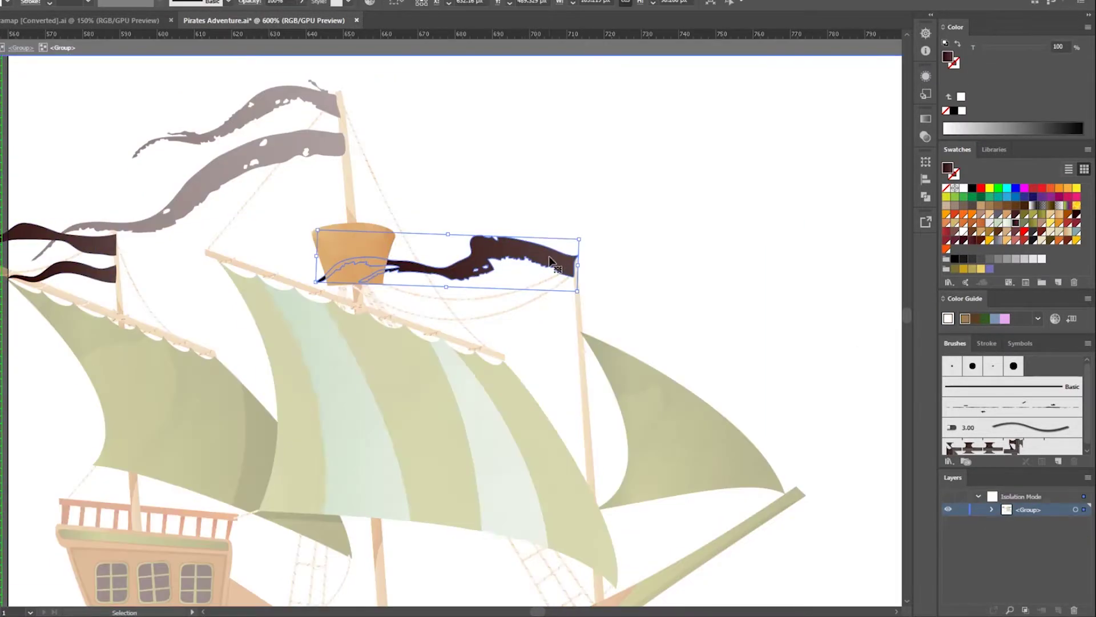
{"action": "left_click", "coordinate": [309, 358]}
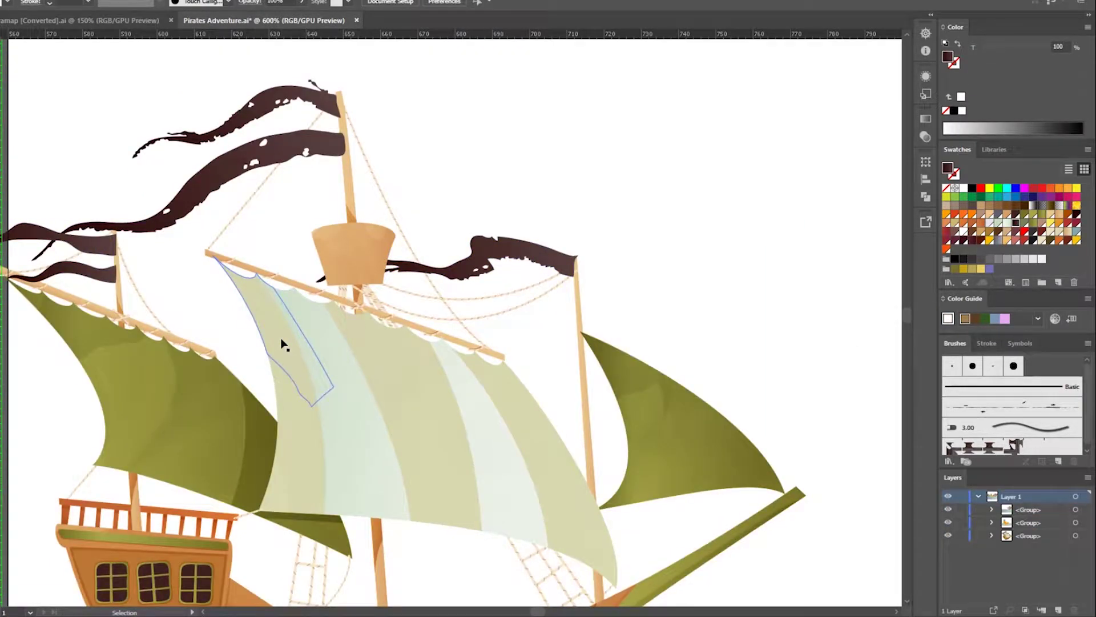
{"action": "key", "text": "ctrl+shift+a"}
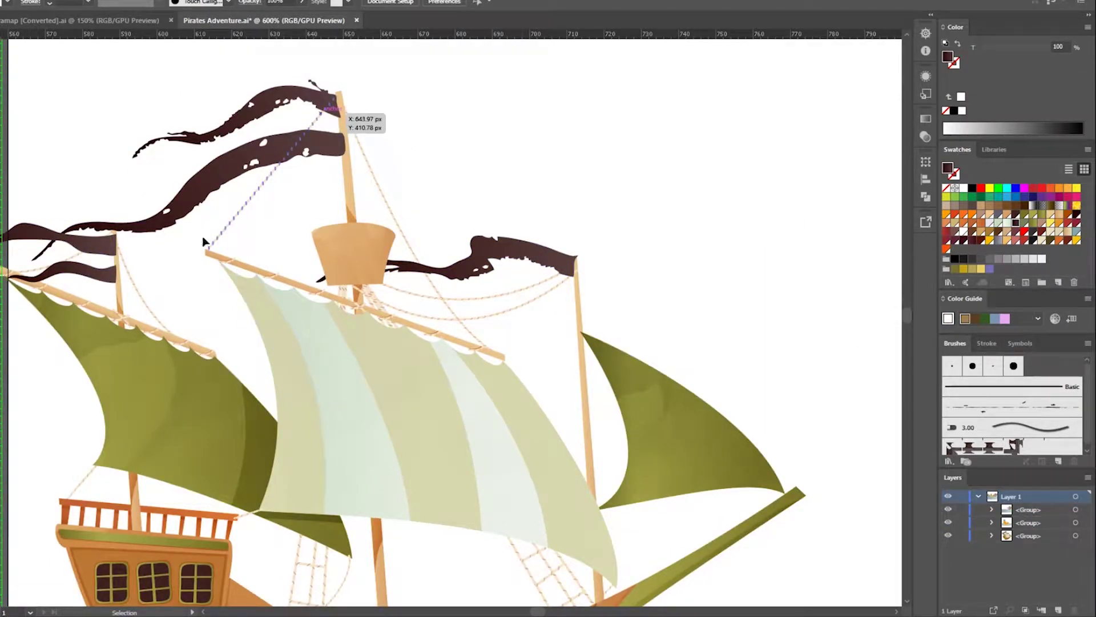
Copy the musket-carrying pirate from the clip-art document, mirror and shrink the figure, and stand it on the green-sailed ship's raised stern
{"action": "scroll", "coordinate": [232, 335], "scroll_direction": "down", "scroll_amount": 2}
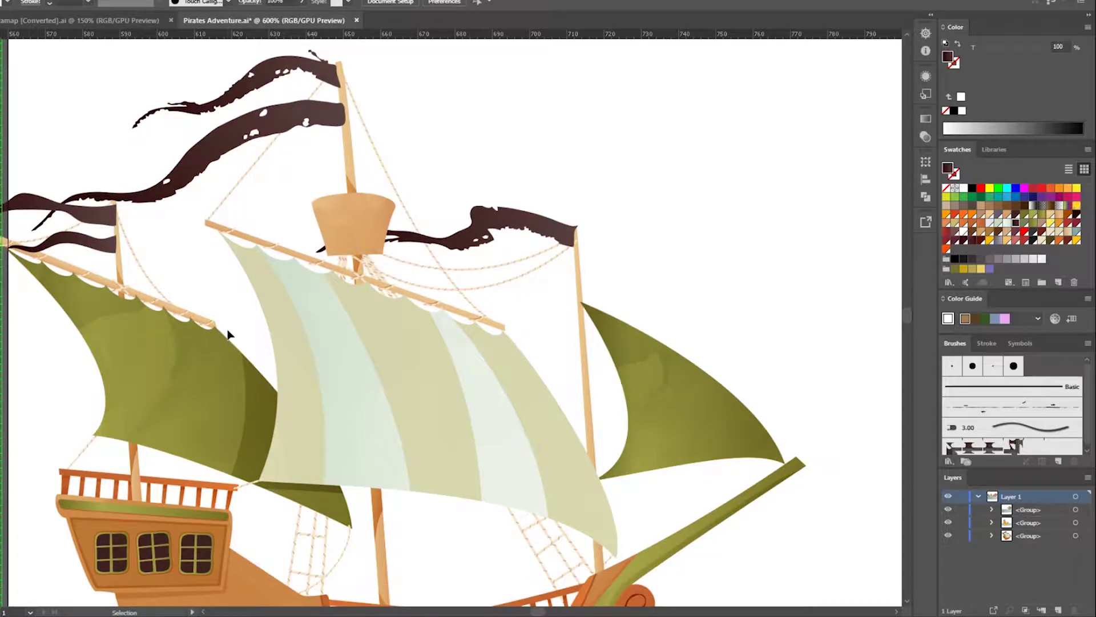
{"action": "scroll", "coordinate": [228, 331], "scroll_direction": "down", "scroll_amount": 7}
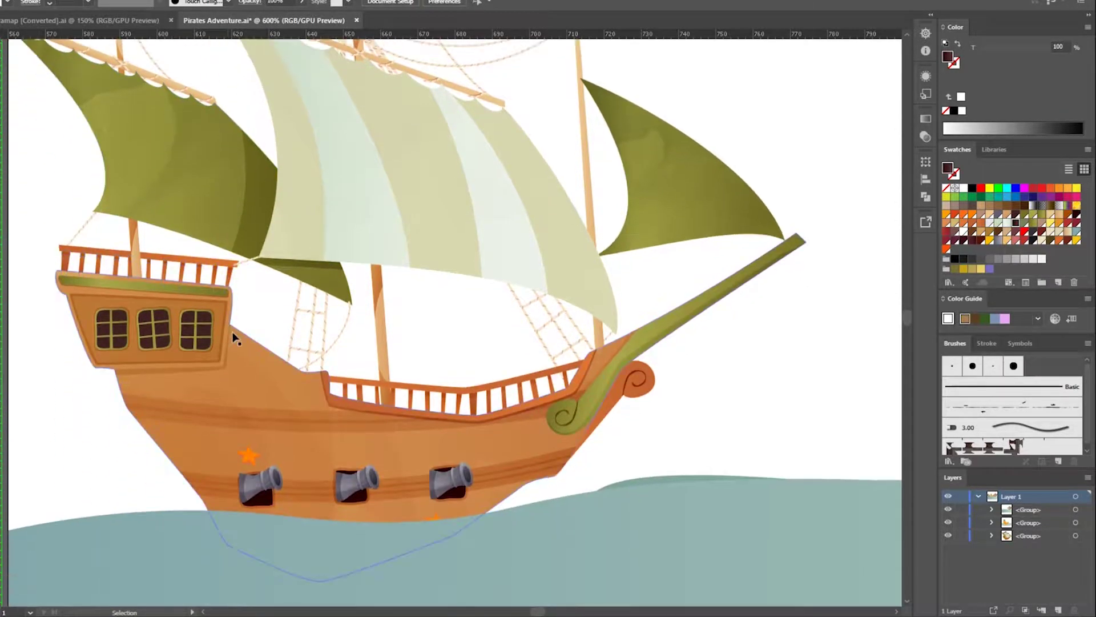
{"action": "scroll", "coordinate": [234, 335], "scroll_direction": "up", "scroll_amount": 1}
{"action": "left_click_drag", "start_coordinate": [247, 468], "coordinate": [244, 474]}
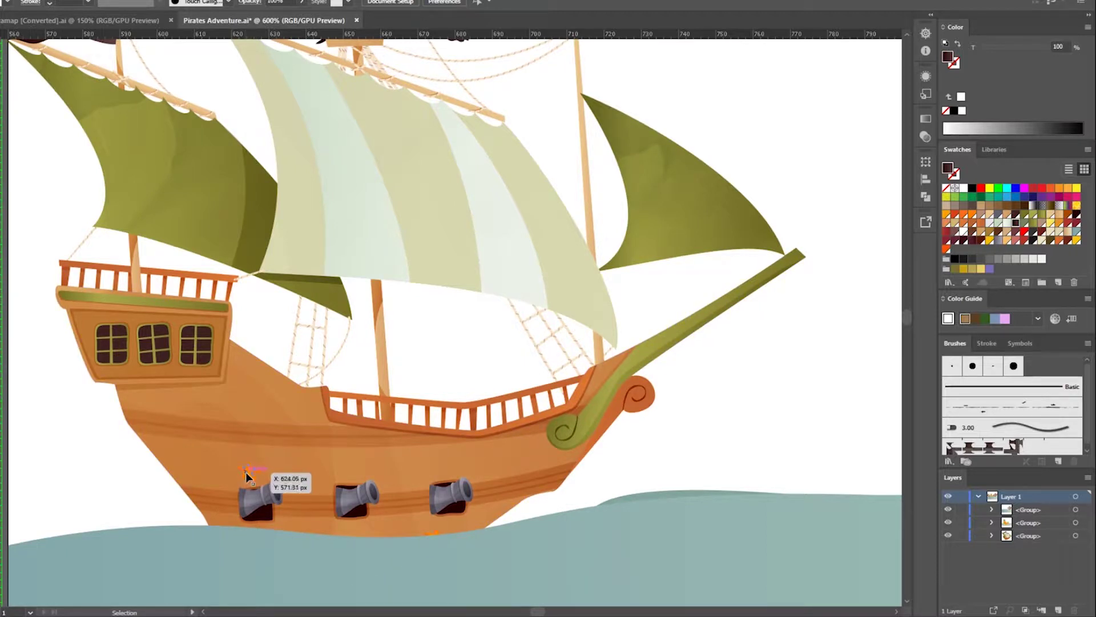
{"action": "left_click_drag", "start_coordinate": [249, 474], "coordinate": [249, 474]}
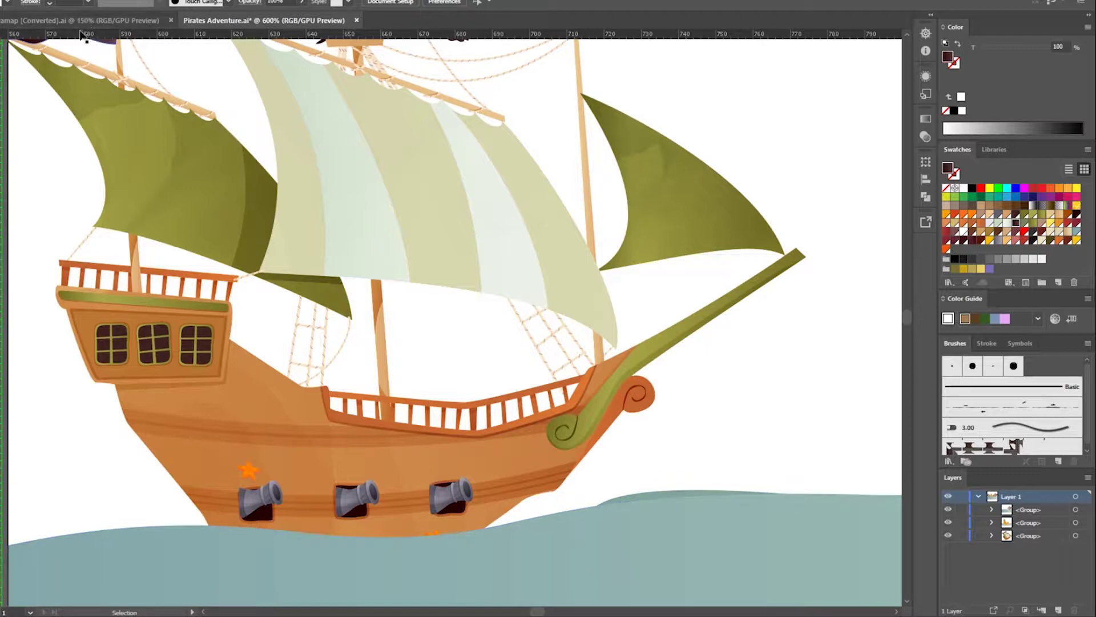
{"action": "left_click", "coordinate": [82, 23]}
{"action": "left_click", "coordinate": [263, 21]}
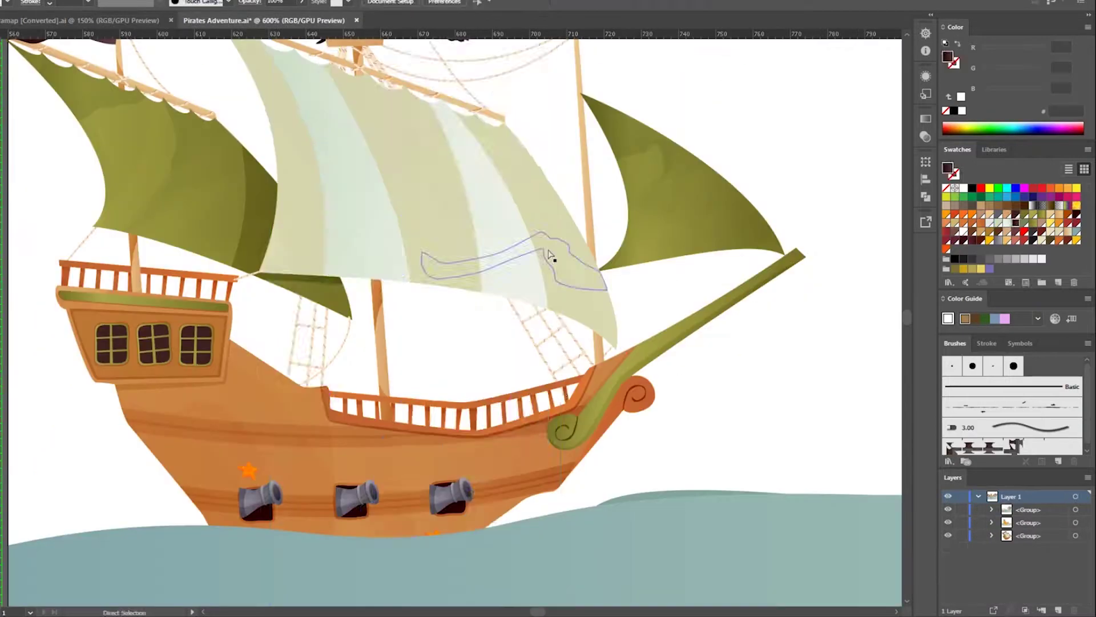
{"action": "key", "text": "ctrl+v"}
{"action": "left_click_drag", "start_coordinate": [560, 604], "coordinate": [571, 418]}
{"action": "left_click_drag", "start_coordinate": [408, 317], "coordinate": [168, 219]}
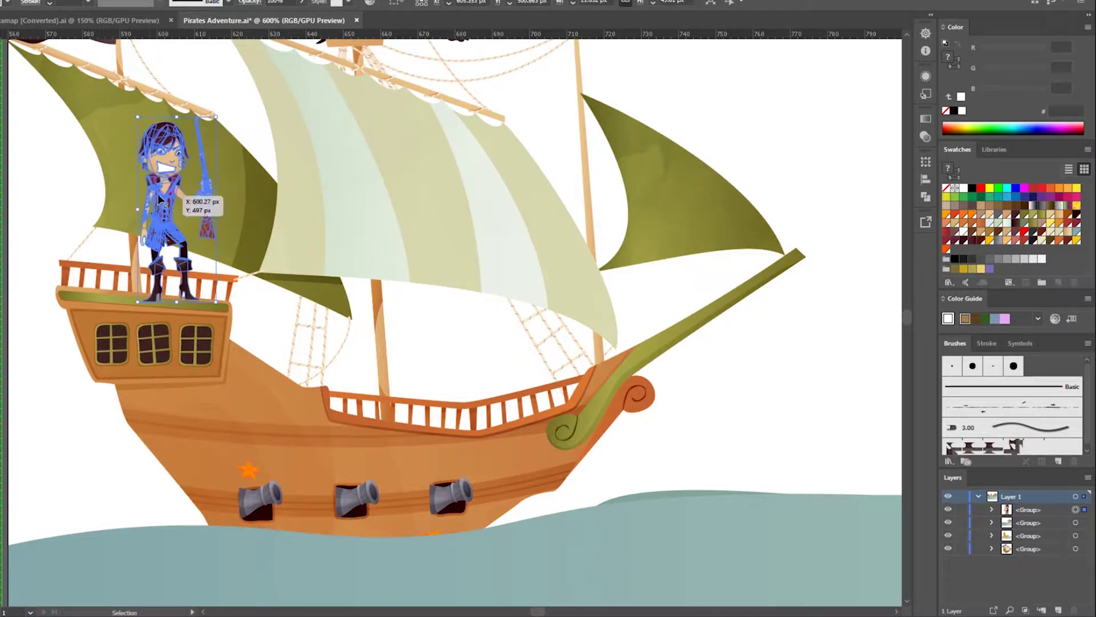
{"action": "left_click", "coordinate": [58, 201]}
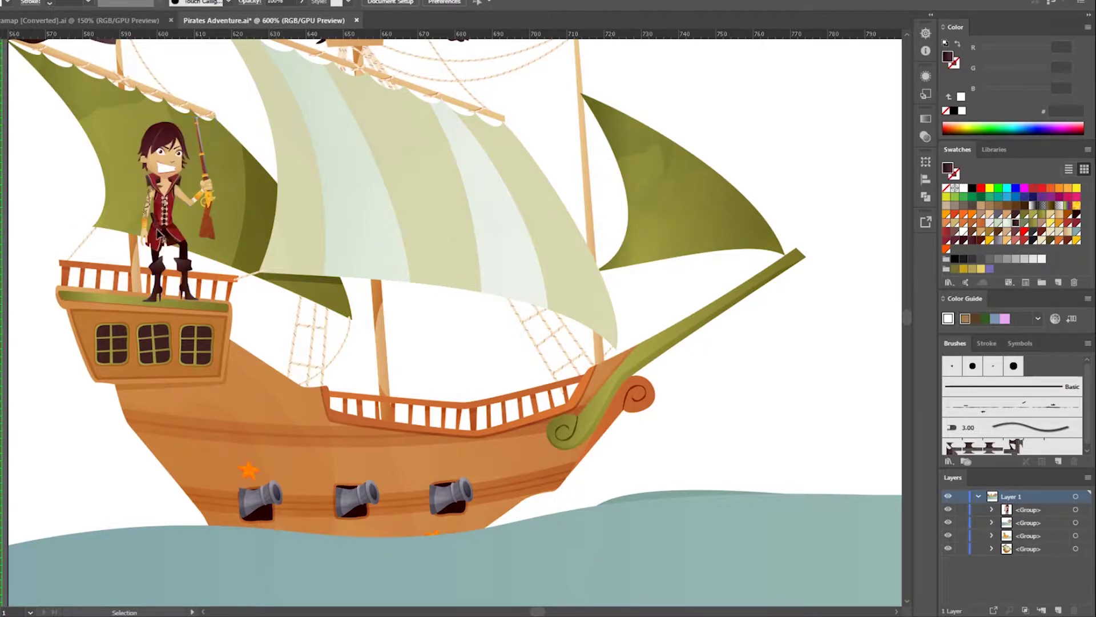
{"action": "left_click", "coordinate": [169, 217]}
{"action": "left_click_drag", "start_coordinate": [169, 209], "coordinate": [166, 214]}
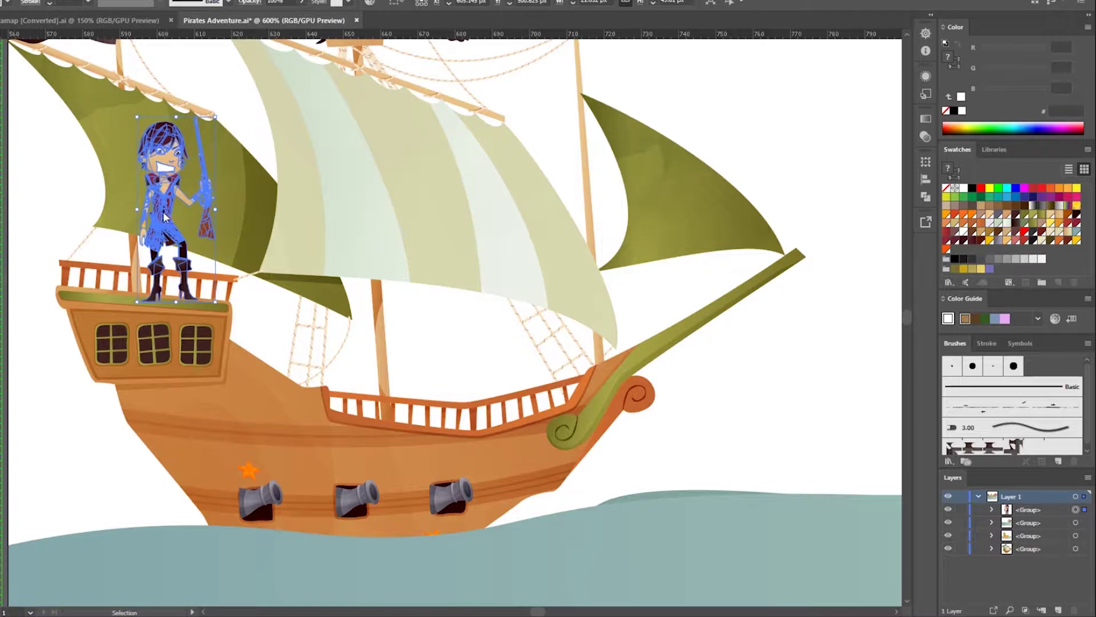
Add three copies of the clip-art bandana pirate along the green-sailed ship's main deck, and group the crew with the ship
{"action": "left_click", "coordinate": [366, 186]}
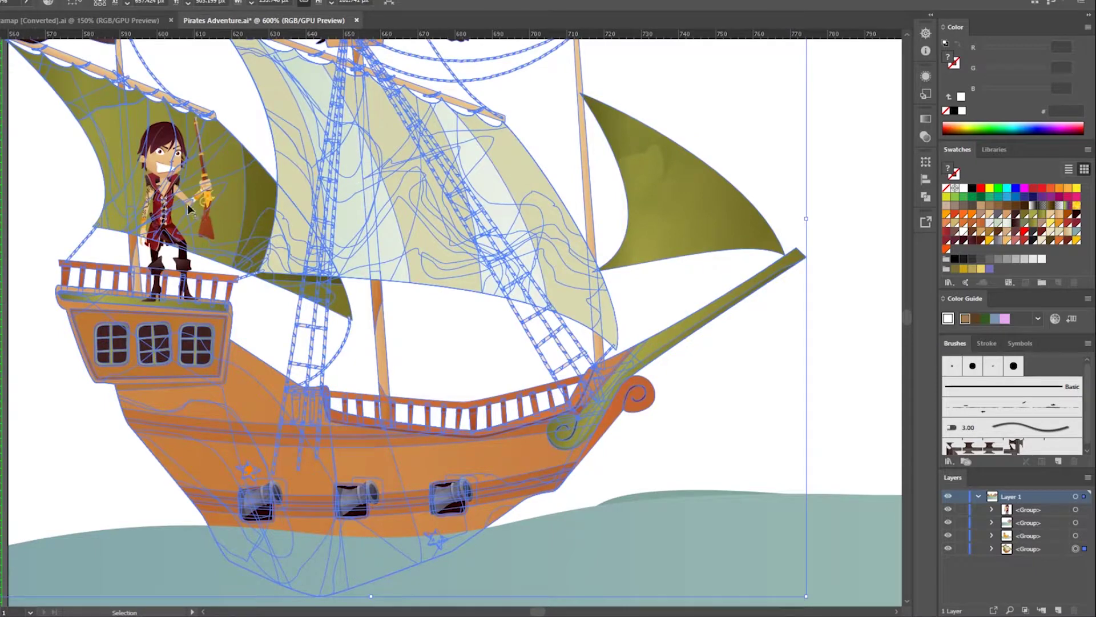
{"action": "left_click", "coordinate": [128, 19]}
{"action": "key", "text": "ctrl+Tab"}
{"action": "key", "text": "ctrl+v"}
{"action": "left_click_drag", "start_coordinate": [416, 317], "coordinate": [358, 348], "text": "alt"}
{"action": "left_click_drag", "start_coordinate": [416, 318], "coordinate": [461, 358], "text": "alt"}
{"action": "left_click_drag", "start_coordinate": [416, 318], "coordinate": [563, 329]}
{"action": "left_click", "coordinate": [740, 358]}
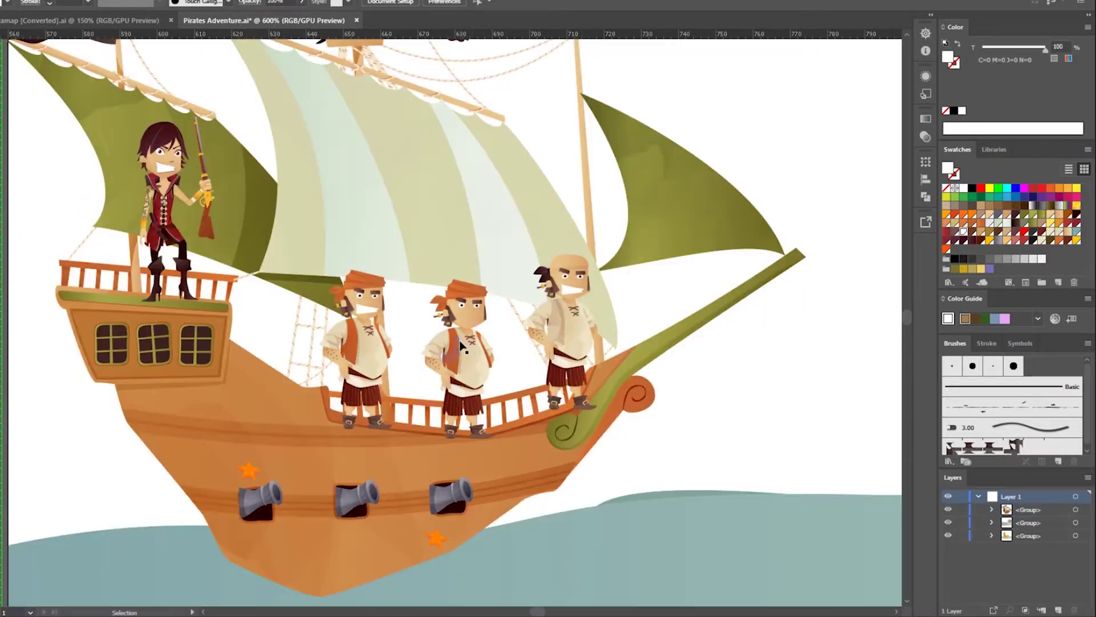
Recolor the two mid-deck pirates with brown bandanas and green vests, one with a lime shirt and yellow bandana knot, and stack the crew behind the railing
{"action": "double_click", "coordinate": [460, 345]}
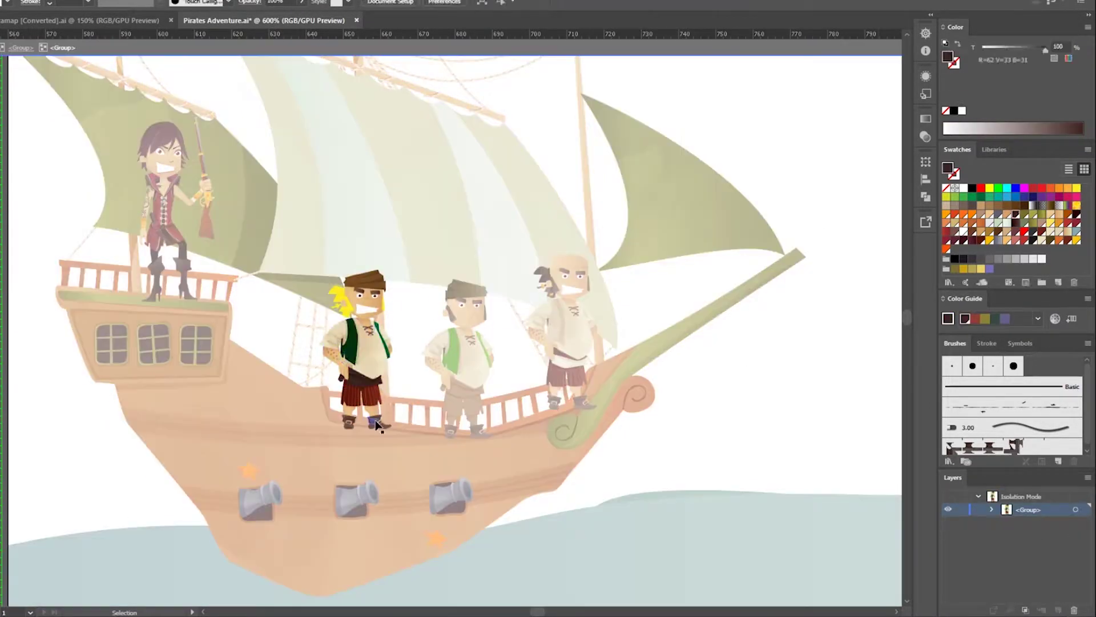
{"action": "double_click", "coordinate": [663, 291]}
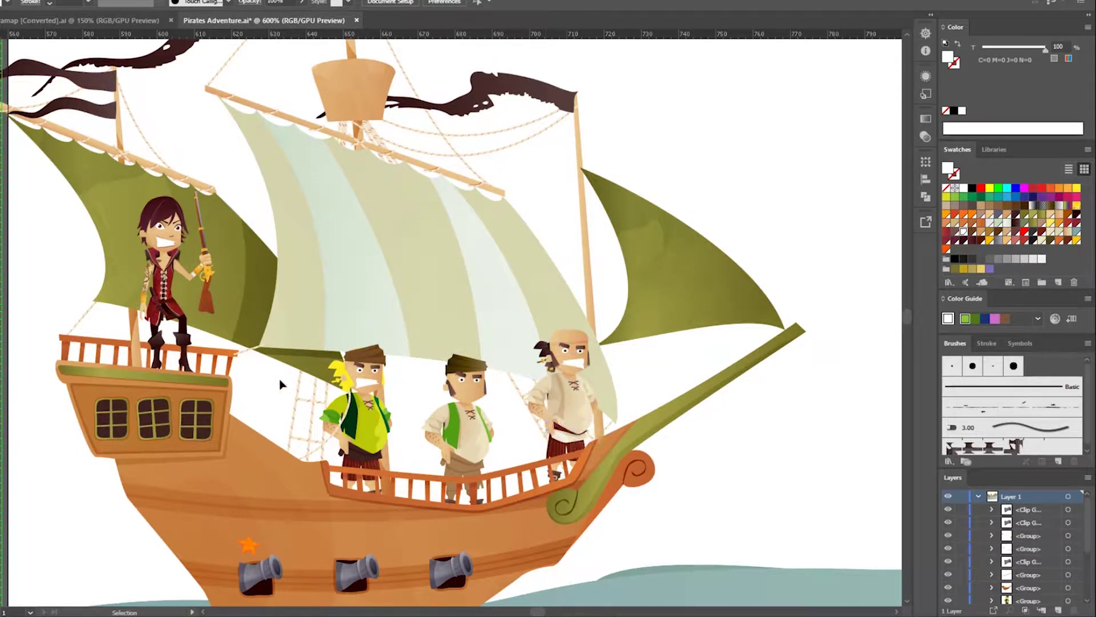
Copy the pirate sleeping in a hammock from the clip-art document, shrink it, and place it in the empty sky beside the green-sailed ship
{"action": "scroll", "coordinate": [247, 365], "scroll_direction": "up", "scroll_amount": 1}
{"action": "scroll", "coordinate": [318, 343], "scroll_direction": "up", "scroll_amount": 4}
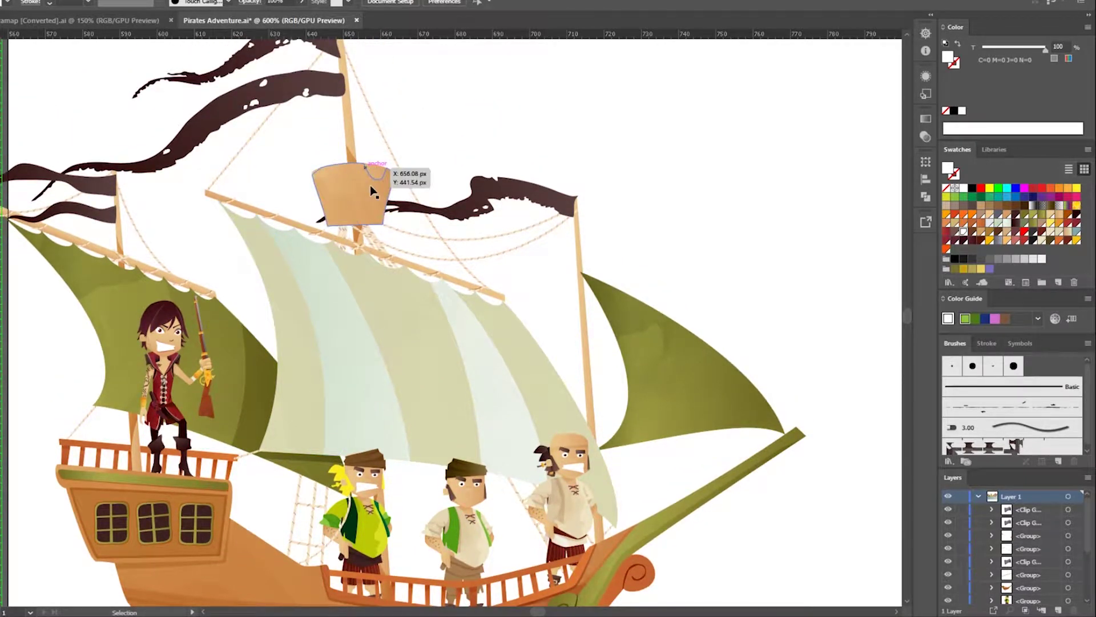
{"action": "left_click", "coordinate": [119, 22]}
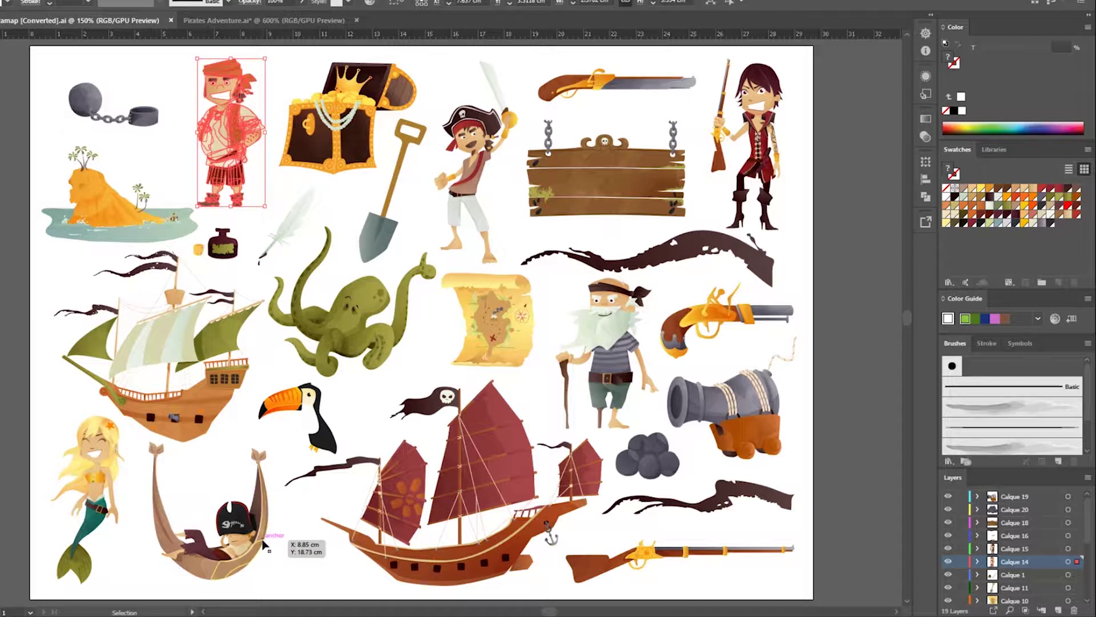
{"action": "left_click", "coordinate": [220, 562]}
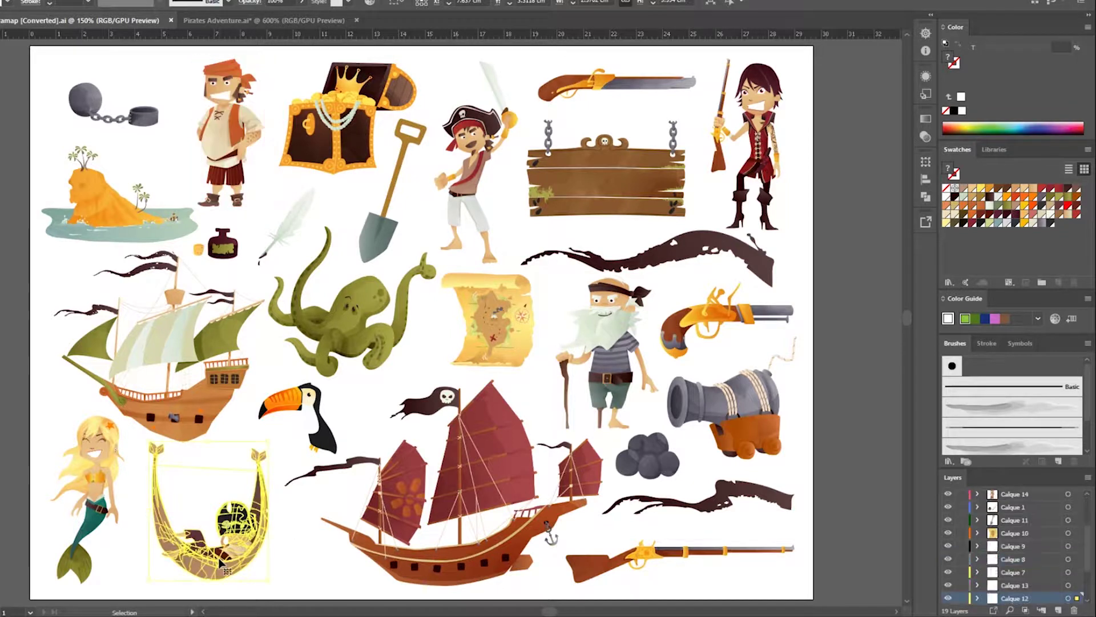
{"action": "key", "text": "a"}
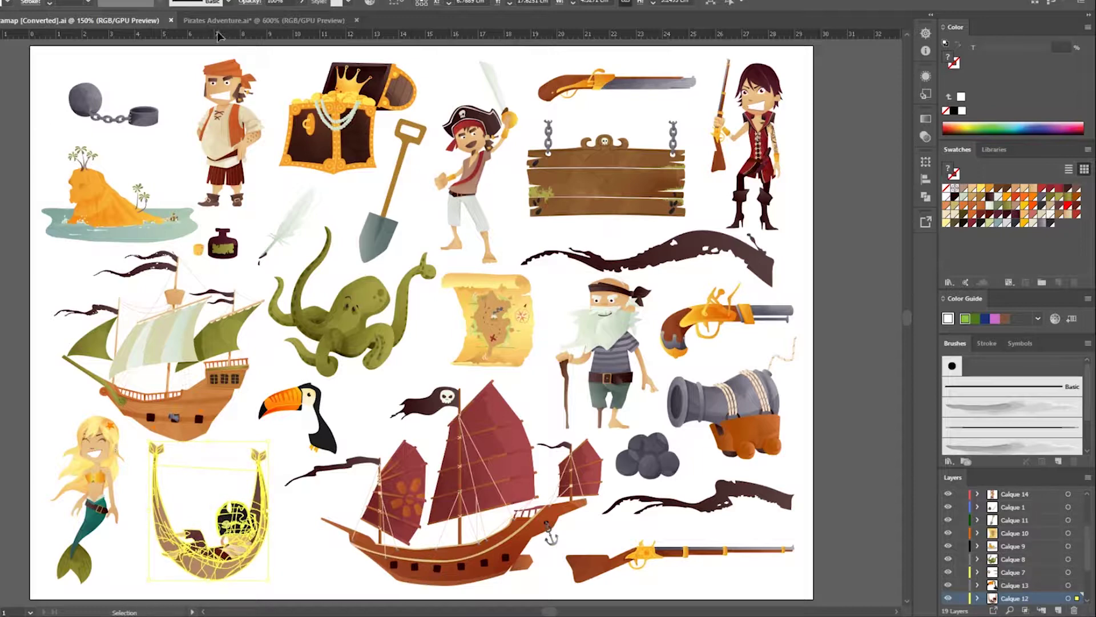
{"action": "left_click", "coordinate": [221, 19]}
{"action": "scroll", "coordinate": [250, 229], "scroll_direction": "up", "scroll_amount": 1}
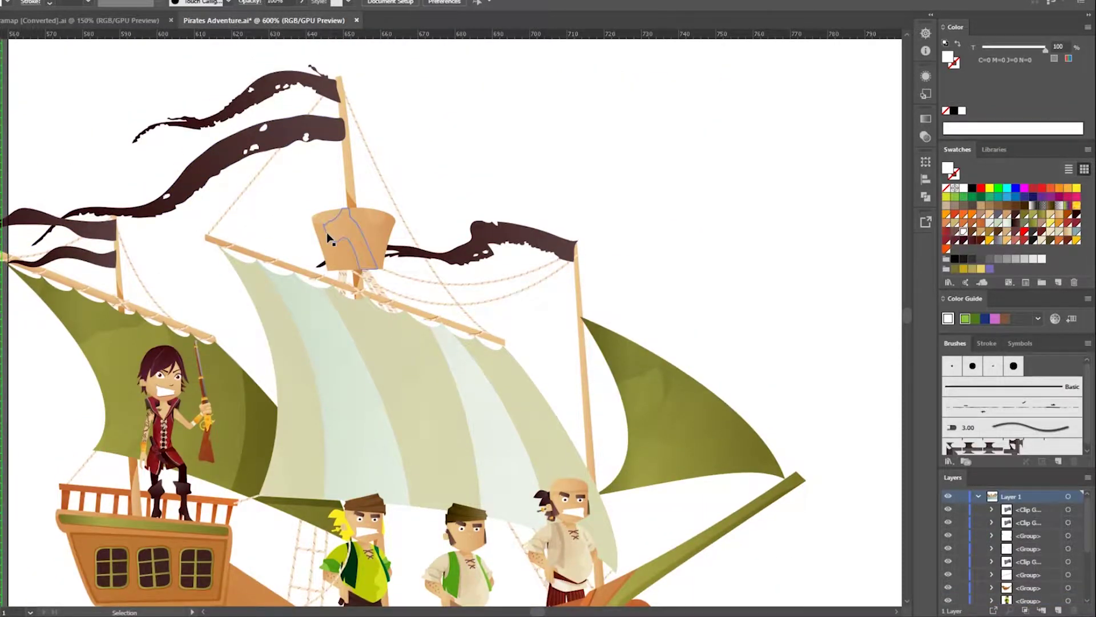
{"action": "key", "text": "ctrl+v"}
{"action": "key", "text": "ctrl+v"}
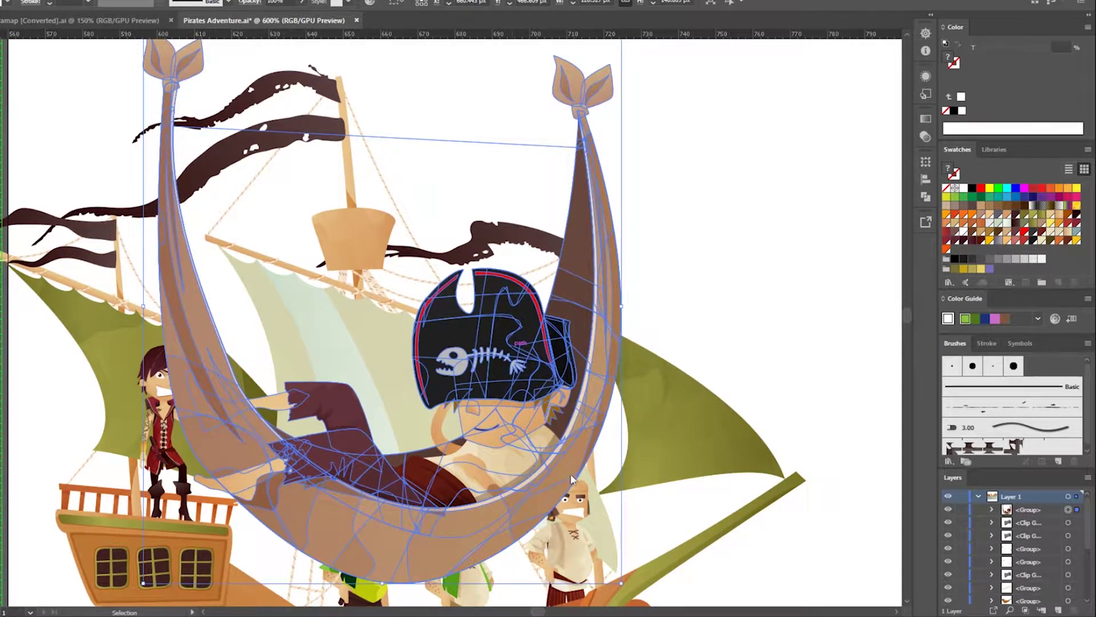
{"action": "left_click_drag", "start_coordinate": [700, 529], "coordinate": [514, 365]}
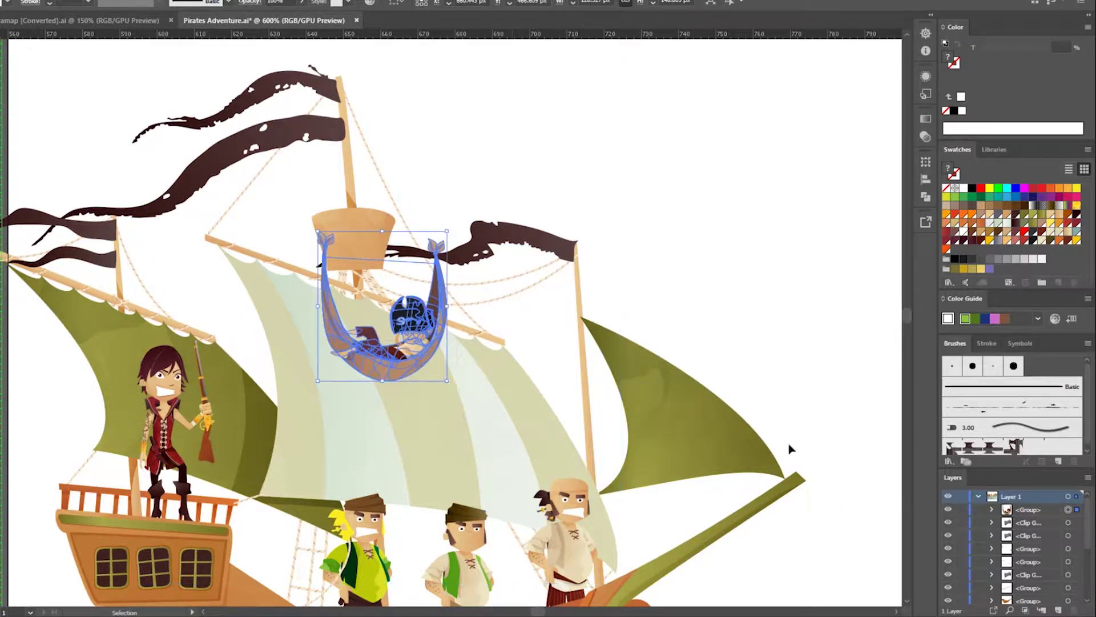
{"action": "left_click_drag", "start_coordinate": [684, 232], "coordinate": [732, 194]}
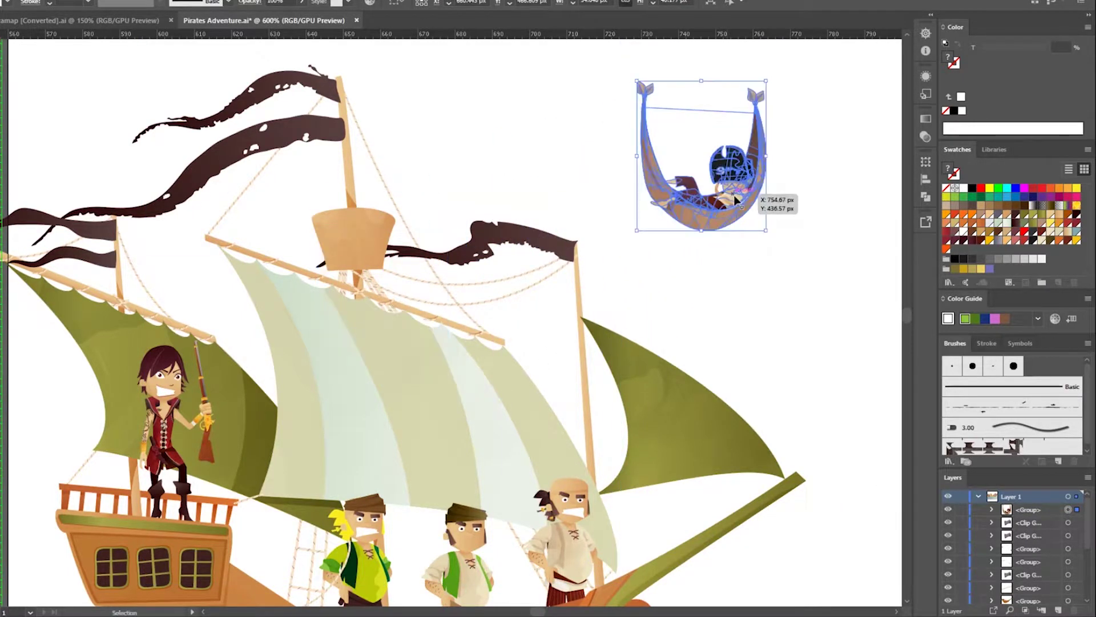
Isolate the hammock artwork and ungroup it into separate parts
{"action": "double_click", "coordinate": [719, 214]}
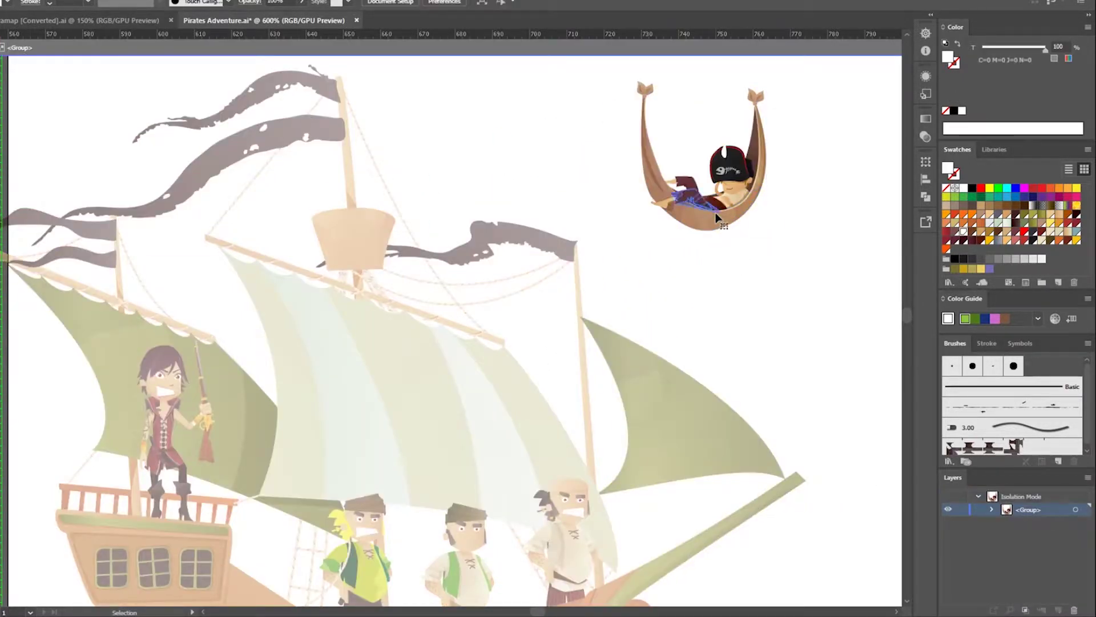
{"action": "left_click", "coordinate": [717, 217]}
{"action": "left_click", "coordinate": [734, 221]}
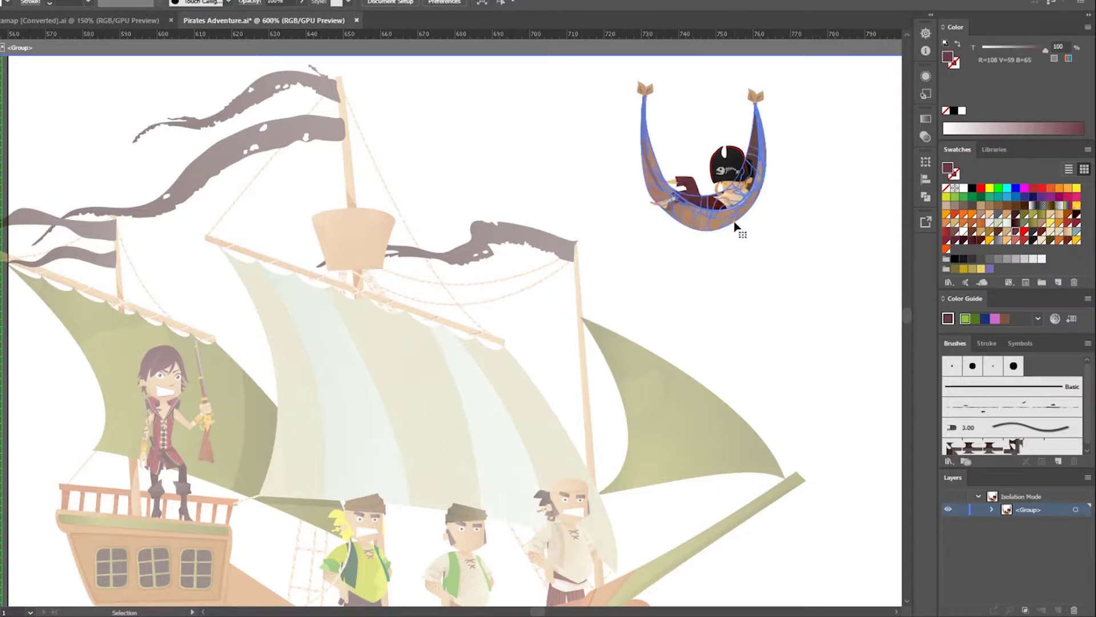
{"action": "left_click", "coordinate": [734, 177]}
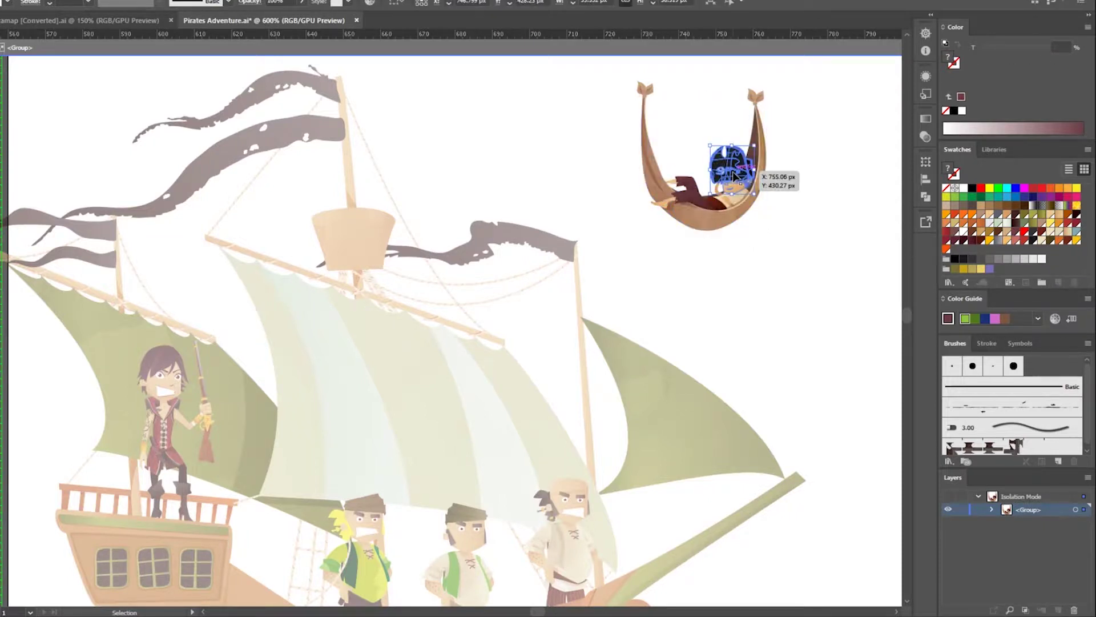
{"action": "left_click", "coordinate": [800, 238]}
{"action": "left_click_drag", "start_coordinate": [803, 238], "coordinate": [620, 76]}
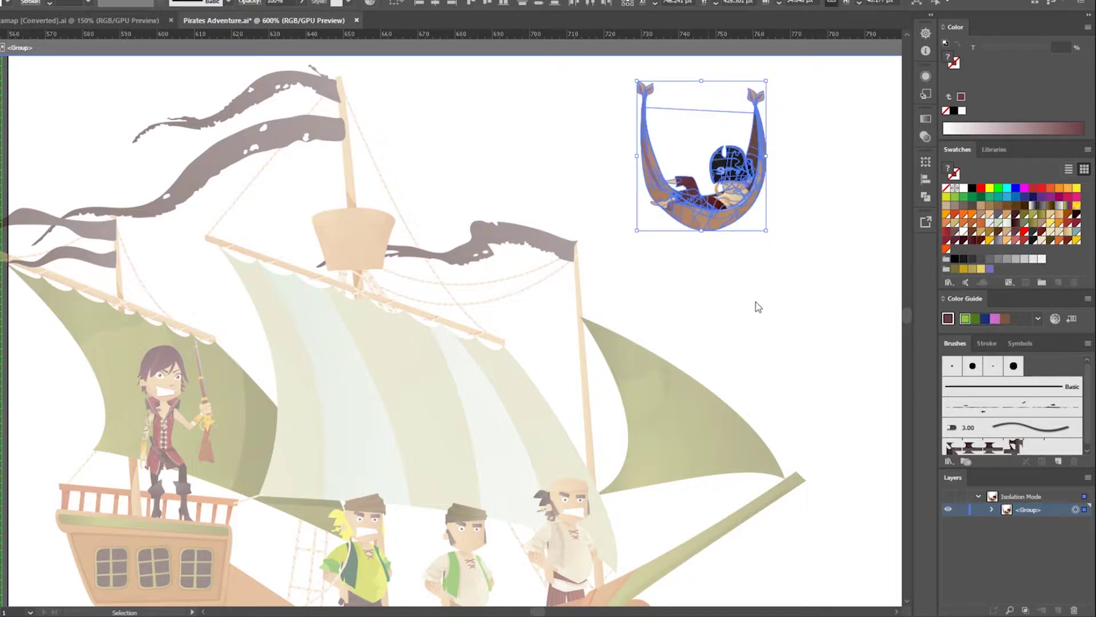
{"action": "left_click", "coordinate": [782, 247]}
Delete the hammock and both of its tie ends, keeping only the sleeping pirate, and leave isolation mode
{"action": "left_click", "coordinate": [731, 216]}
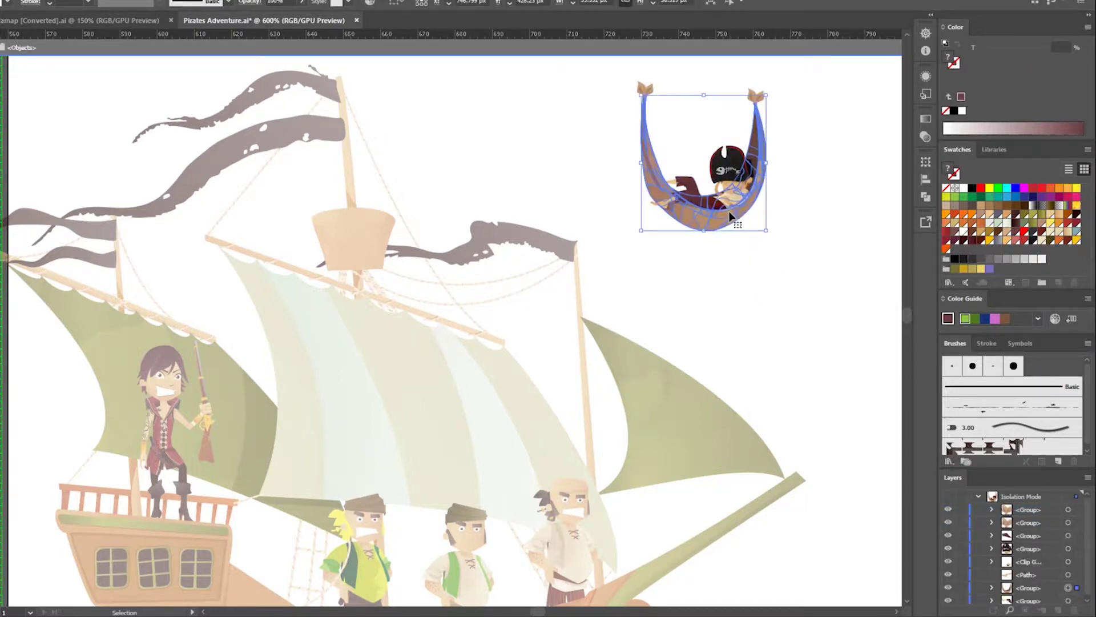
{"action": "left_click_drag", "start_coordinate": [712, 215], "coordinate": [776, 288]}
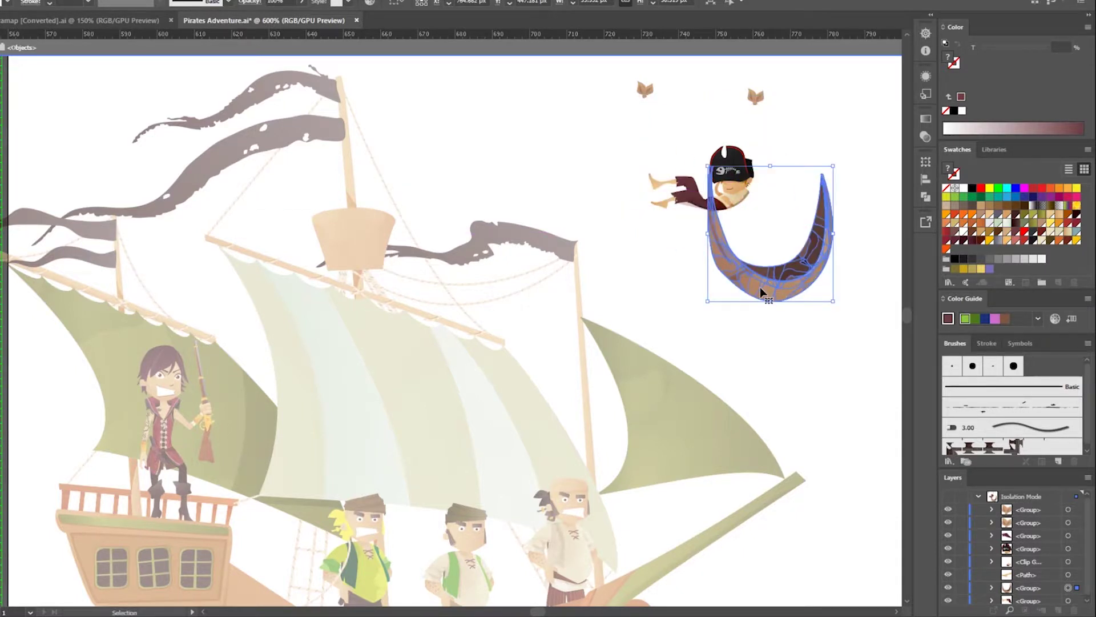
{"action": "key", "text": "Delete"}
{"action": "left_click", "coordinate": [755, 97]}
{"action": "key", "text": "Delete"}
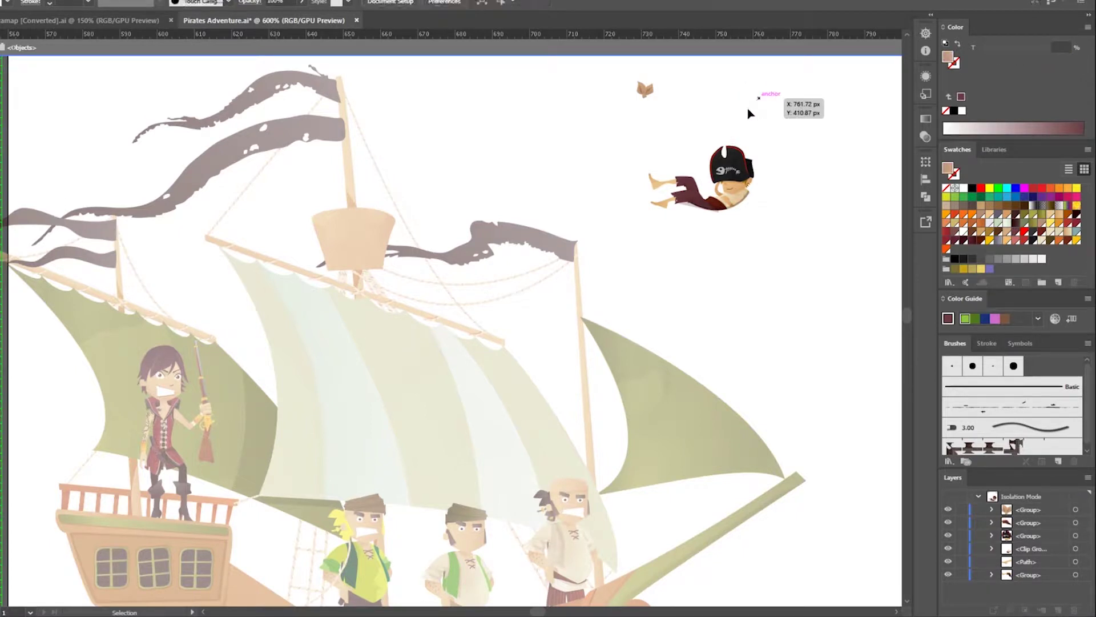
{"action": "left_click", "coordinate": [647, 90]}
{"action": "key", "text": "Delete"}
{"action": "left_click", "coordinate": [730, 211]}
{"action": "key", "text": "Delete"}
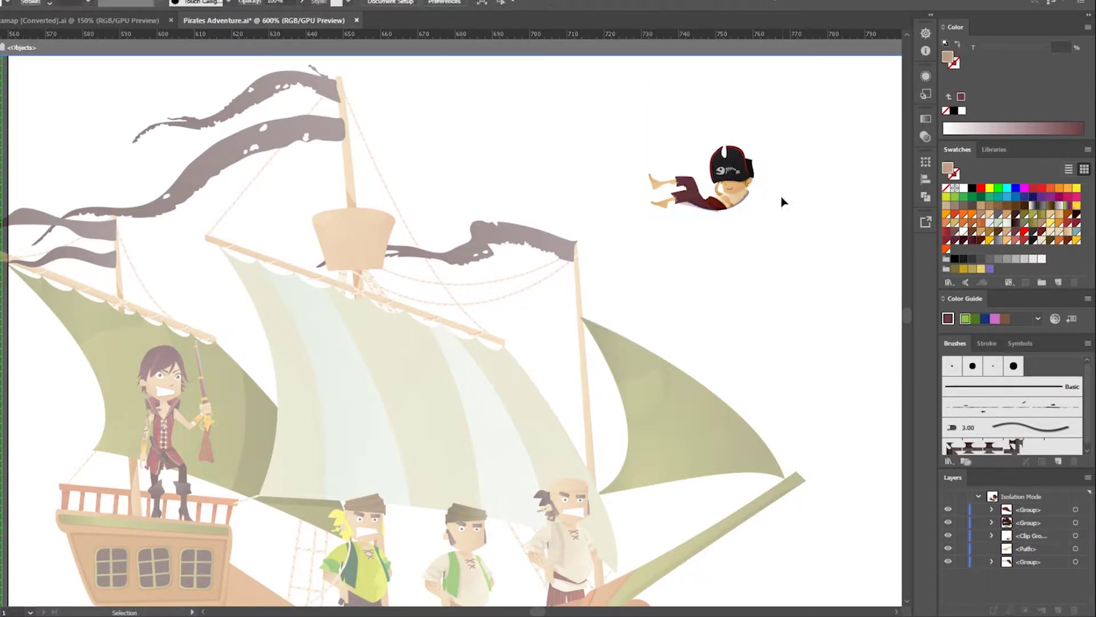
{"action": "double_click", "coordinate": [781, 201]}
Rotate the sleeping pirate so his legs point downward in a standing pose
{"action": "left_click_drag", "start_coordinate": [760, 314], "coordinate": [531, 417]}
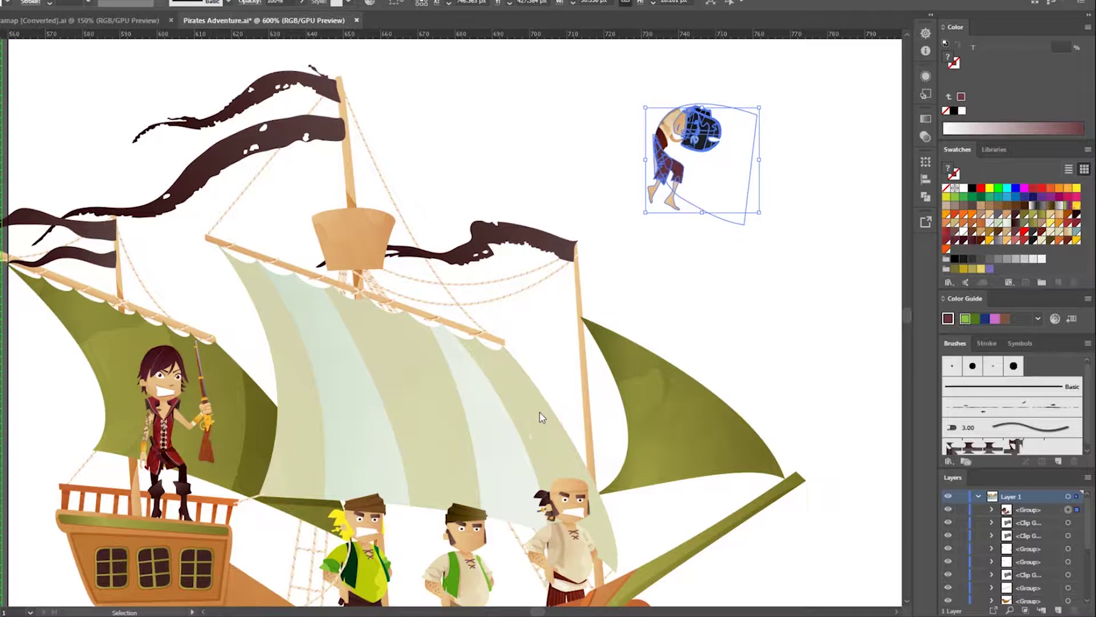
{"action": "left_click", "coordinate": [738, 143]}
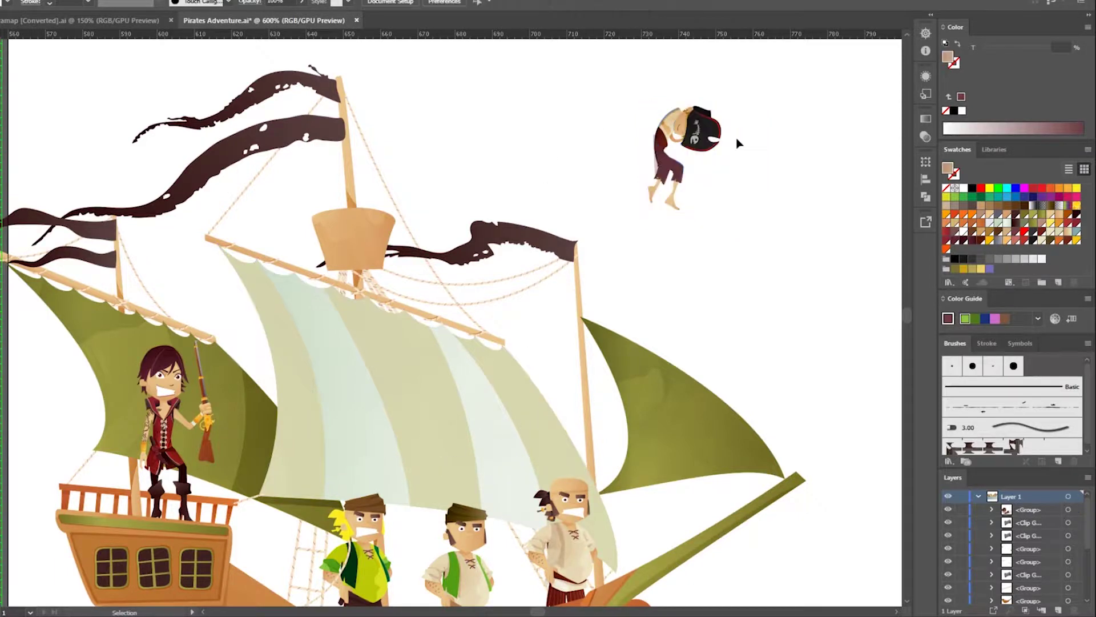
Move the sleeping pirate onto the green-sailed ship's crow's nest and send him to the back so the basket covers his lower body
{"action": "double_click", "coordinate": [738, 143]}
{"action": "left_click_drag", "start_coordinate": [742, 150], "coordinate": [428, 212]}
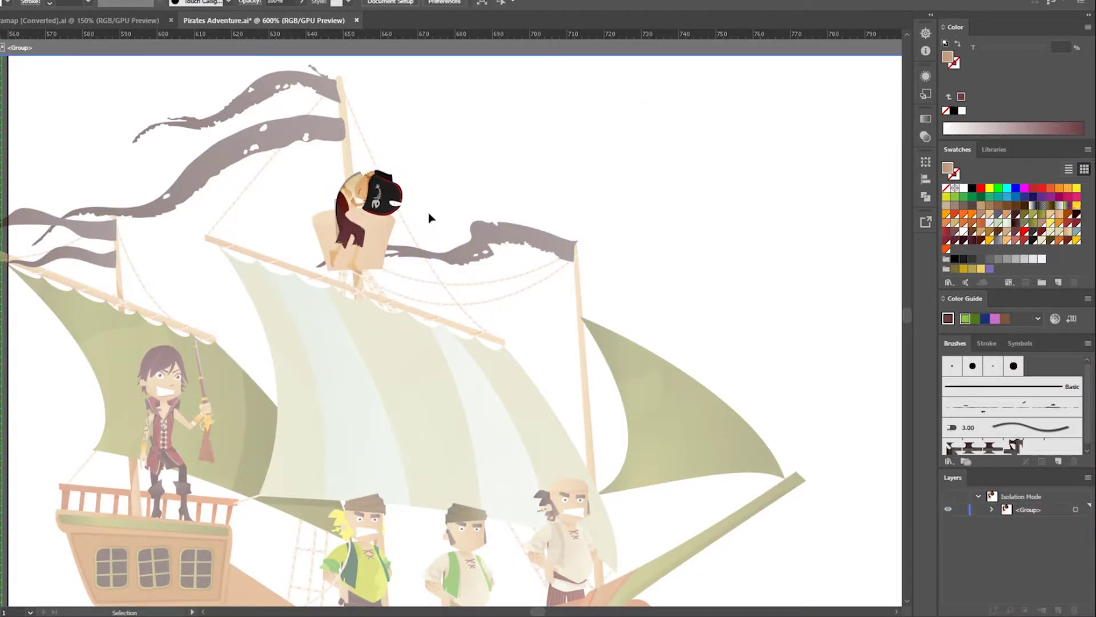
{"action": "double_click", "coordinate": [427, 180]}
{"action": "left_click_drag", "start_coordinate": [359, 201], "coordinate": [346, 196]}
{"action": "left_click", "coordinate": [346, 196]}
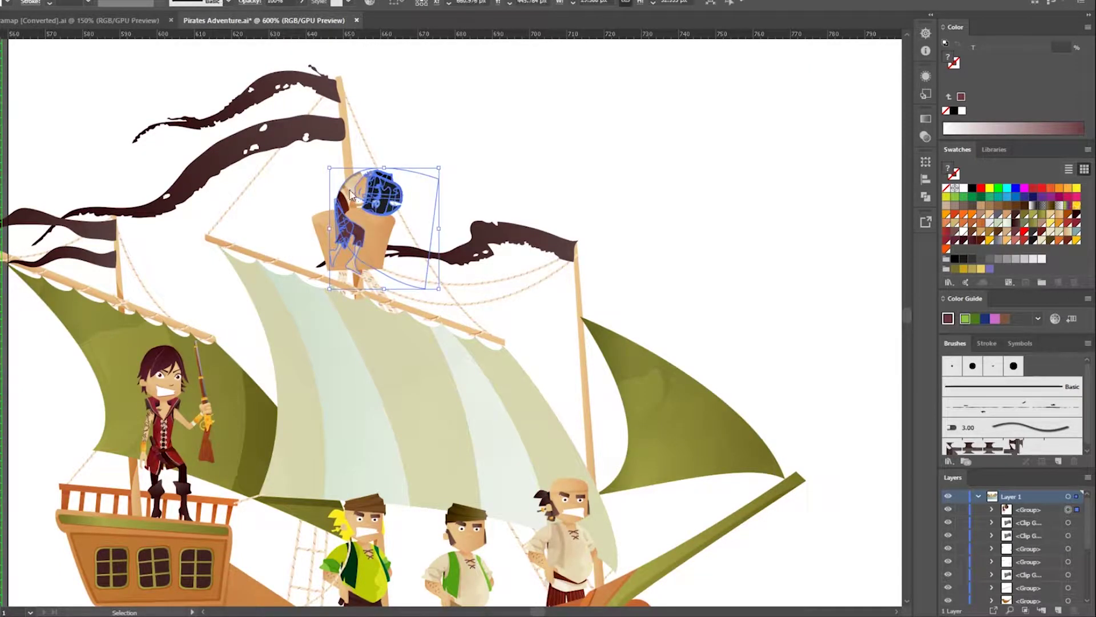
{"action": "key", "text": "ctrl+shift+["}
{"action": "left_click", "coordinate": [445, 144]}
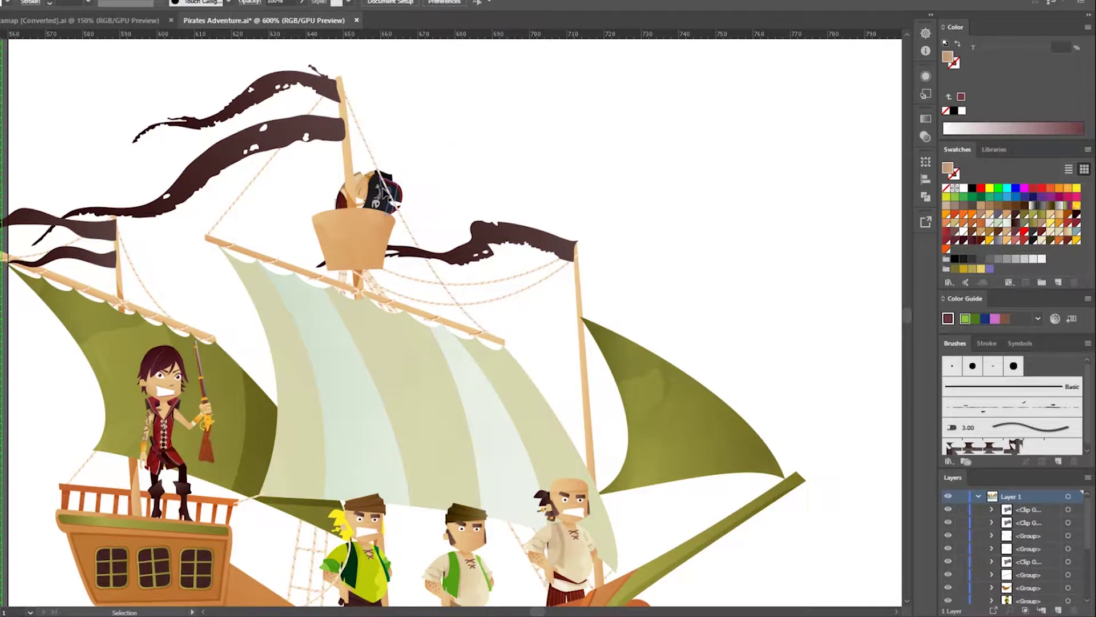
Isolate the ship's rigging group, cut the main mast out of it, and paste the mast at the back, behind the sleeping pirate
{"action": "double_click", "coordinate": [355, 191]}
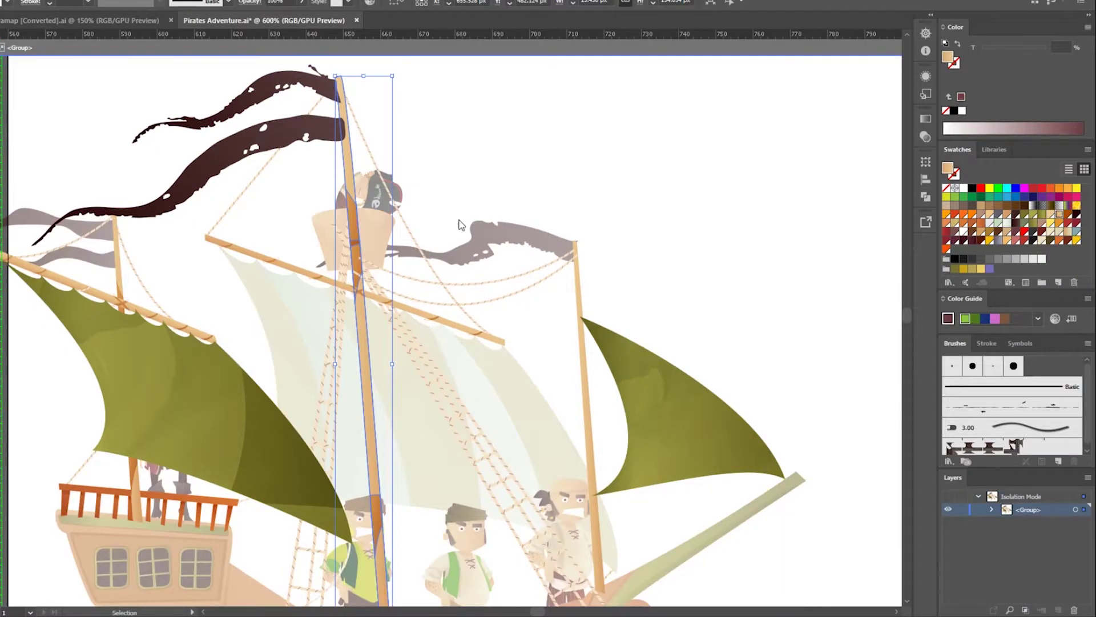
{"action": "key", "text": "ctrl+x"}
{"action": "key", "text": "Escape"}
{"action": "key", "text": "ctrl+b"}
{"action": "left_click", "coordinate": [545, 160]}
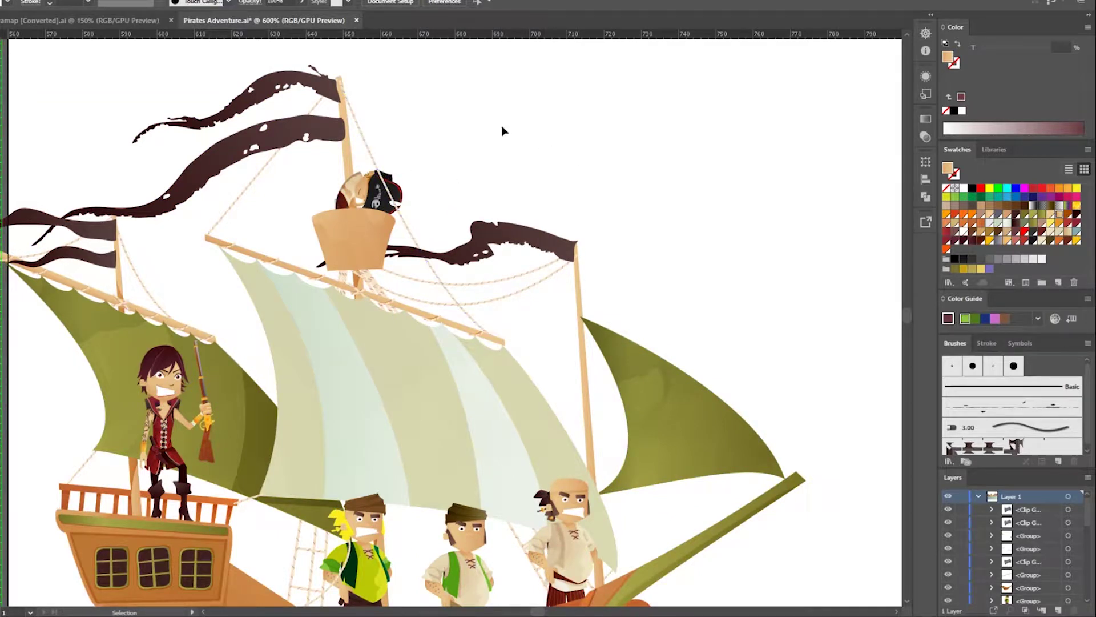
{"action": "scroll", "coordinate": [54, 306], "scroll_direction": "down", "scroll_amount": 1}
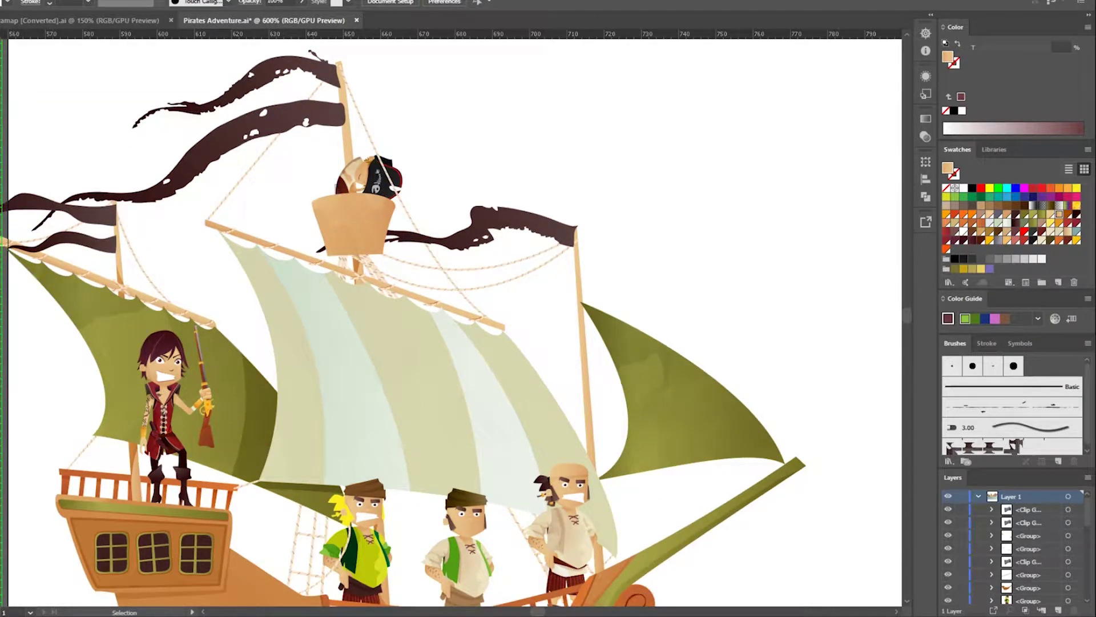
{"action": "key", "text": "ctrl+0"}
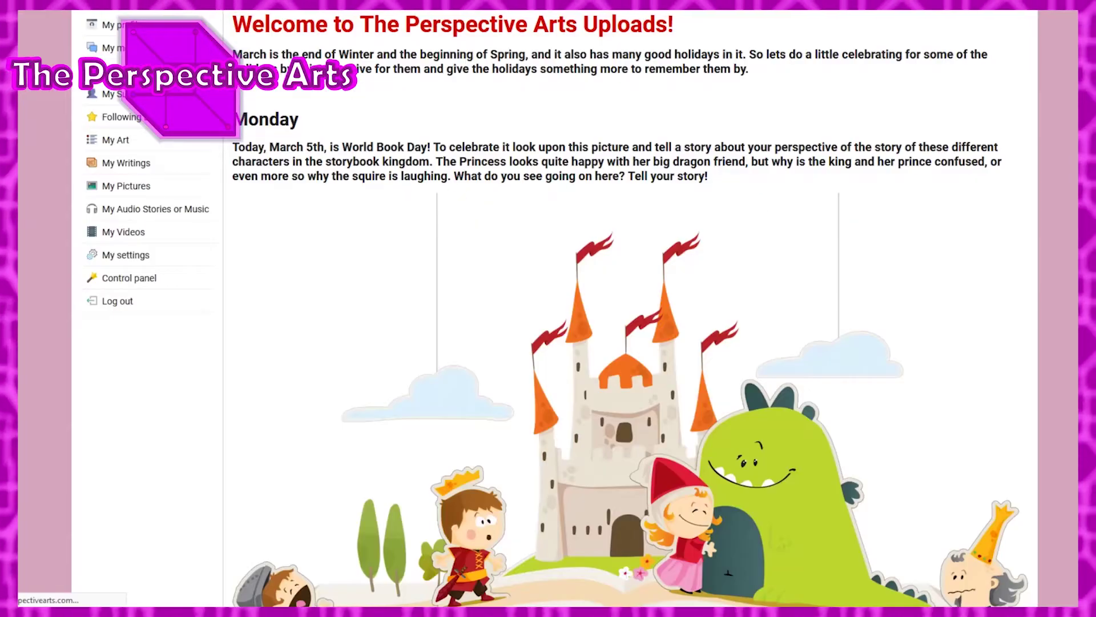
{"action": "scroll", "coordinate": [628, 343], "scroll_direction": "down", "scroll_amount": 1}
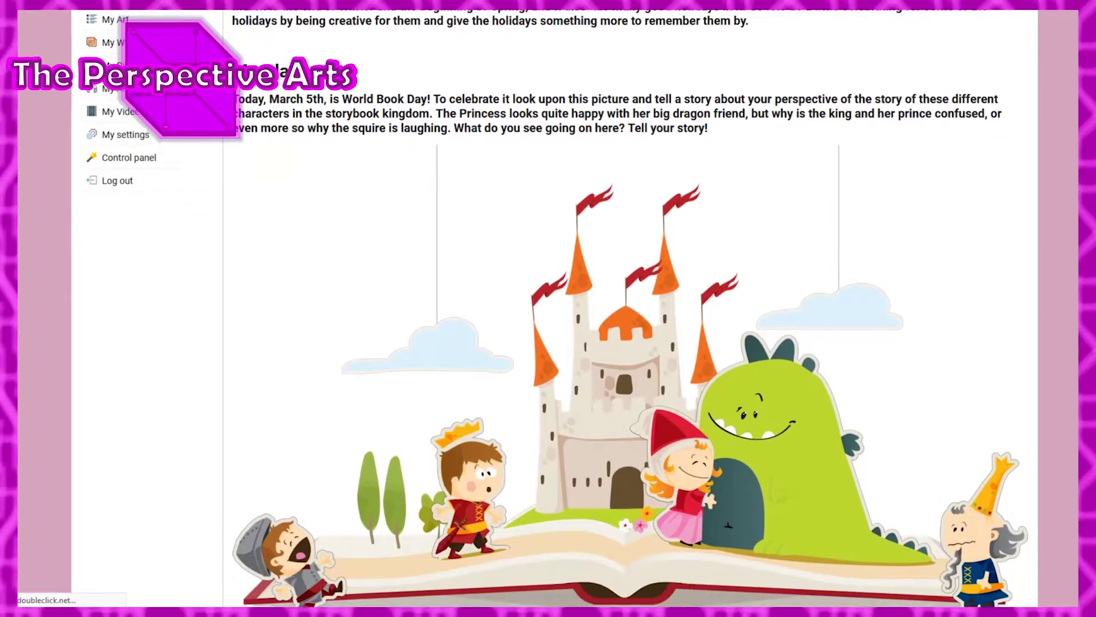
{"action": "scroll", "coordinate": [628, 314], "scroll_direction": "down", "scroll_amount": 10}
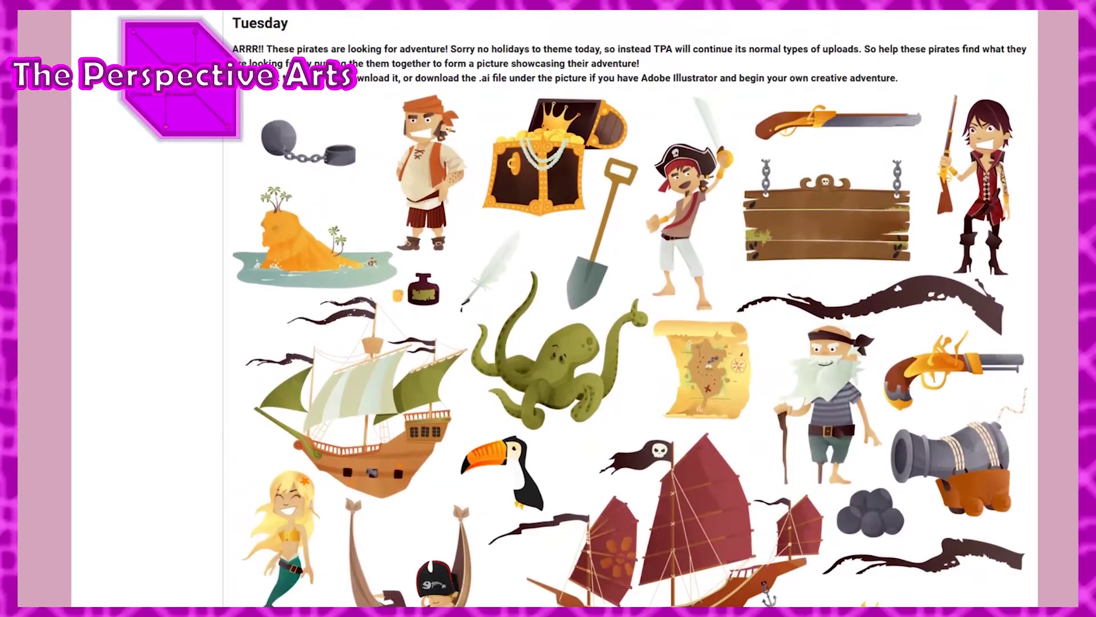
{"action": "scroll", "coordinate": [554, 308], "scroll_direction": "down", "scroll_amount": 5}
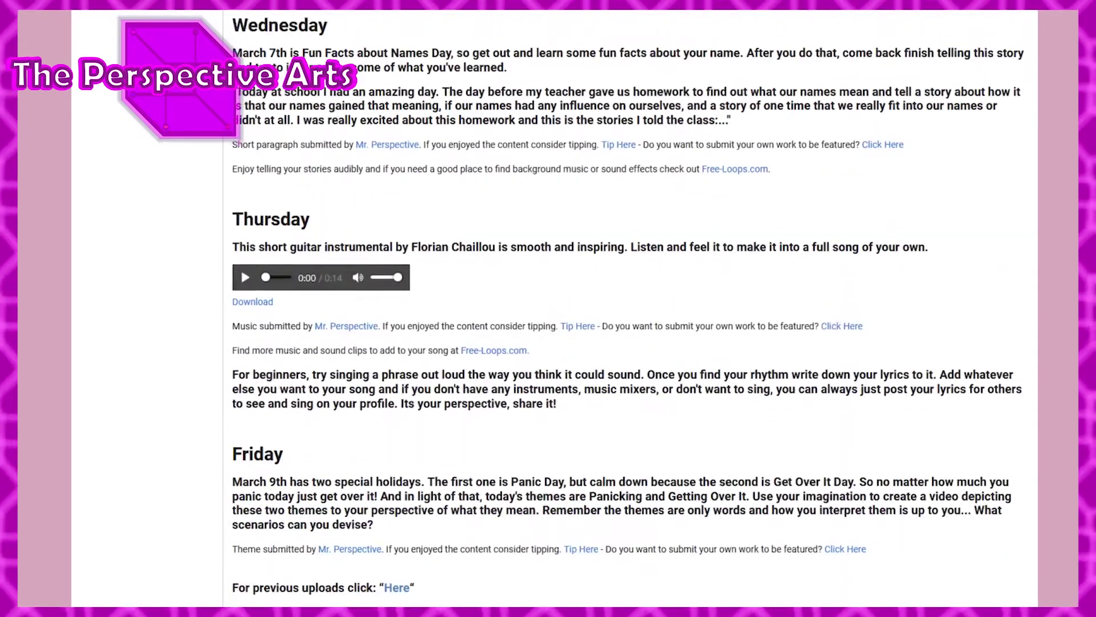
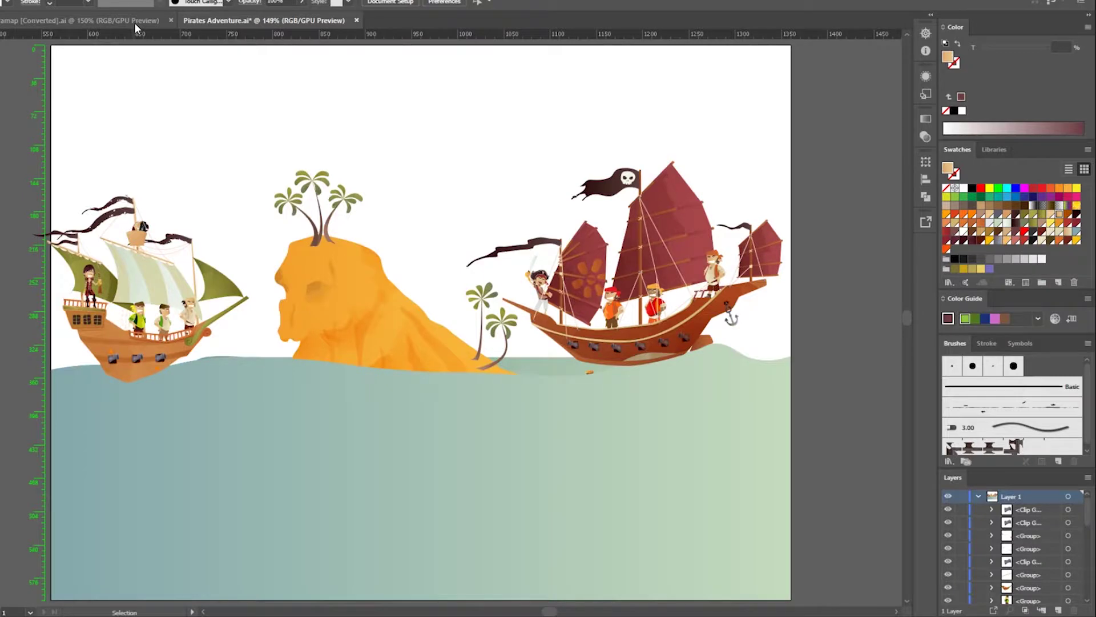
Copy the treasure chest from the pirate clip-art document and paste it into the Pirates Adventure document
{"action": "left_click", "coordinate": [135, 22]}
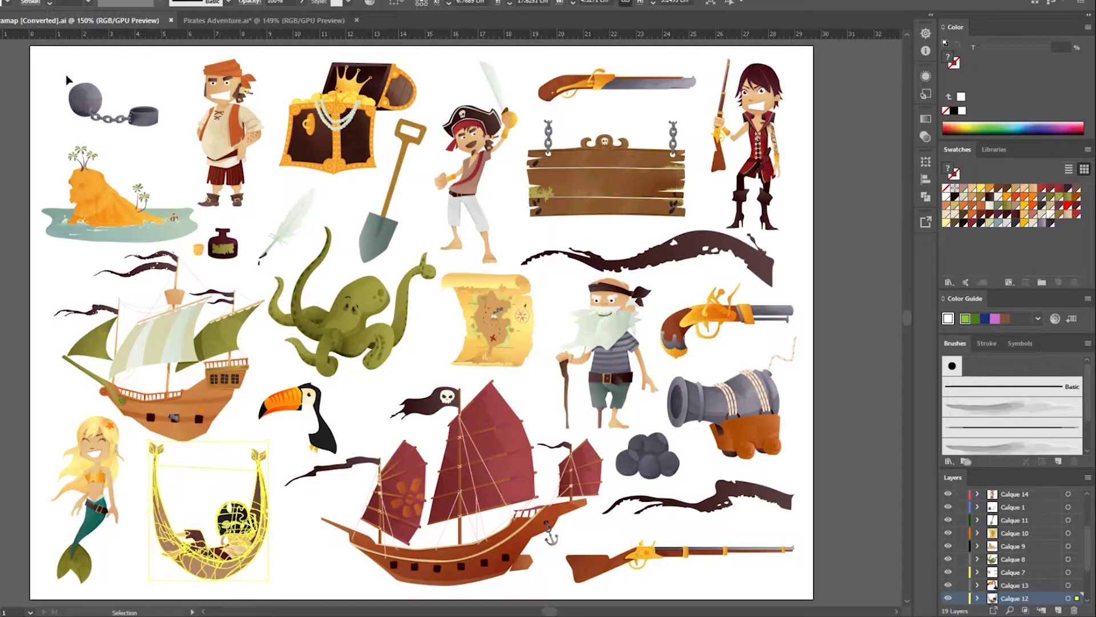
{"action": "left_click", "coordinate": [354, 122]}
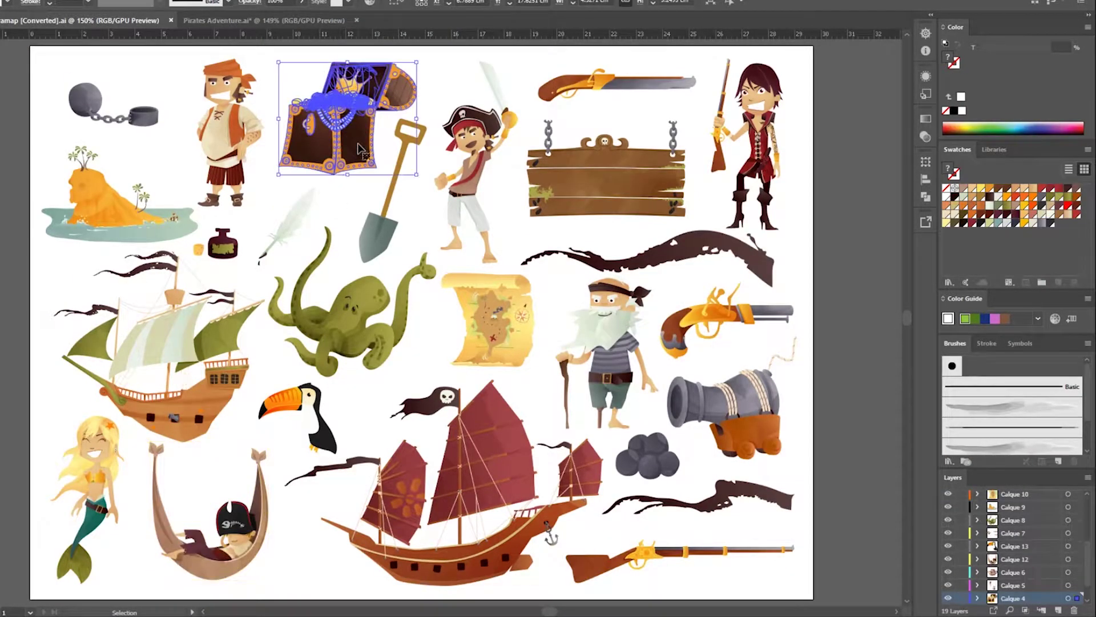
{"action": "key", "text": "a"}
{"action": "left_click", "coordinate": [263, 21]}
{"action": "key", "text": "v"}
{"action": "scroll", "coordinate": [454, 178], "scroll_direction": "up", "scroll_amount": 3}
{"action": "left_click", "coordinate": [310, 124]}
{"action": "key", "text": "ctrl+v"}
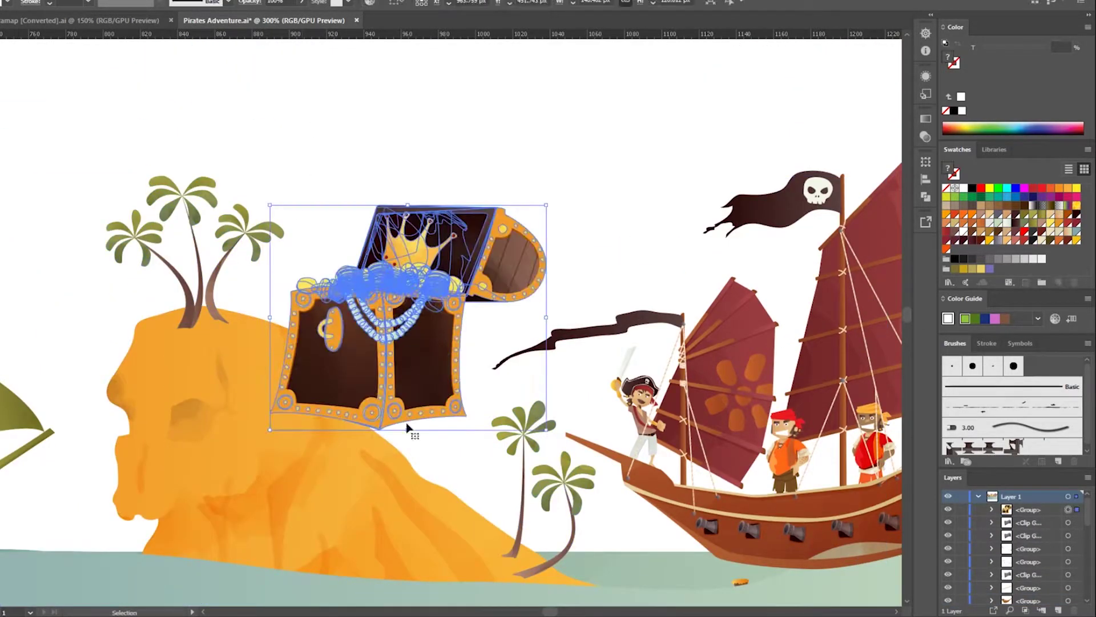
Try to scale down the pasted treasure chest and place it on the island
{"action": "scroll", "coordinate": [401, 399], "scroll_direction": "down", "scroll_amount": 3}
{"action": "left_click", "coordinate": [457, 338]}
{"action": "left_click_drag", "start_coordinate": [457, 337], "coordinate": [408, 279]}
{"action": "left_click_drag", "start_coordinate": [306, 251], "coordinate": [355, 311]}
{"action": "key", "text": "ctrl+shift+a"}
{"action": "scroll", "coordinate": [443, 497], "scroll_direction": "down", "scroll_amount": 1}
{"action": "key", "text": "ctrl+z"}
{"action": "key", "text": "ctrl+shift+z"}
{"action": "scroll", "coordinate": [545, 95], "scroll_direction": "up", "scroll_amount": 2}
{"action": "left_click", "coordinate": [534, 103]}
{"action": "key", "text": "ctrl+shift+a"}
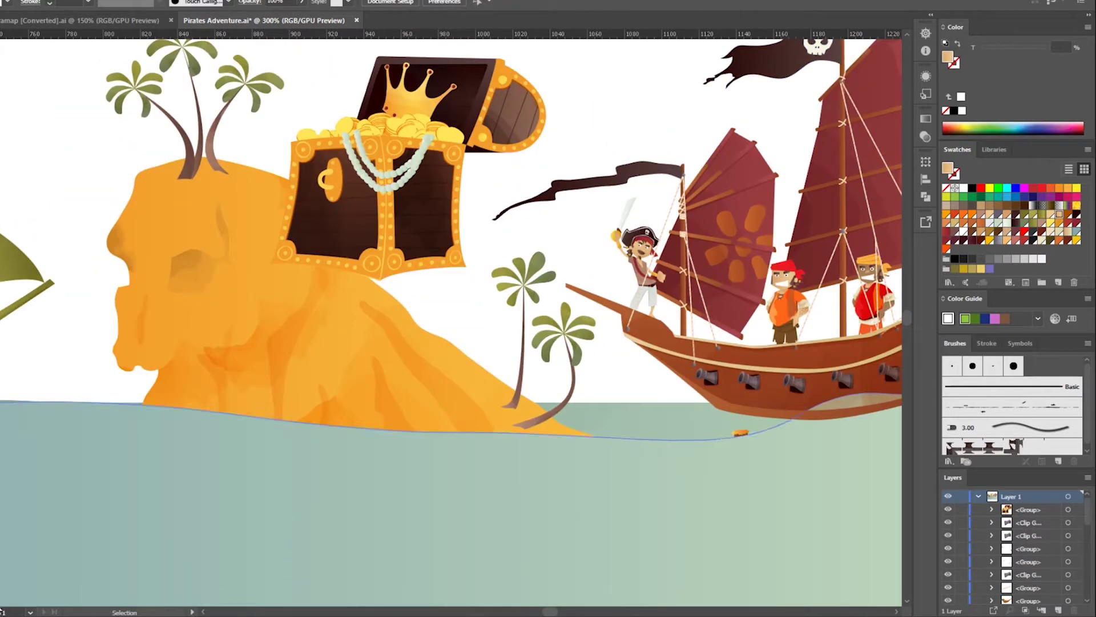
Send the gradient sea shape to the back, behind the island's own water, surf and wooden posts
{"action": "key", "text": "ctrl+0"}
{"action": "left_click", "coordinate": [362, 447]}
{"action": "left_click", "coordinate": [564, 421]}
{"action": "key", "text": "ctrl+shift+["}
{"action": "left_click", "coordinate": [793, 288]}
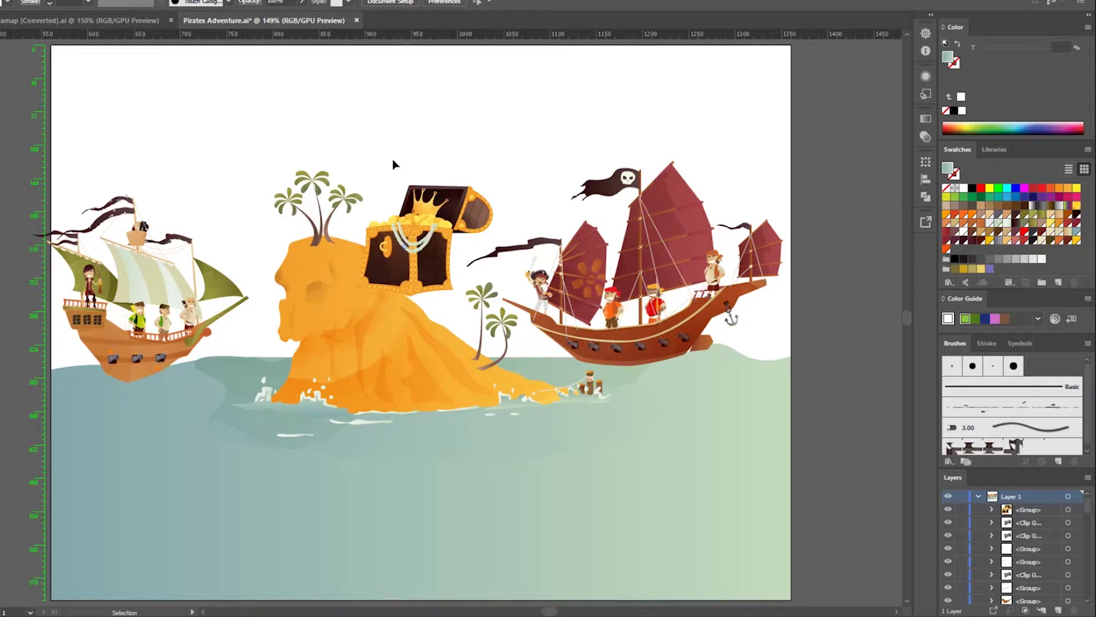
Shrink the treasure chest, place it on the island's shore, and add a horizontally mirrored copy to its left
{"action": "left_click", "coordinate": [431, 258]}
{"action": "scroll", "coordinate": [430, 345], "scroll_direction": "up", "scroll_amount": 3}
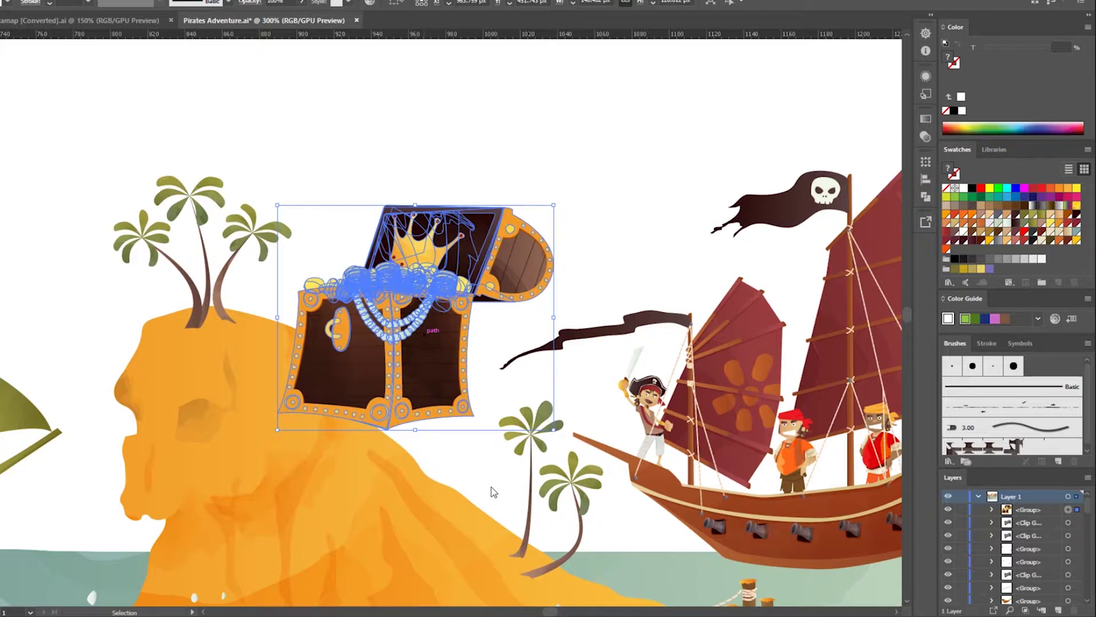
{"action": "left_click_drag", "start_coordinate": [553, 429], "coordinate": [453, 347]}
{"action": "left_click_drag", "start_coordinate": [415, 326], "coordinate": [365, 436]}
{"action": "scroll", "coordinate": [320, 319], "scroll_direction": "down", "scroll_amount": 3}
{"action": "key", "text": "a"}
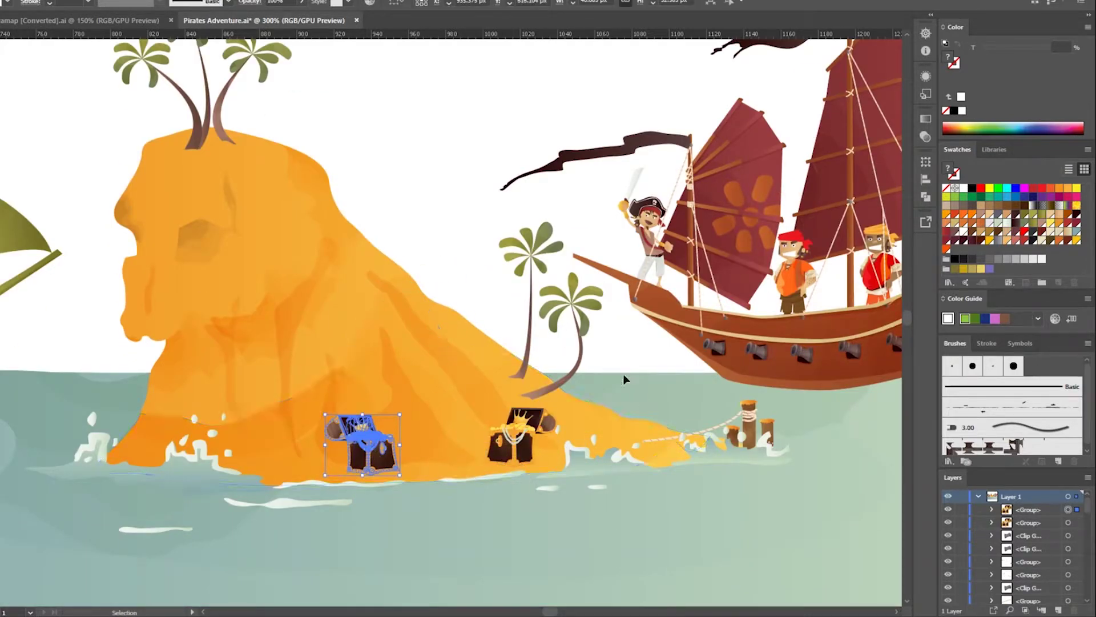
{"action": "key", "text": "v"}
{"action": "left_click", "coordinate": [642, 397]}
{"action": "left_click", "coordinate": [499, 175]}
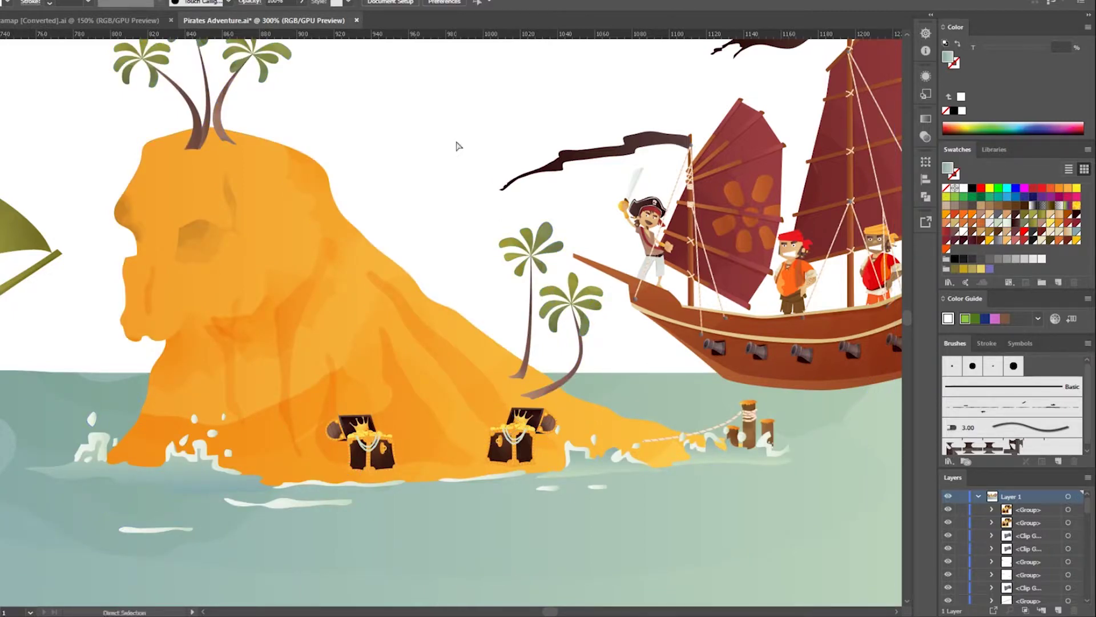
Paste a third small treasure chest and place it on top of the island beside the three palms
{"action": "key", "text": "ctrl+v"}
{"action": "left_click_drag", "start_coordinate": [410, 313], "coordinate": [285, 132]}
{"action": "left_click", "coordinate": [462, 103]}
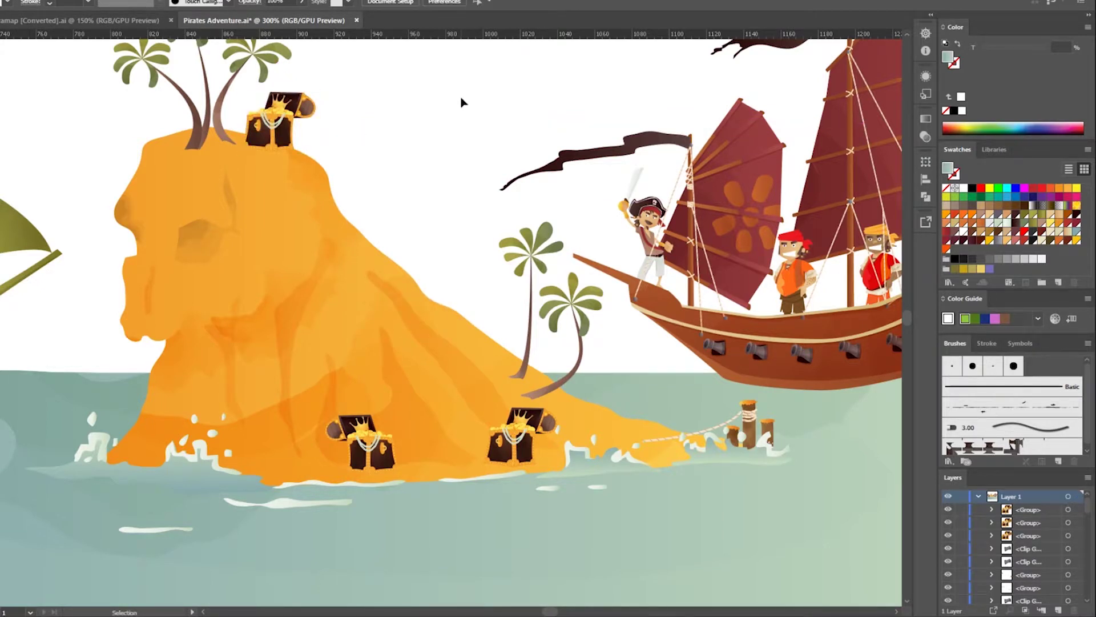
Copy the pirate sleeping in the hammock from the clip-art document and paste him into the Pirates Adventure document
{"action": "left_click", "coordinate": [94, 21]}
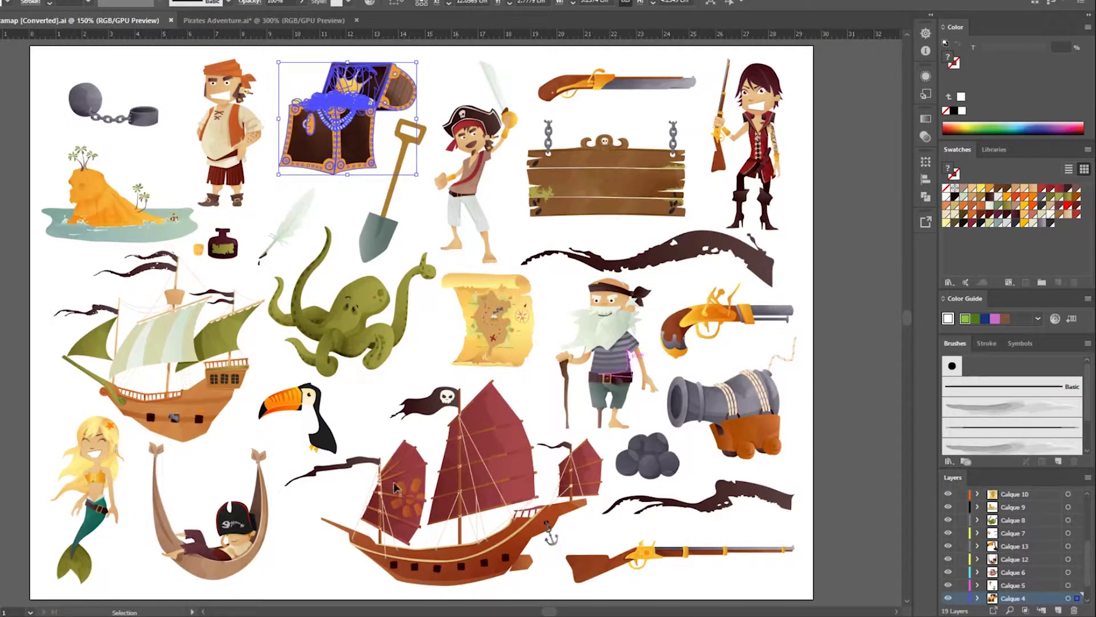
{"action": "left_click", "coordinate": [240, 553]}
{"action": "key", "text": "a"}
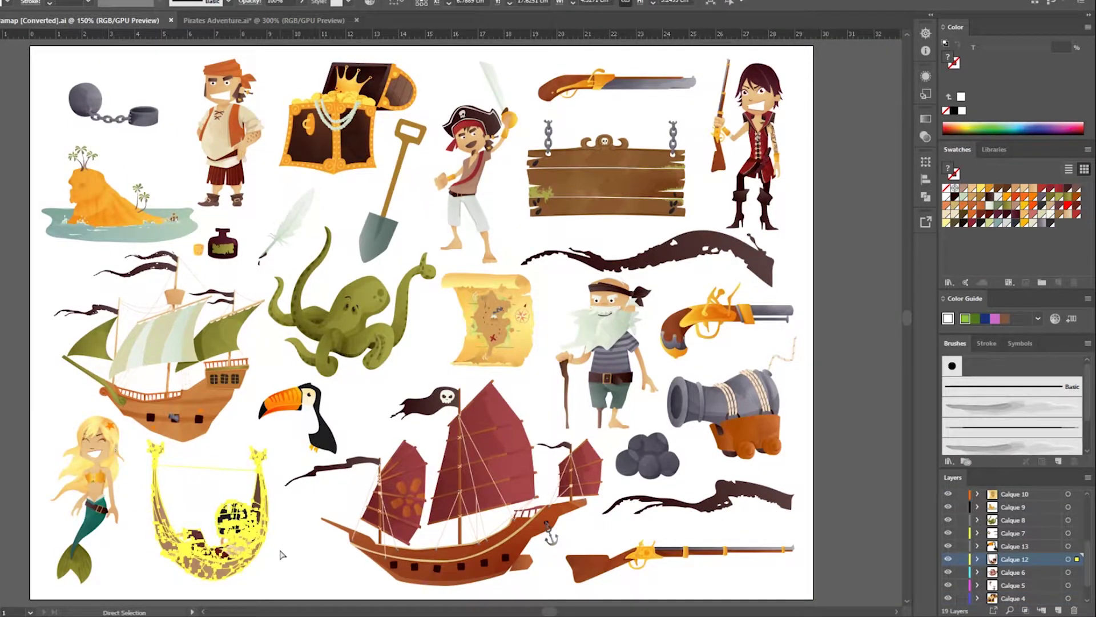
{"action": "left_click", "coordinate": [239, 20]}
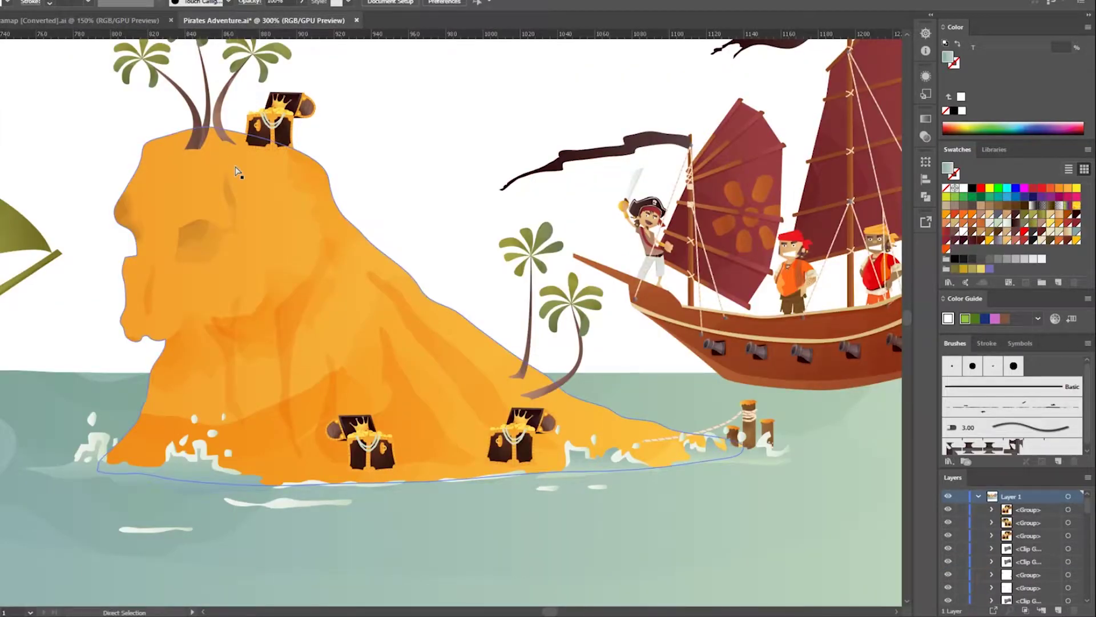
{"action": "key", "text": "ctrl+v"}
Shrink the hammock pirate and hang him between the palm trunks on top of the island
{"action": "key", "text": "v"}
{"action": "left_click_drag", "start_coordinate": [519, 450], "coordinate": [435, 350]}
{"action": "left_click_drag", "start_coordinate": [410, 343], "coordinate": [211, 131]}
{"action": "scroll", "coordinate": [211, 134], "scroll_direction": "up", "scroll_amount": 3}
{"action": "left_click_drag", "start_coordinate": [210, 245], "coordinate": [216, 249]}
{"action": "left_click_drag", "start_coordinate": [239, 199], "coordinate": [218, 221]}
{"action": "left_click", "coordinate": [313, 209]}
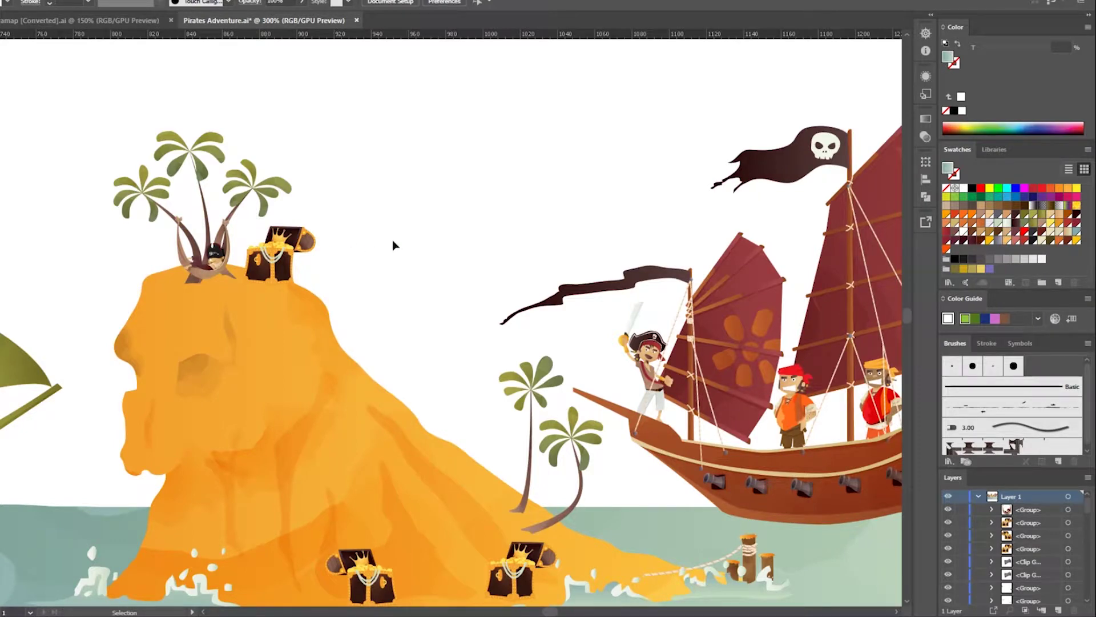
Copy the old white-bearded pirate from the clip-art document and paste him into the Pirates Adventure document
{"action": "scroll", "coordinate": [314, 254], "scroll_direction": "down", "scroll_amount": 3}
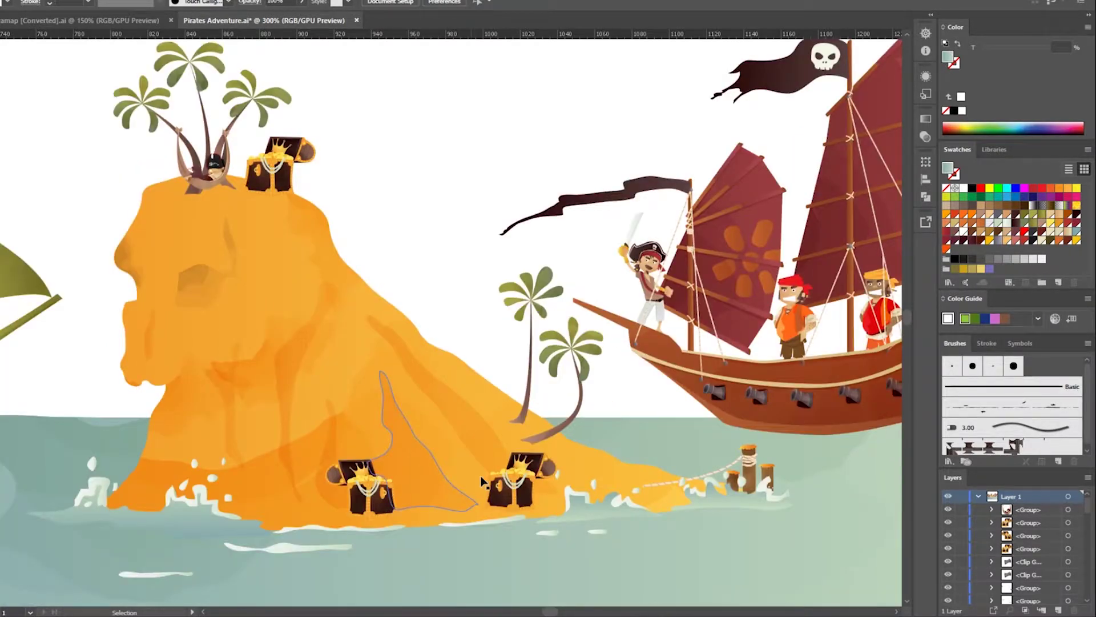
{"action": "left_click", "coordinate": [261, 205]}
{"action": "left_click", "coordinate": [81, 22]}
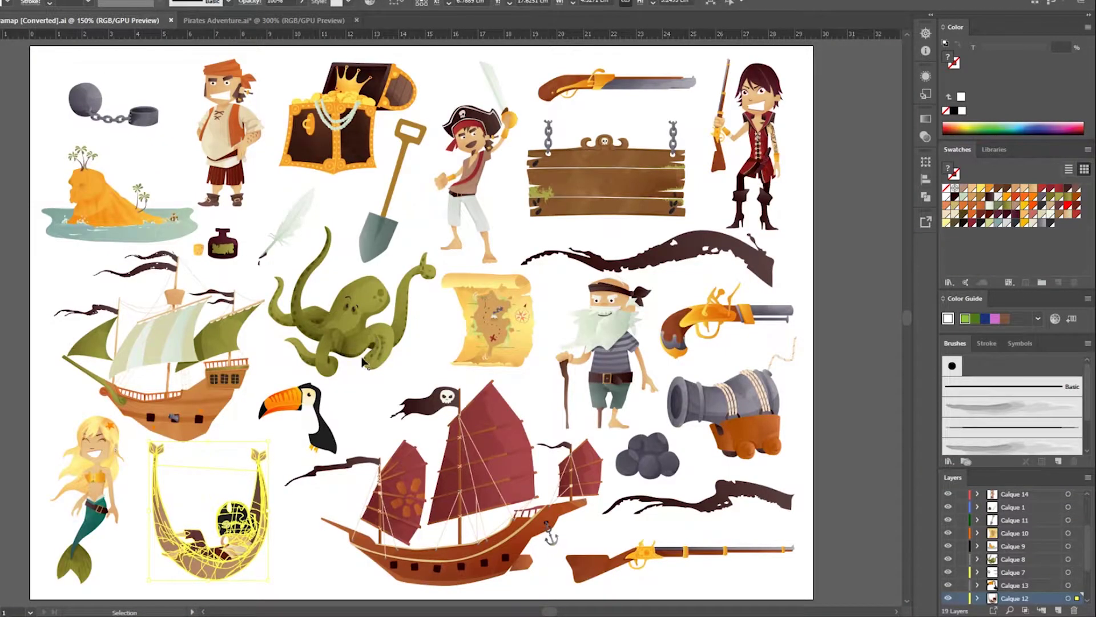
{"action": "left_click", "coordinate": [620, 379]}
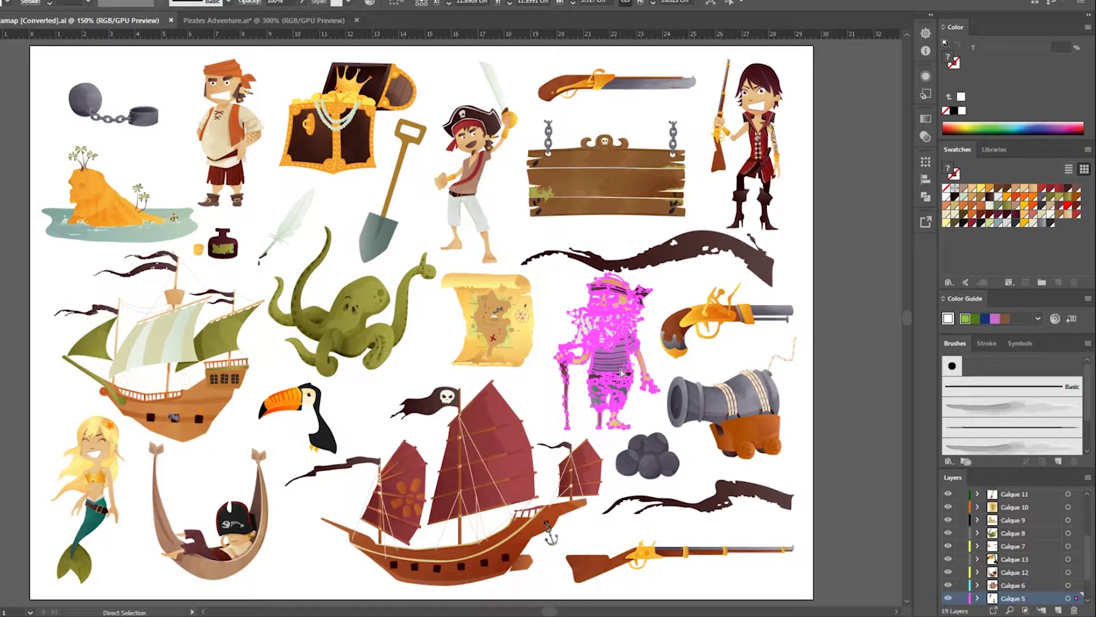
{"action": "key", "text": "a"}
{"action": "left_click", "coordinate": [311, 20]}
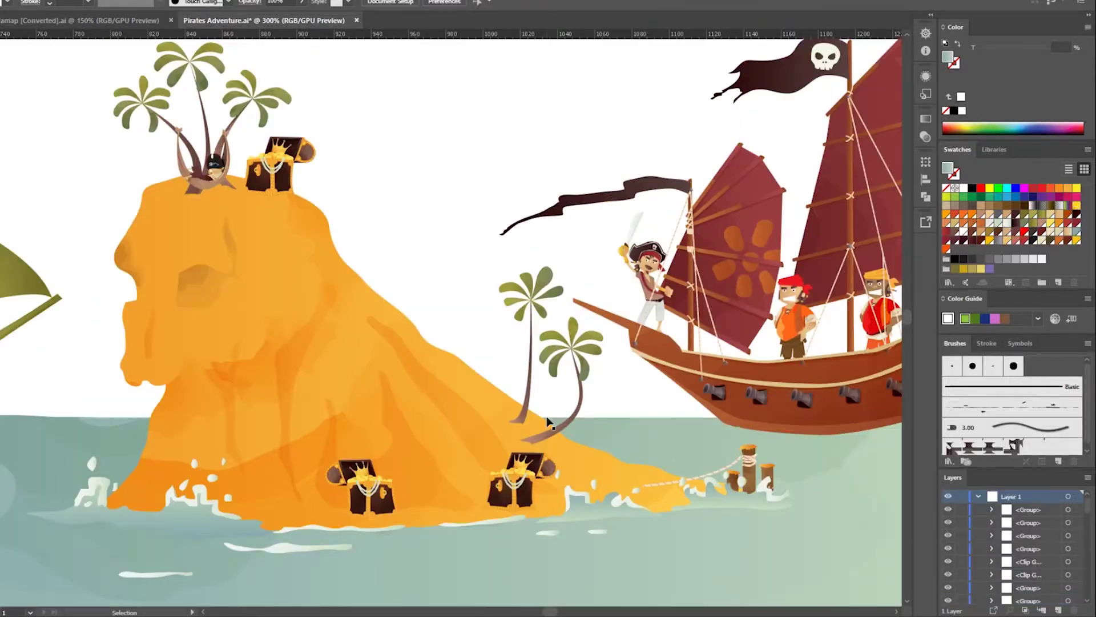
{"action": "key", "text": "ctrl+v"}
Shrink the old bearded pirate and stand him on the shore between the two treasure chests
{"action": "left_click_drag", "start_coordinate": [522, 473], "coordinate": [447, 360]}
{"action": "left_click_drag", "start_coordinate": [424, 317], "coordinate": [444, 470]}
{"action": "key", "text": "ctrl+shift+a"}
{"action": "key", "text": "ctrl+shift+a"}
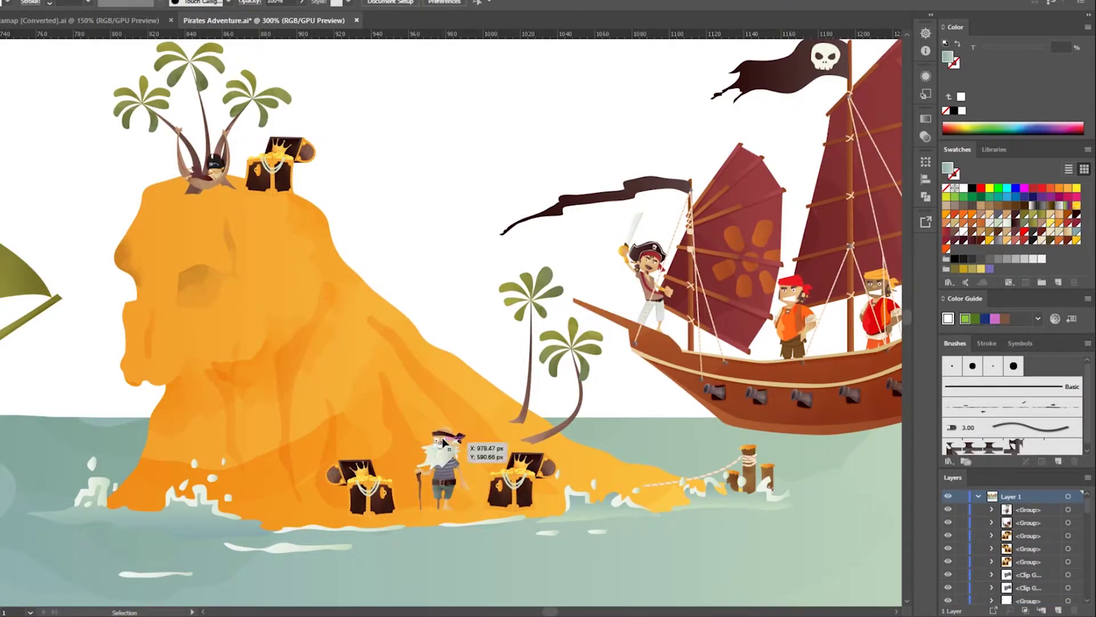
Copy the mermaid from the clip-art document and paste her into the Pirates Adventure document
{"action": "scroll", "coordinate": [427, 521], "scroll_direction": "down", "scroll_amount": 5}
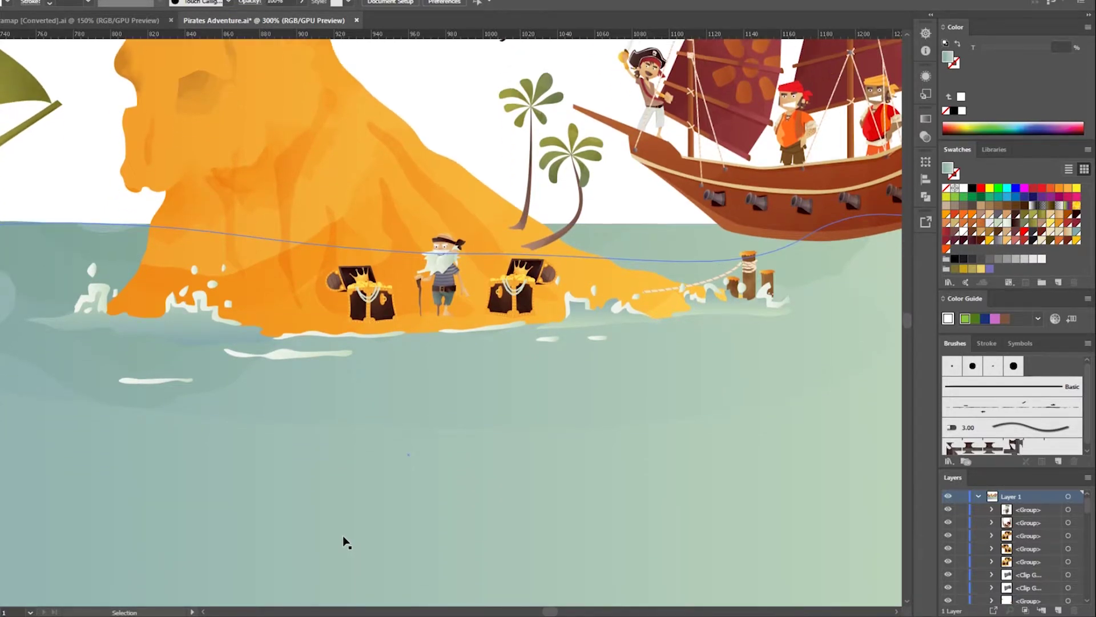
{"action": "left_click", "coordinate": [127, 20]}
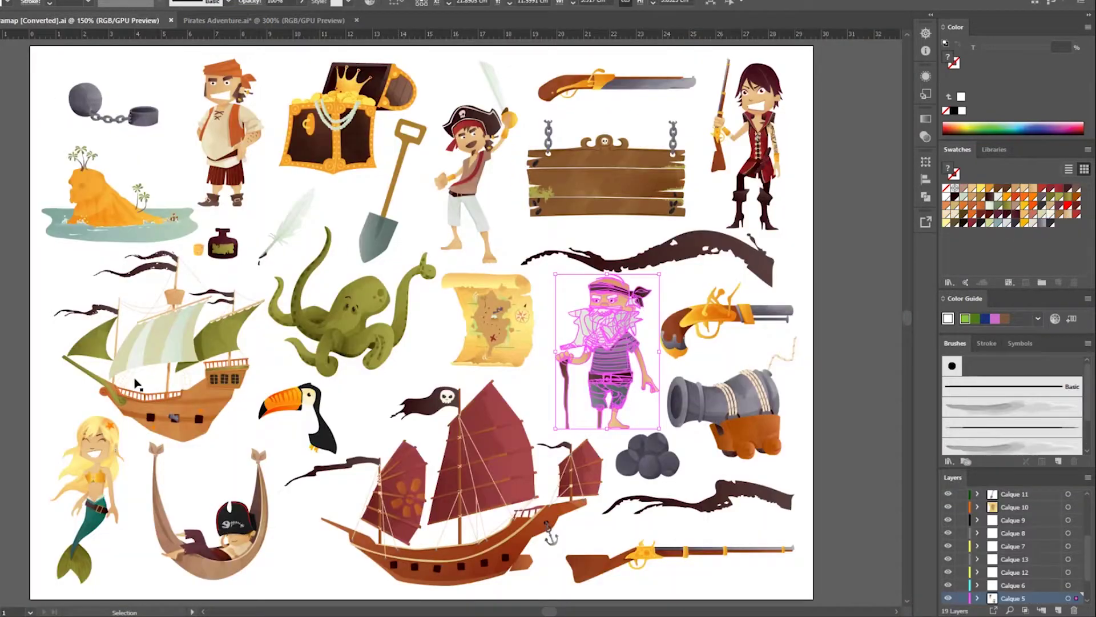
{"action": "left_click", "coordinate": [98, 471]}
{"action": "key", "text": "ctrl+c"}
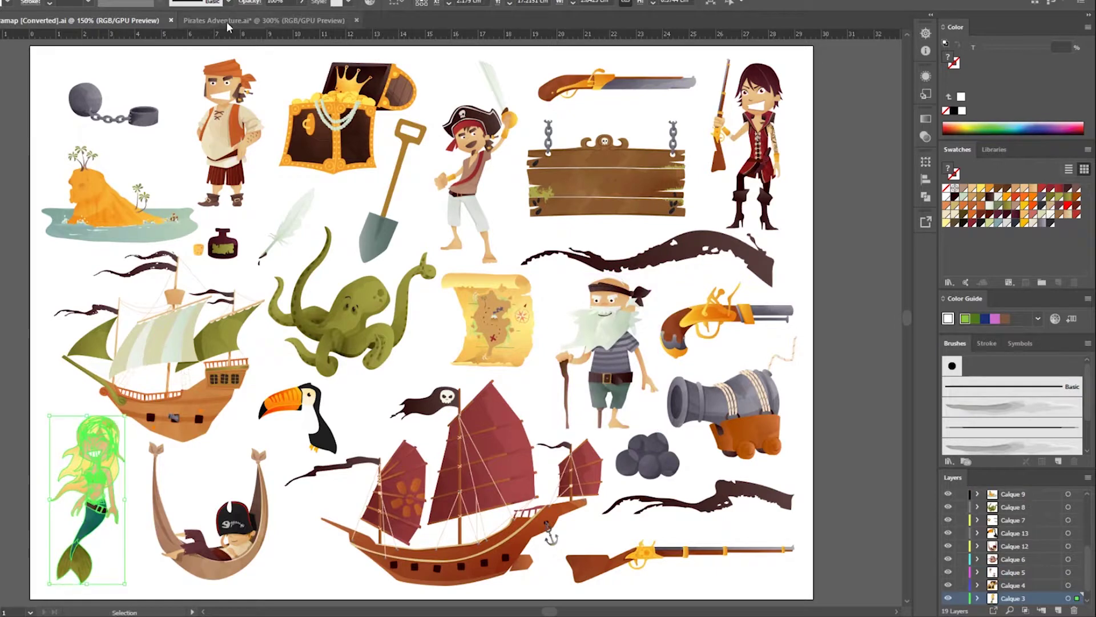
{"action": "left_click", "coordinate": [223, 21]}
{"action": "key", "text": "ctrl+v"}
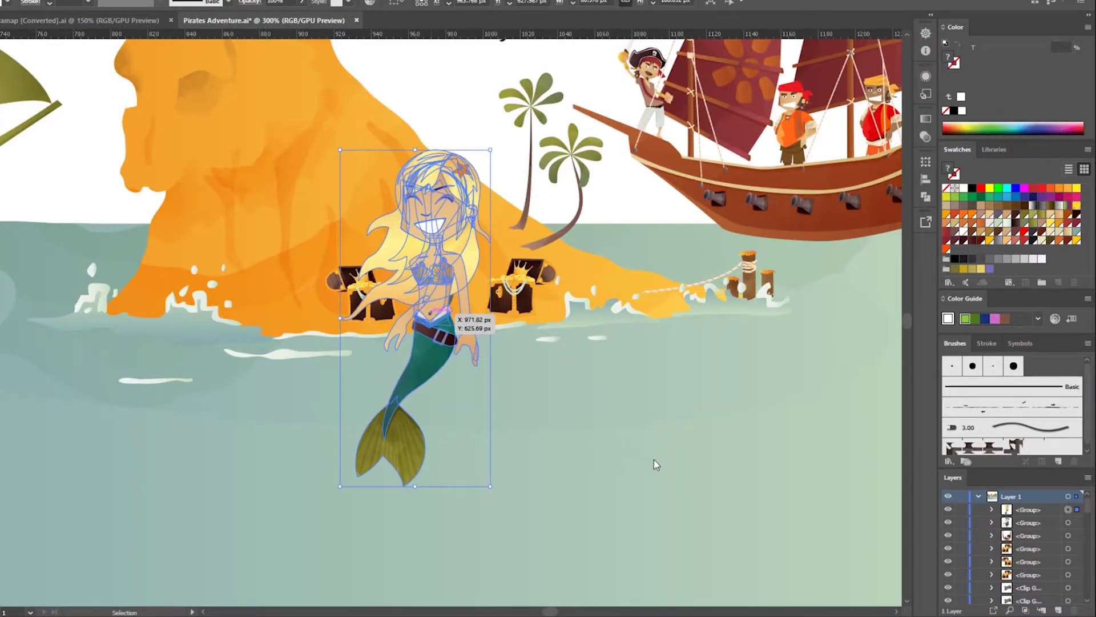
Shrink the mermaid and duplicate her into three along the shoreline by the chests, with the two left ones mirrored
{"action": "left_click_drag", "start_coordinate": [490, 486], "coordinate": [435, 363]}
{"action": "left_click_drag", "start_coordinate": [418, 319], "coordinate": [353, 391]}
{"action": "left_click_drag", "start_coordinate": [348, 390], "coordinate": [321, 323]}
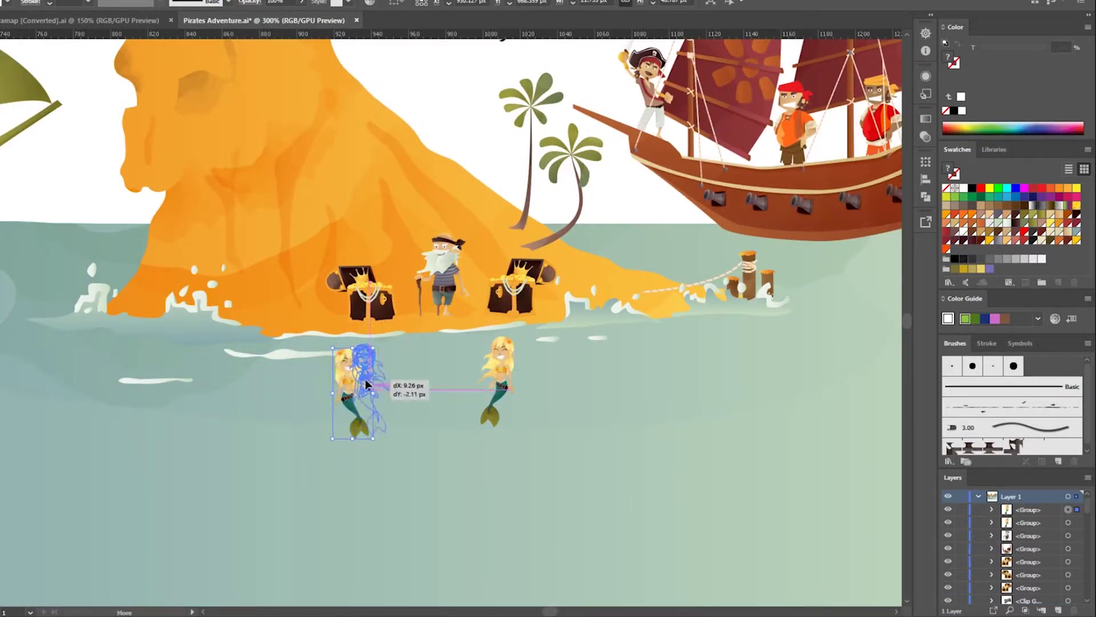
{"action": "left_click", "coordinate": [491, 382]}
{"action": "left_click_drag", "start_coordinate": [494, 386], "coordinate": [403, 321]}
{"action": "left_click", "coordinate": [431, 331]}
{"action": "right_click", "coordinate": [417, 328]}
{"action": "left_click", "coordinate": [623, 490]}
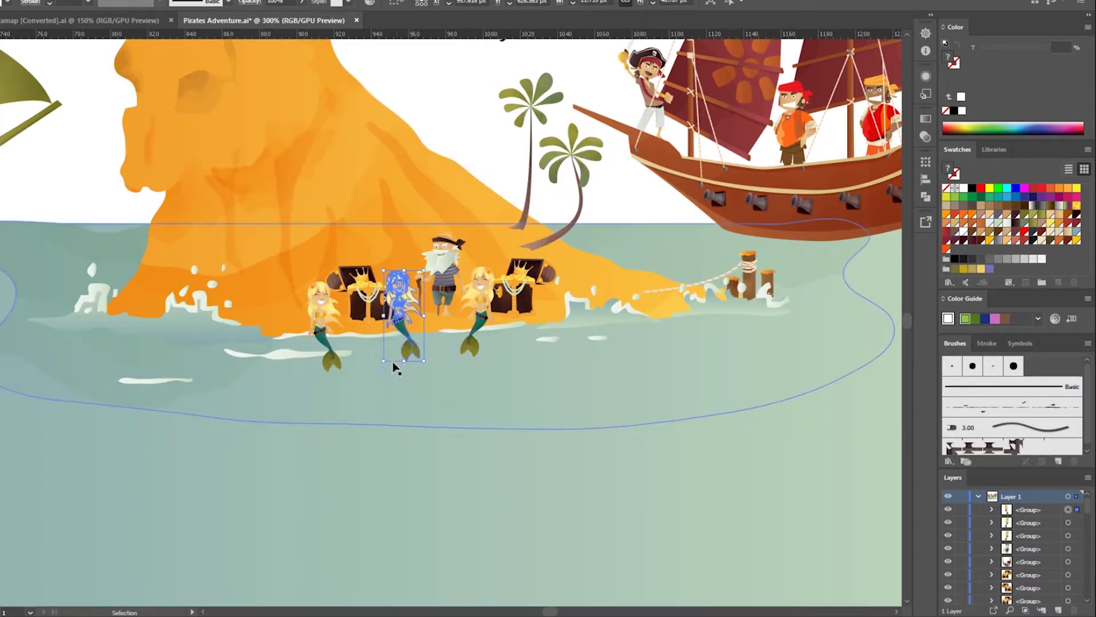
Select the left shore chest together with the middle mermaid and group them
{"action": "left_click", "coordinate": [399, 196]}
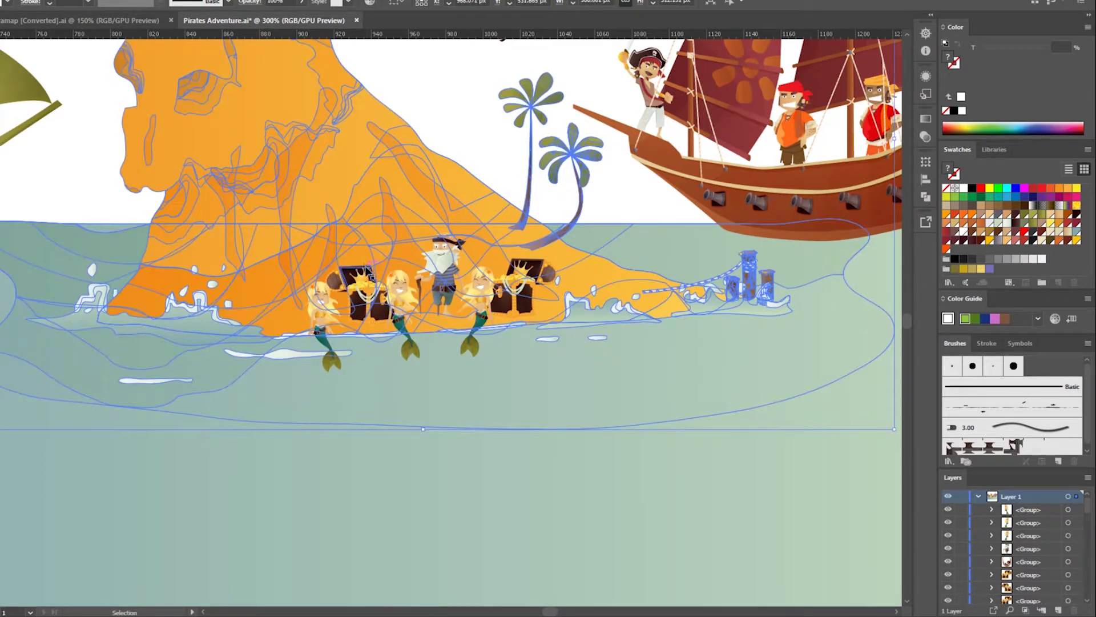
{"action": "left_click", "coordinate": [366, 283]}
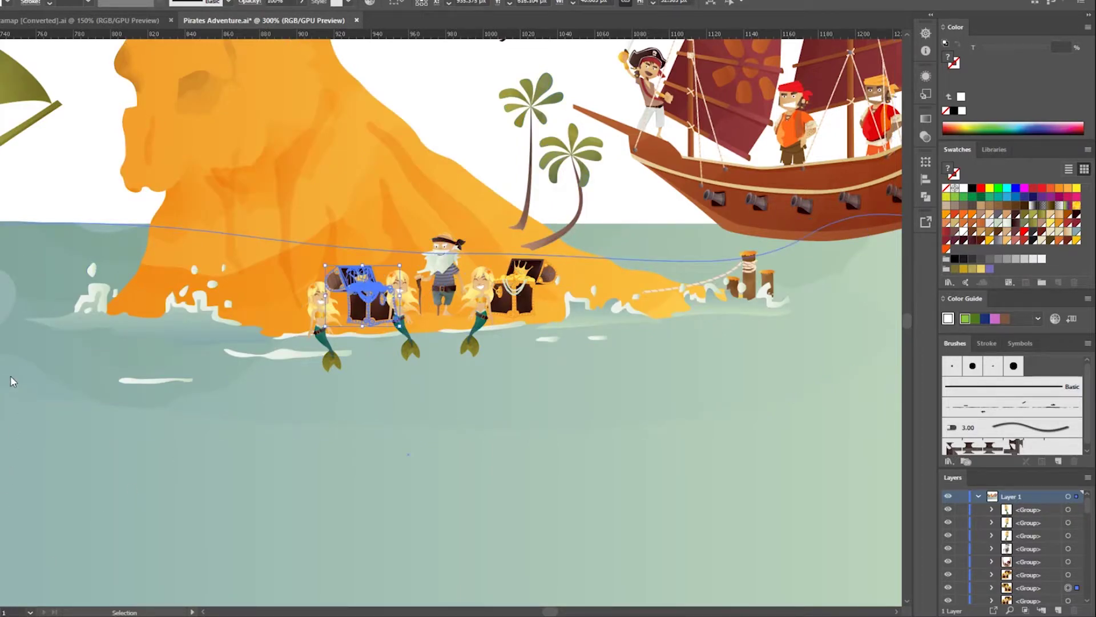
{"action": "key", "text": "ctrl+plus"}
{"action": "key", "text": "ctrl+plus"}
{"action": "left_click", "coordinate": [399, 180]}
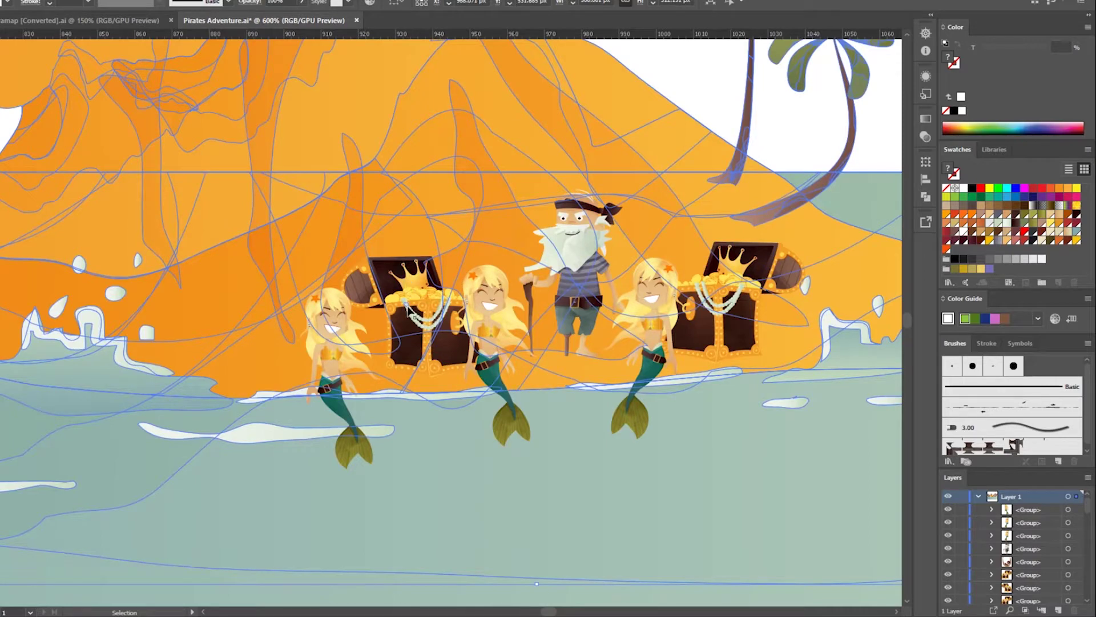
{"action": "left_click", "coordinate": [409, 311]}
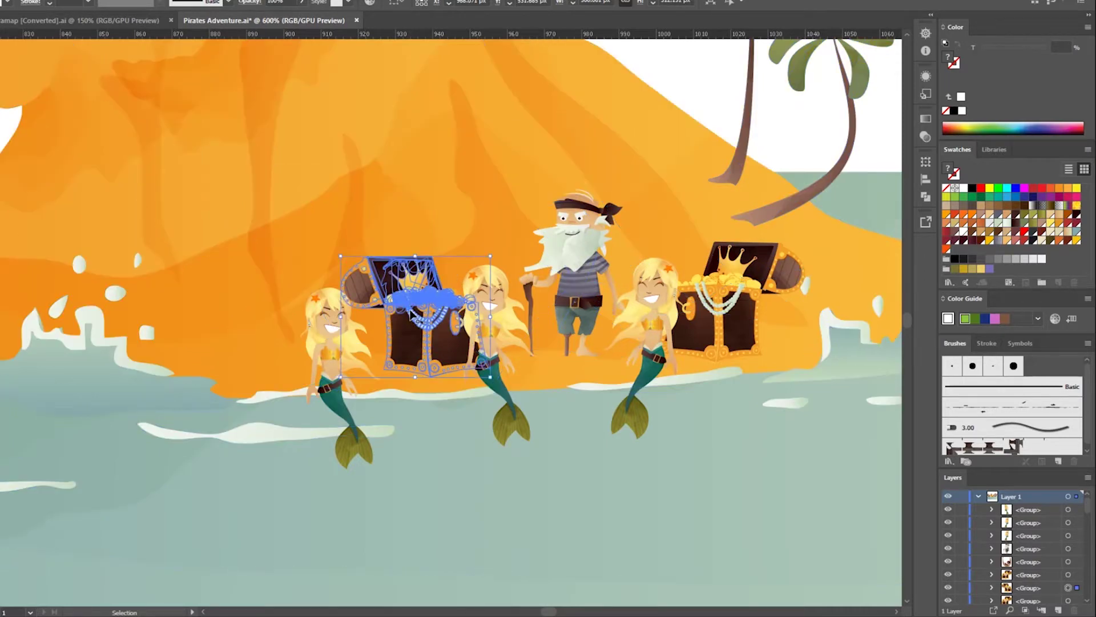
{"action": "left_click", "coordinate": [491, 340], "text": "shift"}
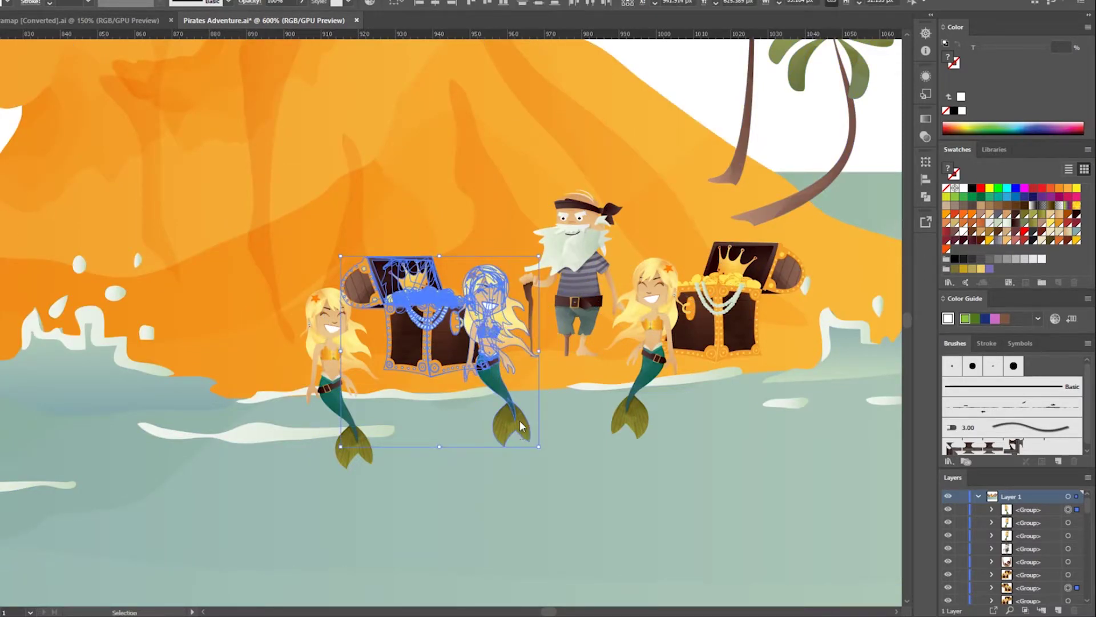
Isolate the chest inside the new group, move its crown onto the middle mermaid's head, and leave isolation mode
{"action": "double_click", "coordinate": [488, 354]}
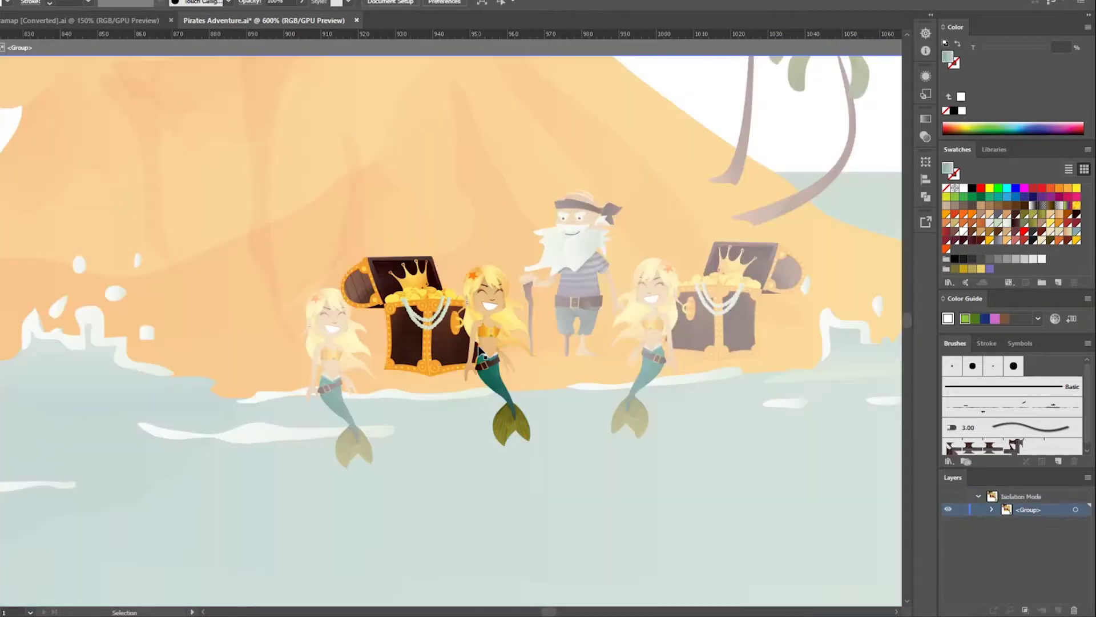
{"action": "left_click", "coordinate": [412, 278]}
{"action": "double_click", "coordinate": [413, 280]}
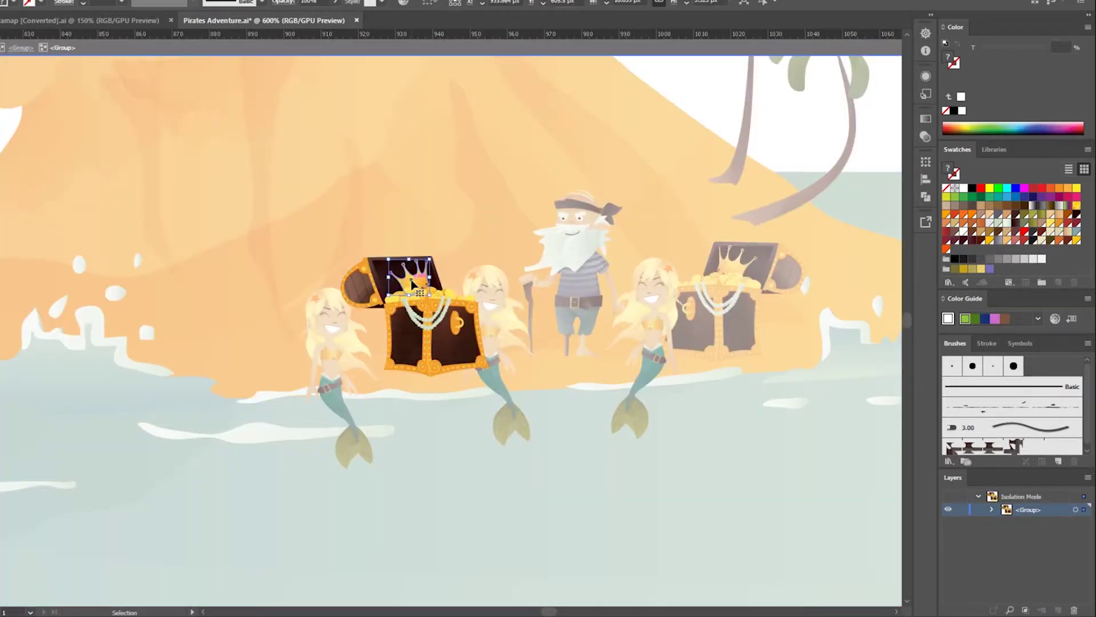
{"action": "left_click_drag", "start_coordinate": [412, 281], "coordinate": [473, 271]}
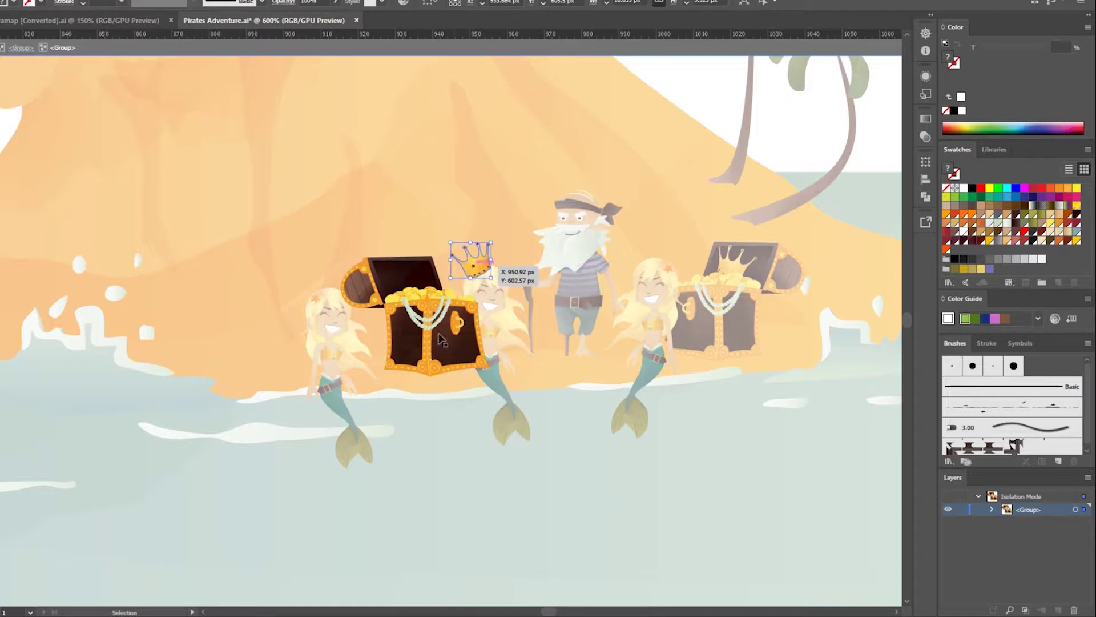
{"action": "double_click", "coordinate": [464, 469]}
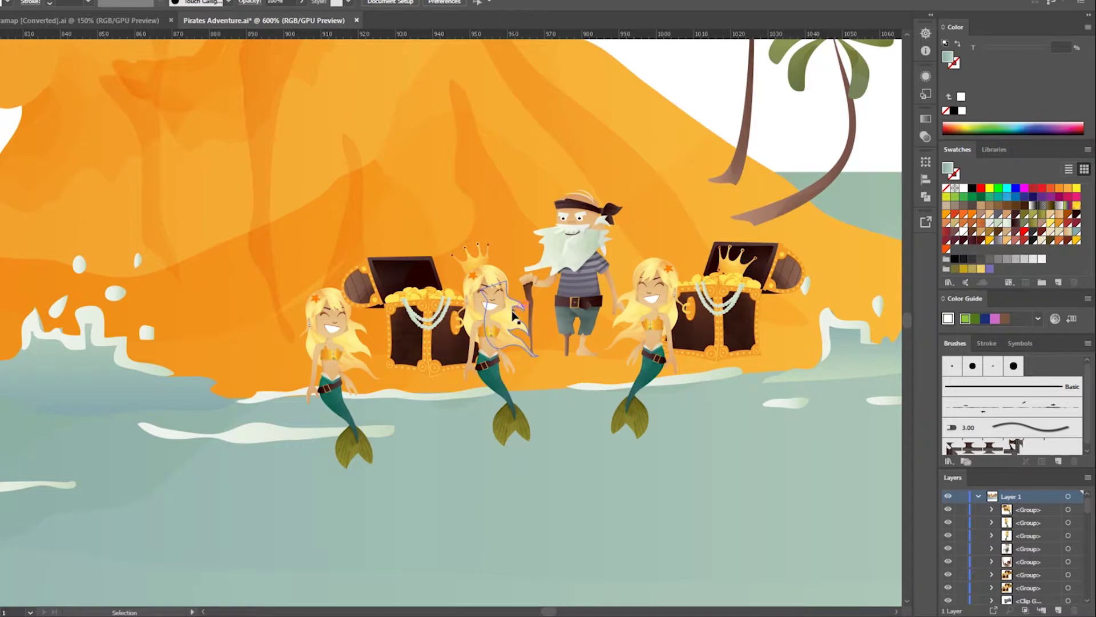
Recolour the right mermaid with black hair and a red top, and the middle mermaid with red hair and a cyan 00FFFF top
{"action": "double_click", "coordinate": [654, 274]}
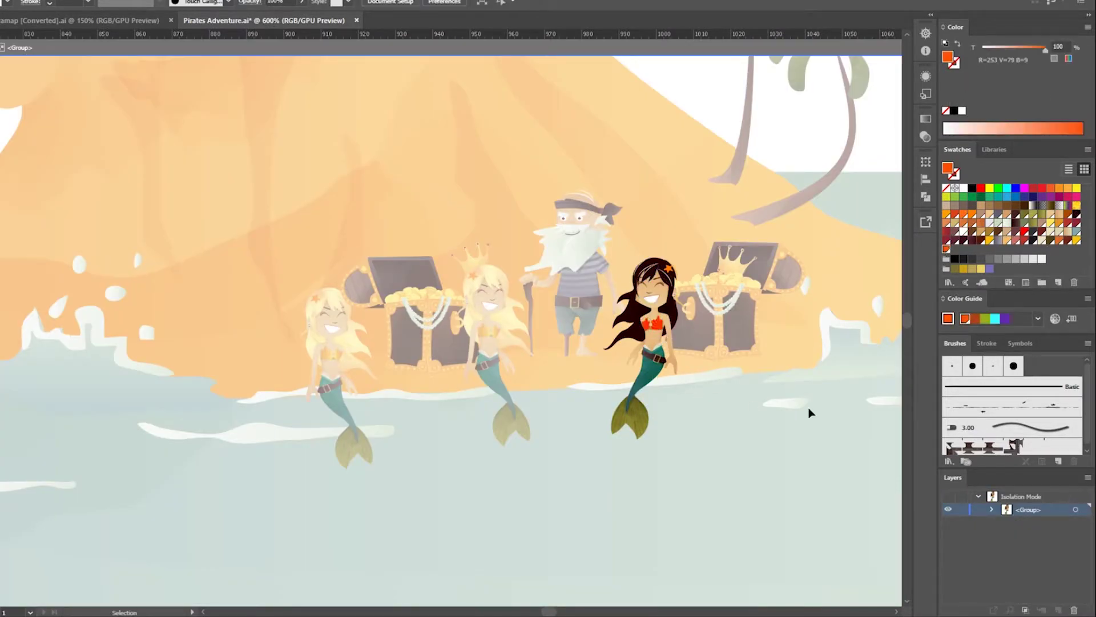
{"action": "double_click", "coordinate": [471, 284]}
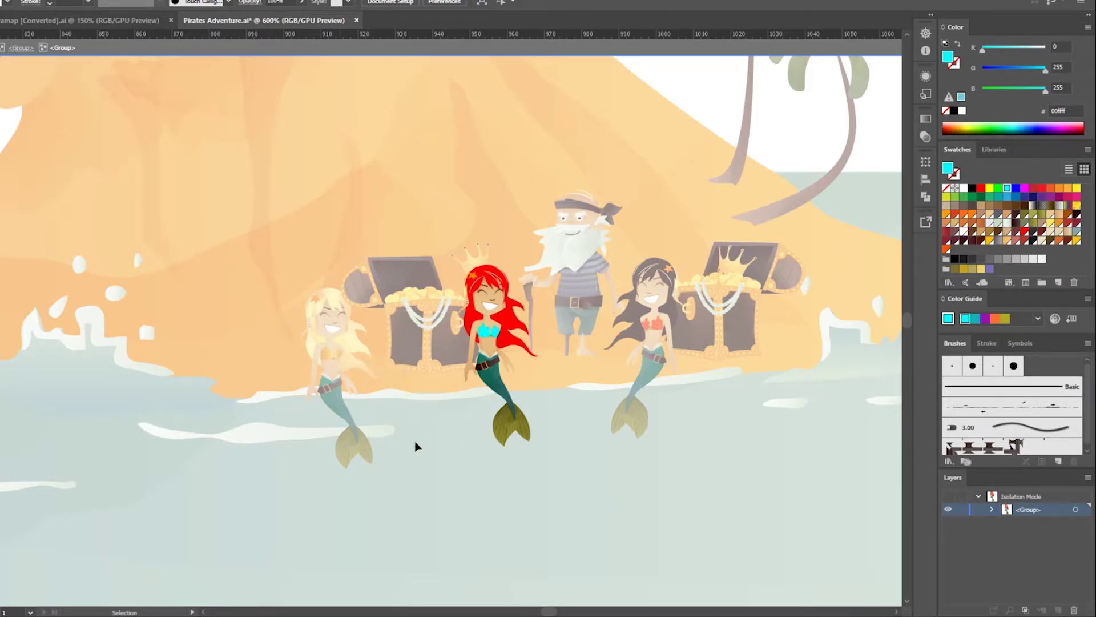
{"action": "double_click", "coordinate": [449, 484]}
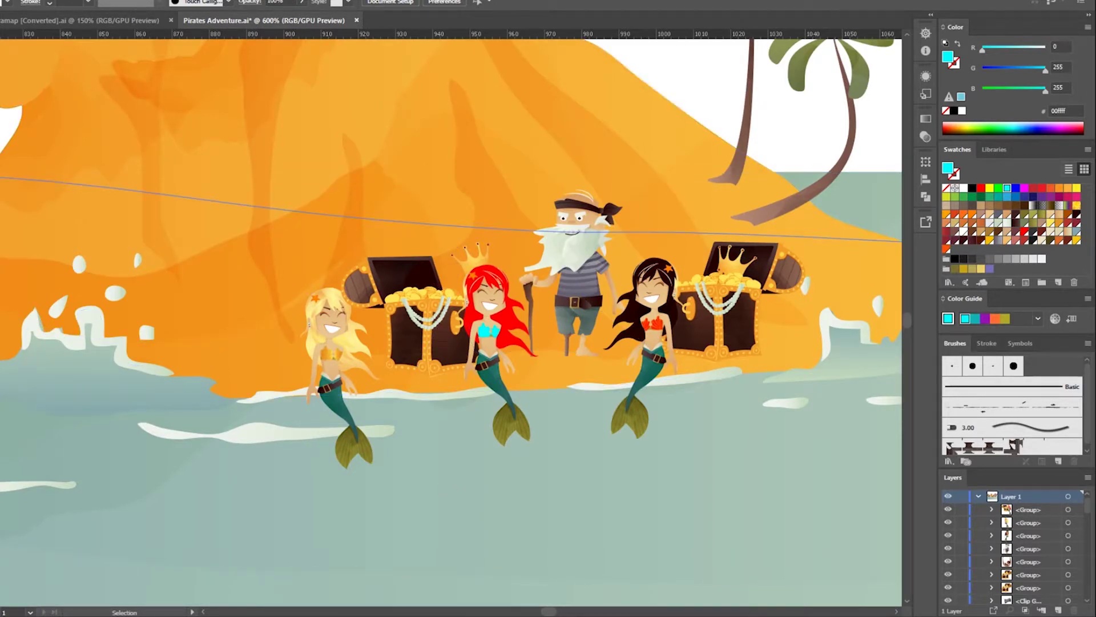
Copy the shovel from the clip-art file and return to the Pirates Adventure scene
{"action": "key", "text": "ctrl+0"}
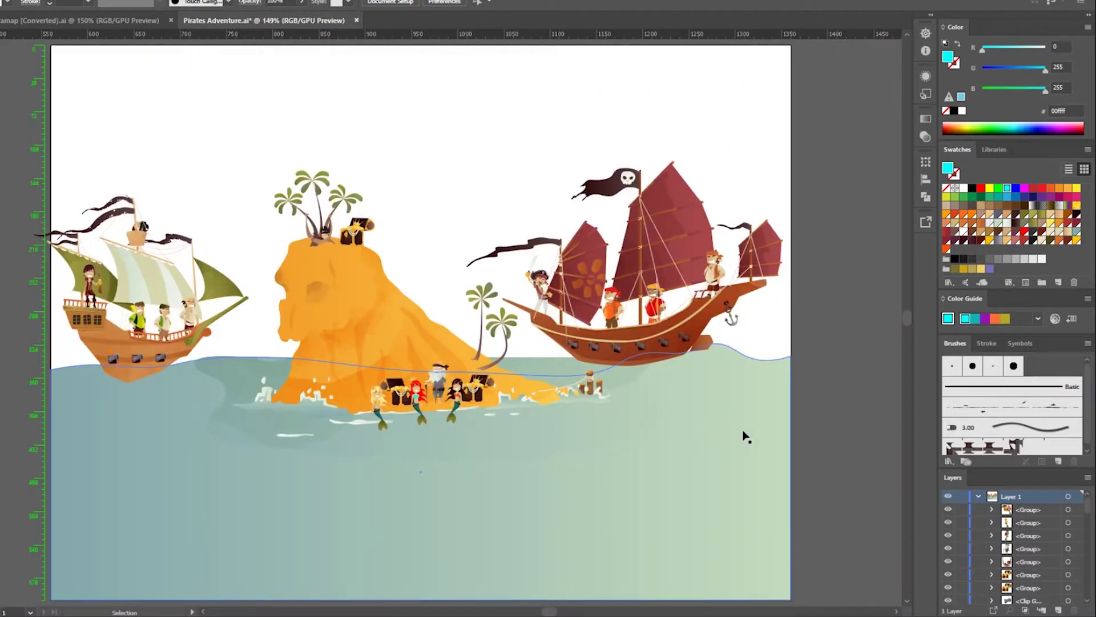
{"action": "key", "text": "ctrl+Tab"}
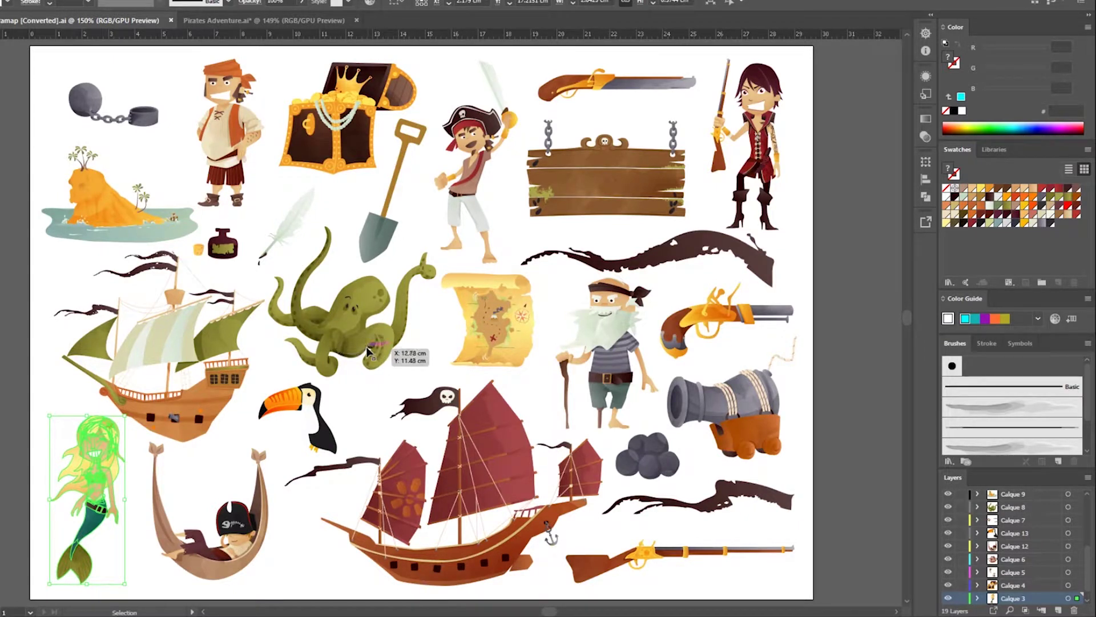
{"action": "left_click", "coordinate": [384, 240]}
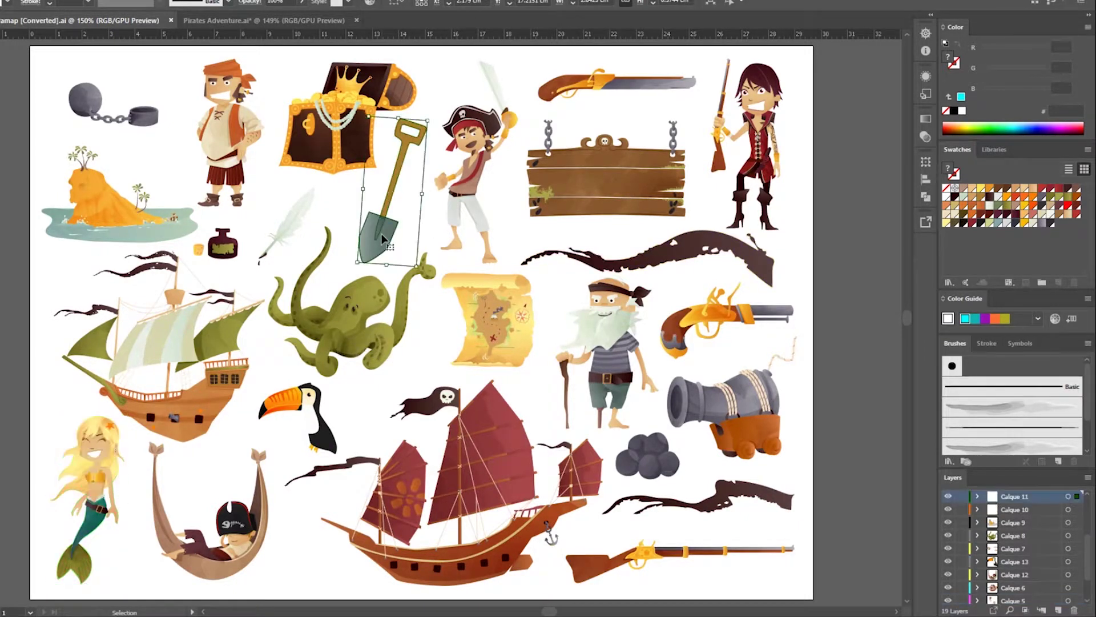
{"action": "key", "text": "a"}
{"action": "key", "text": "v"}
{"action": "key", "text": "ctrl+Tab"}
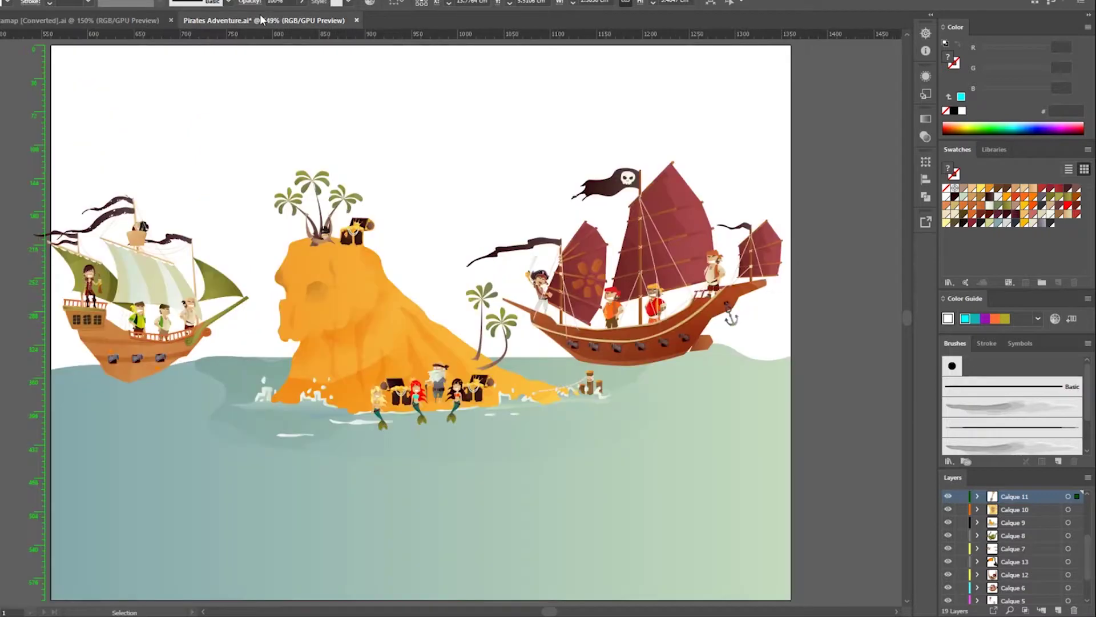
Paste the shovel, shrink it, and place one behind the hilltop chest and one lying flat behind the blonde mermaid on the shore
{"action": "left_click", "coordinate": [478, 388]}
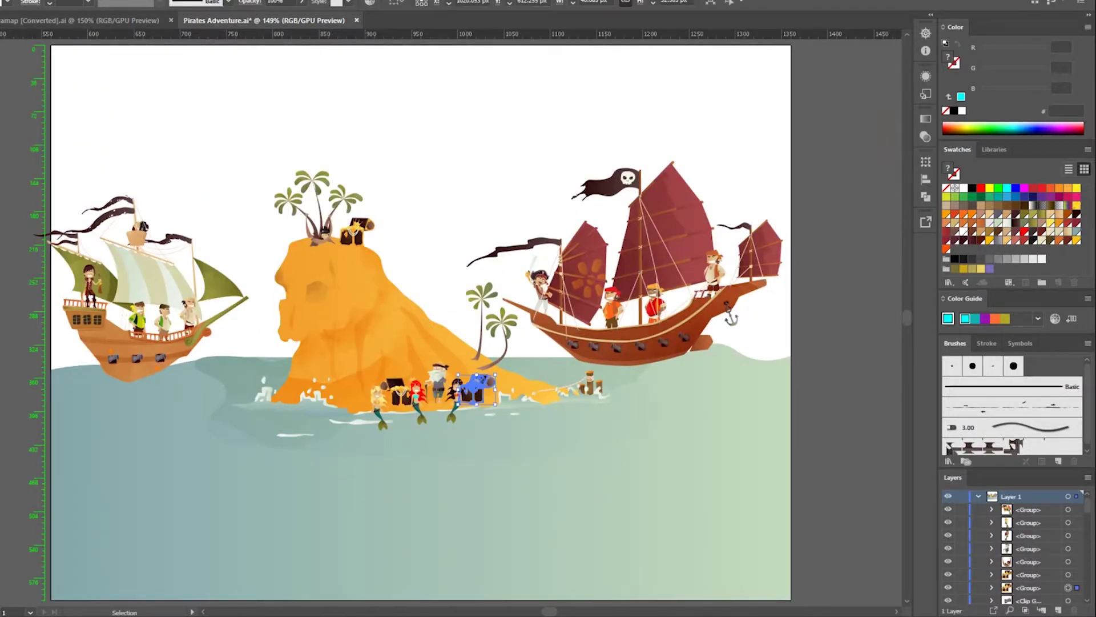
{"action": "left_click_drag", "start_coordinate": [465, 325], "coordinate": [484, 328]}
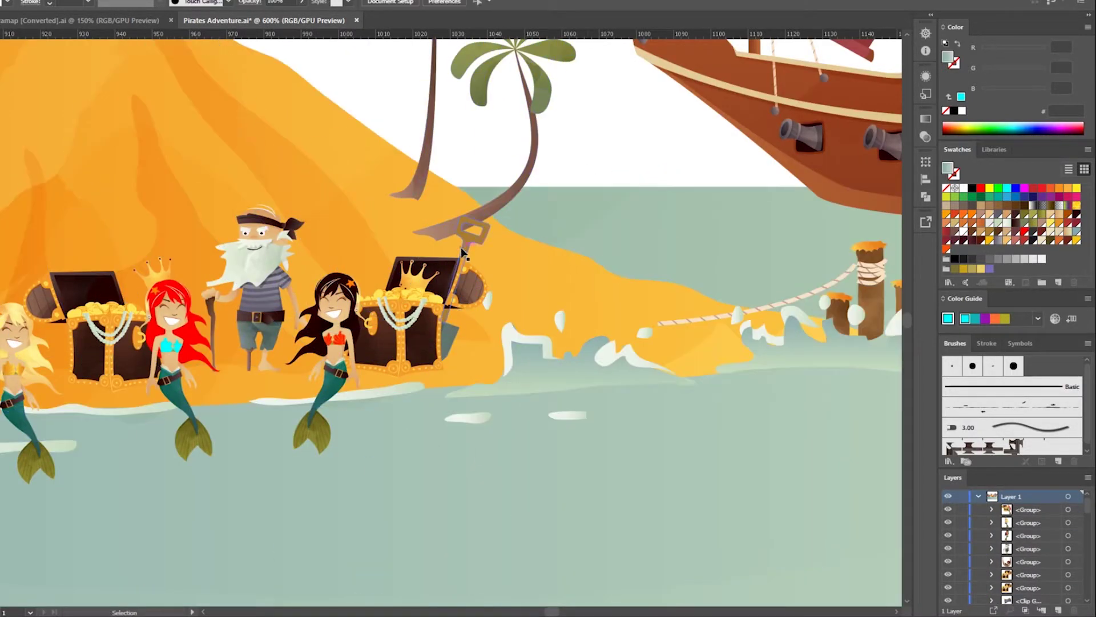
{"action": "scroll", "coordinate": [509, 233], "scroll_direction": "up", "scroll_amount": 2}
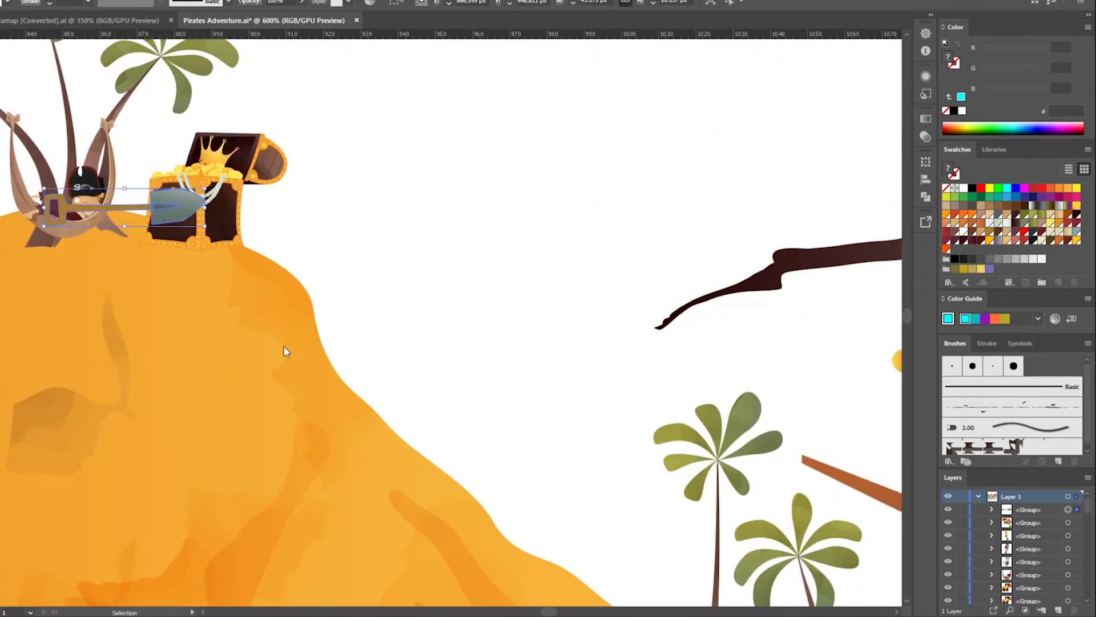
{"action": "scroll", "coordinate": [453, 227], "scroll_direction": "down", "scroll_amount": 10}
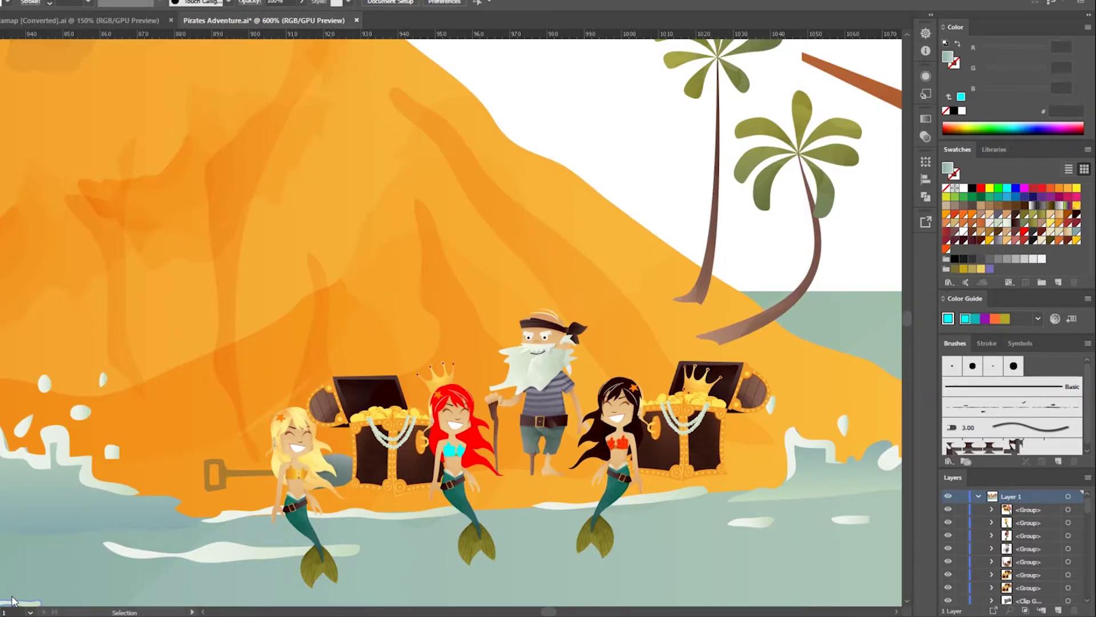
{"action": "key", "text": "ctrl+0"}
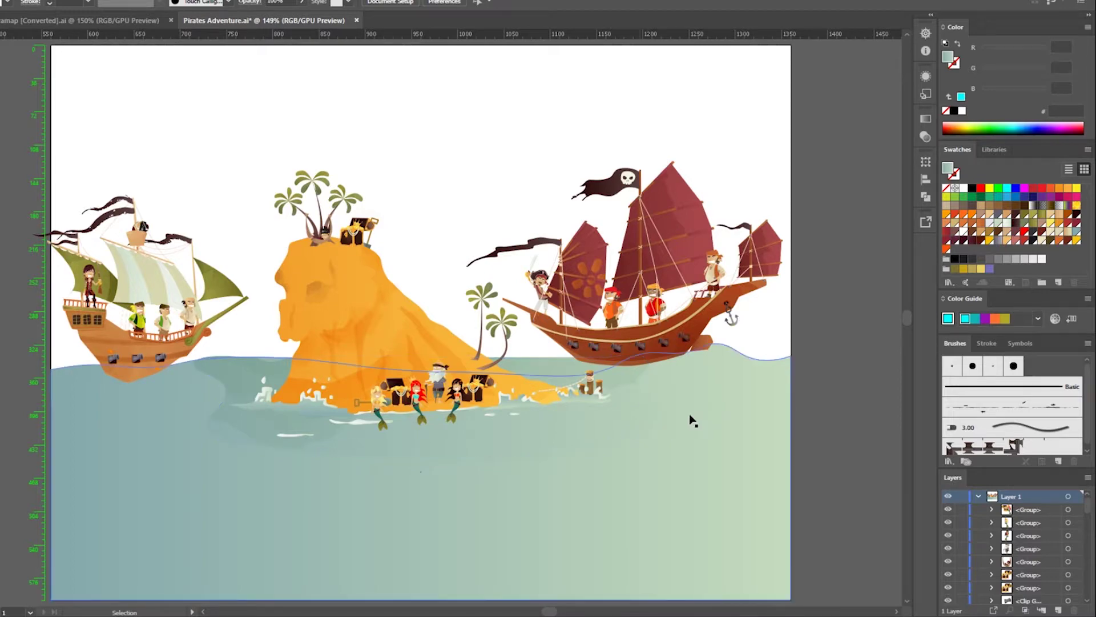
Copy the hanging wooden sign from the clip-art file and paste it into the pirate scene
{"action": "left_click", "coordinate": [100, 21]}
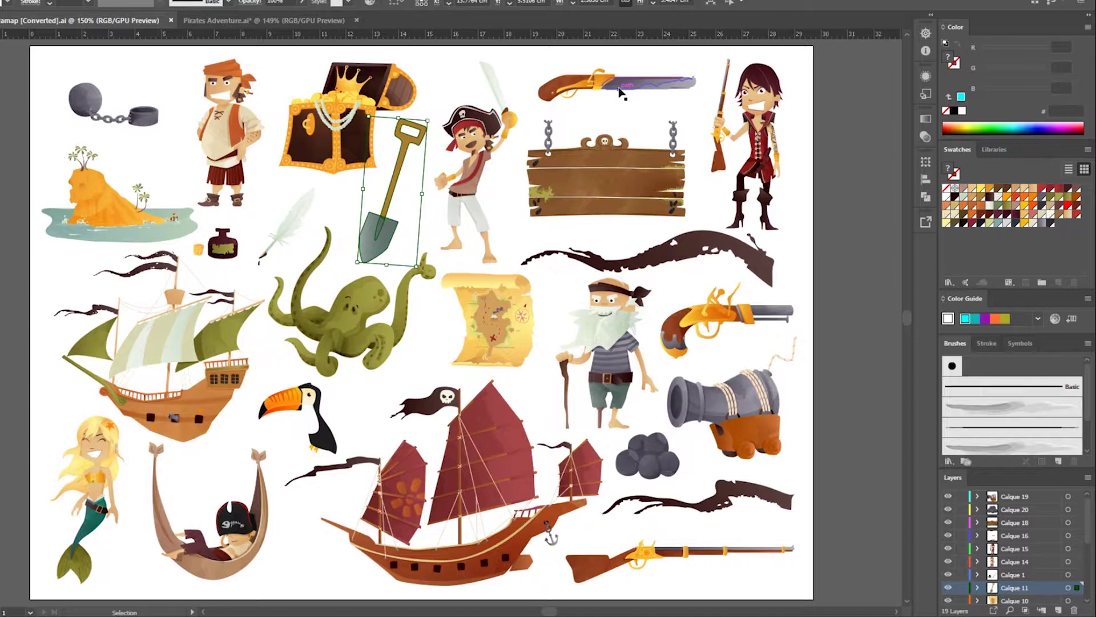
{"action": "left_click", "coordinate": [590, 174]}
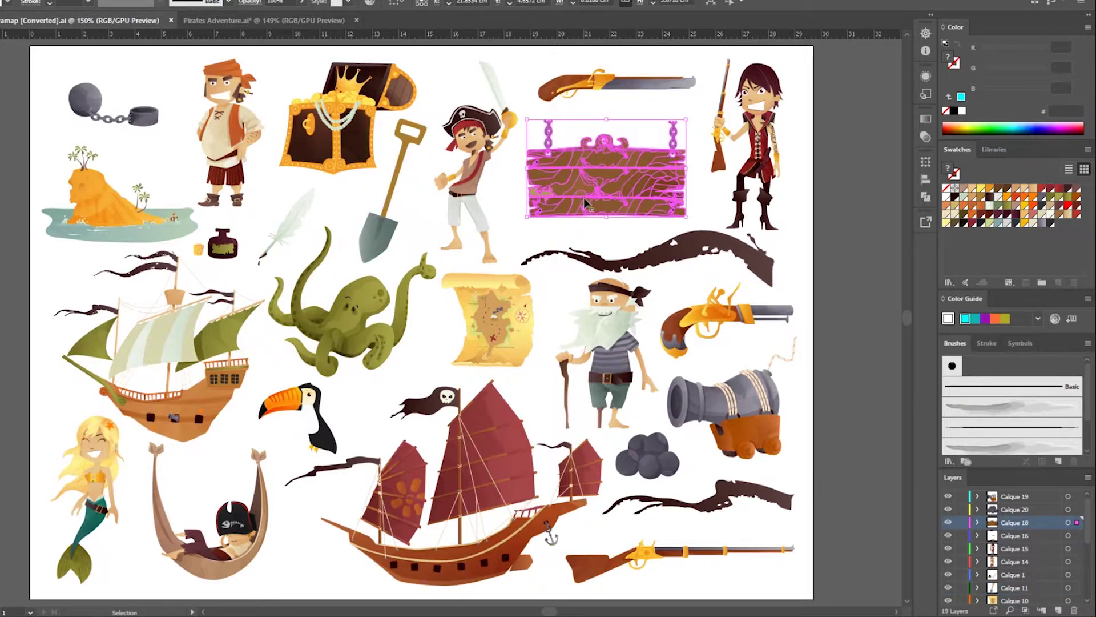
{"action": "key", "text": "a"}
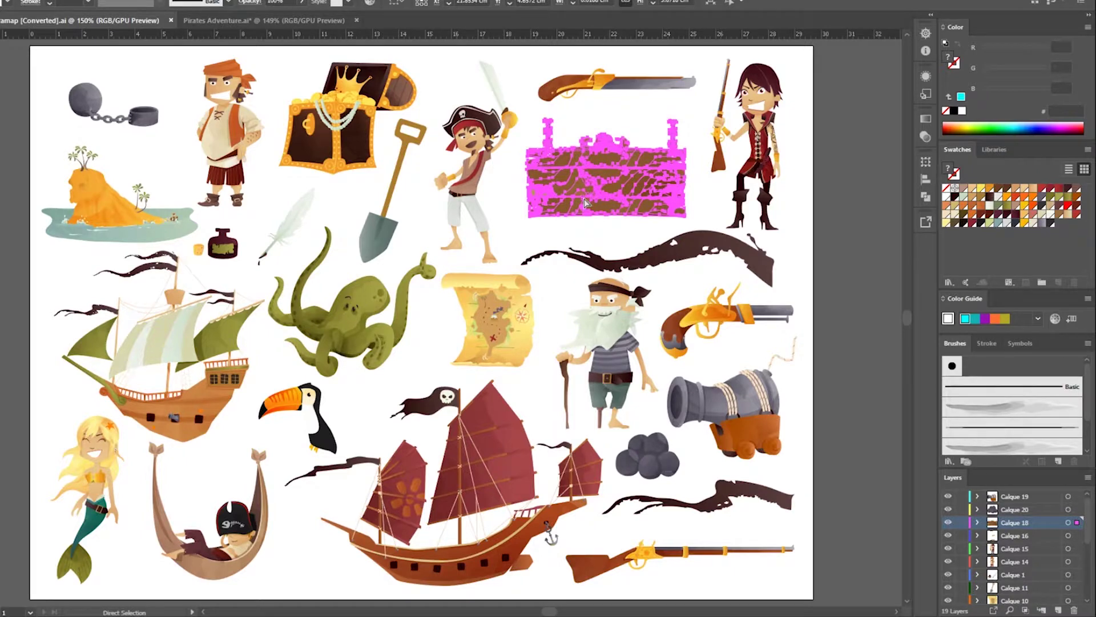
{"action": "key", "text": "v"}
{"action": "left_click", "coordinate": [209, 21]}
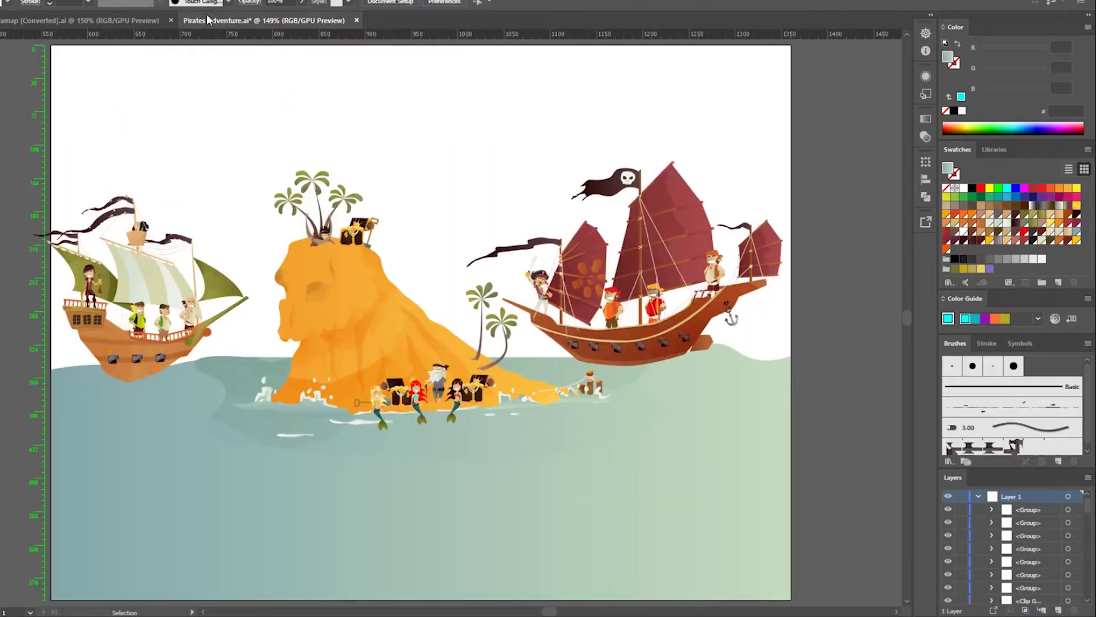
{"action": "key", "text": "ctrl+v"}
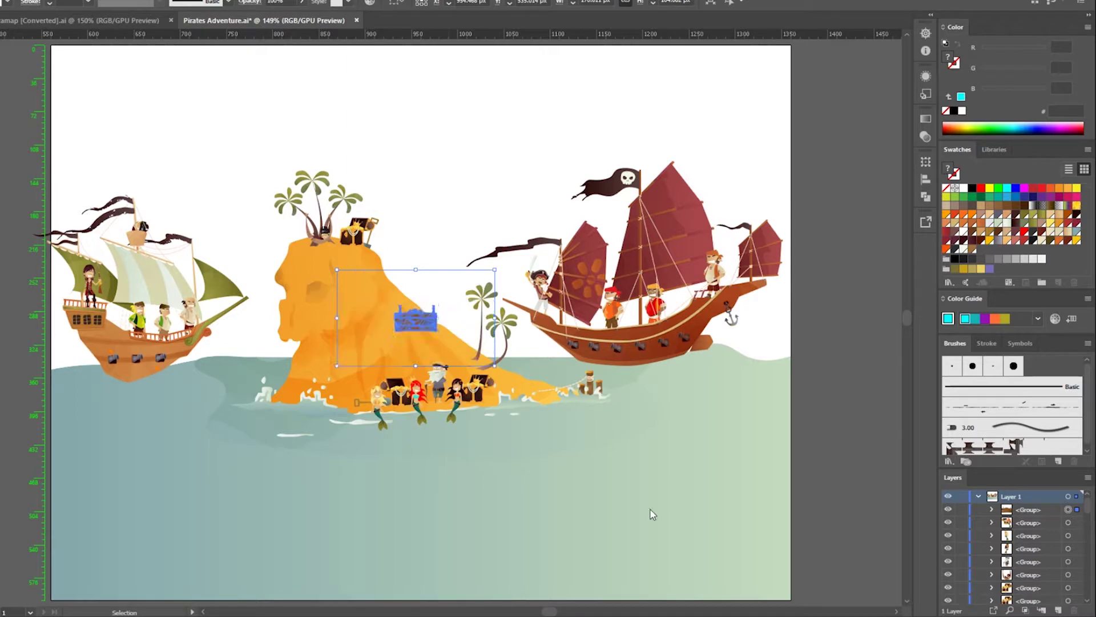
Shrink the wooden sign and hang it beneath the skull rock's jaw on the island's left side
{"action": "left_click_drag", "start_coordinate": [415, 321], "coordinate": [300, 352]}
{"action": "key", "text": "ctrl+plus"}
{"action": "key", "text": "ctrl+plus"}
{"action": "key", "text": "ctrl+plus"}
{"action": "key", "text": "ctrl+plus"}
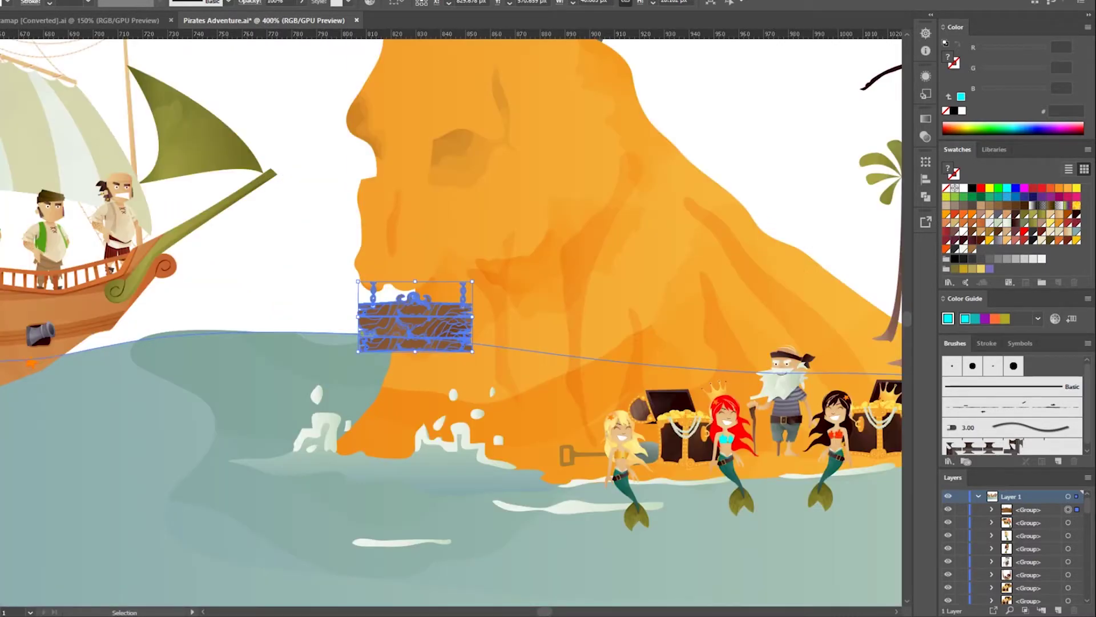
{"action": "key", "text": "ctrl+plus"}
{"action": "left_click", "coordinate": [237, 311]}
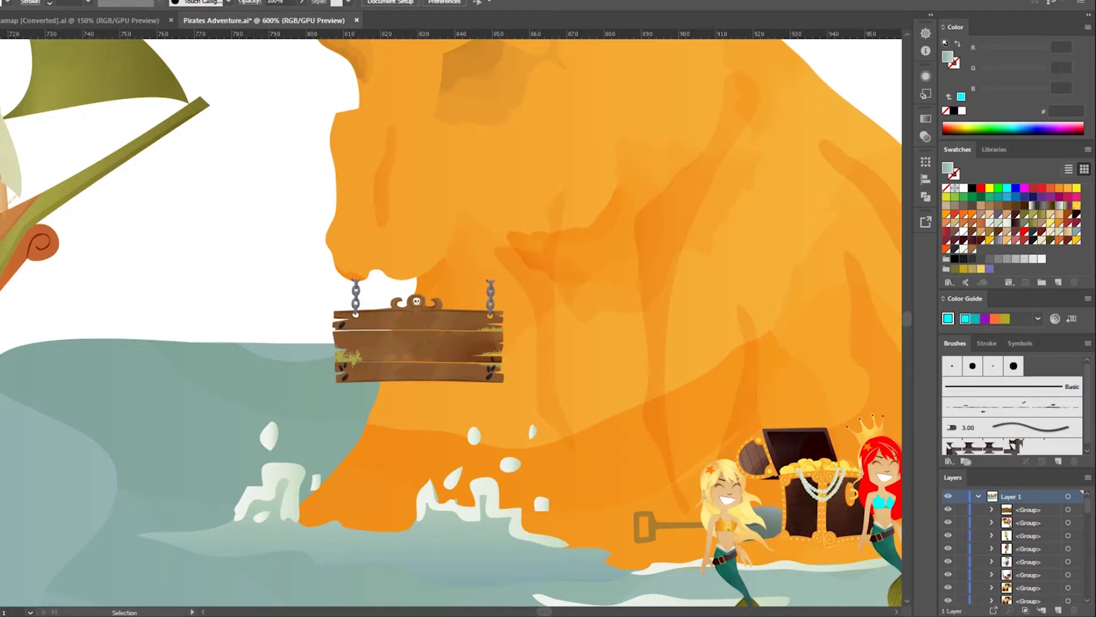
Add the two-line text "Mermaid" and "Skull Island" on the wooden sign
{"action": "key", "text": "t"}
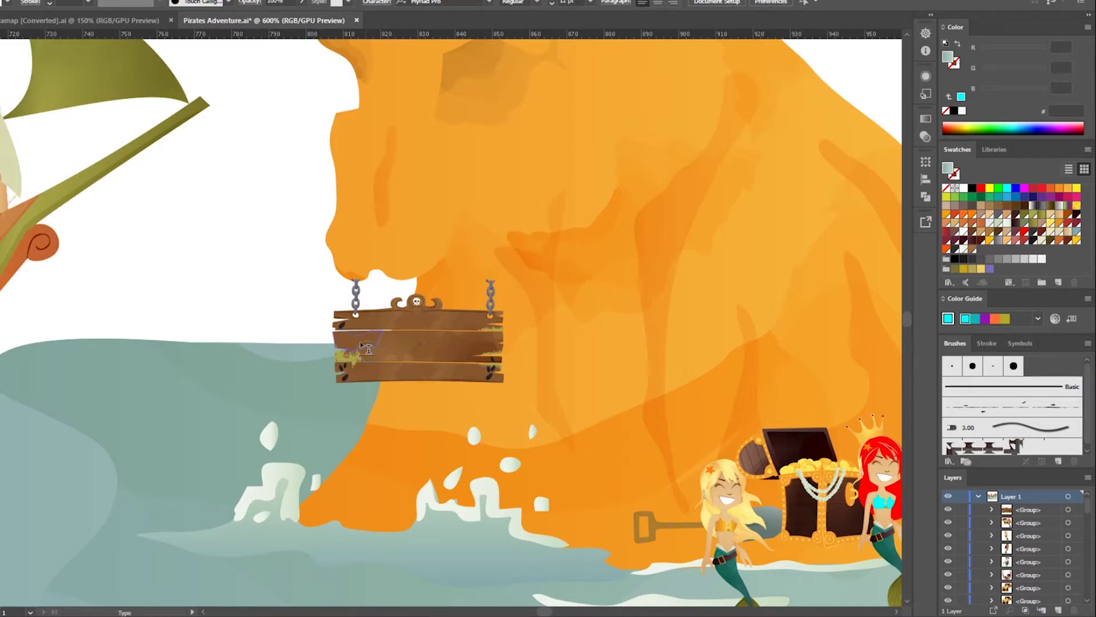
{"action": "left_click", "coordinate": [361, 341]}
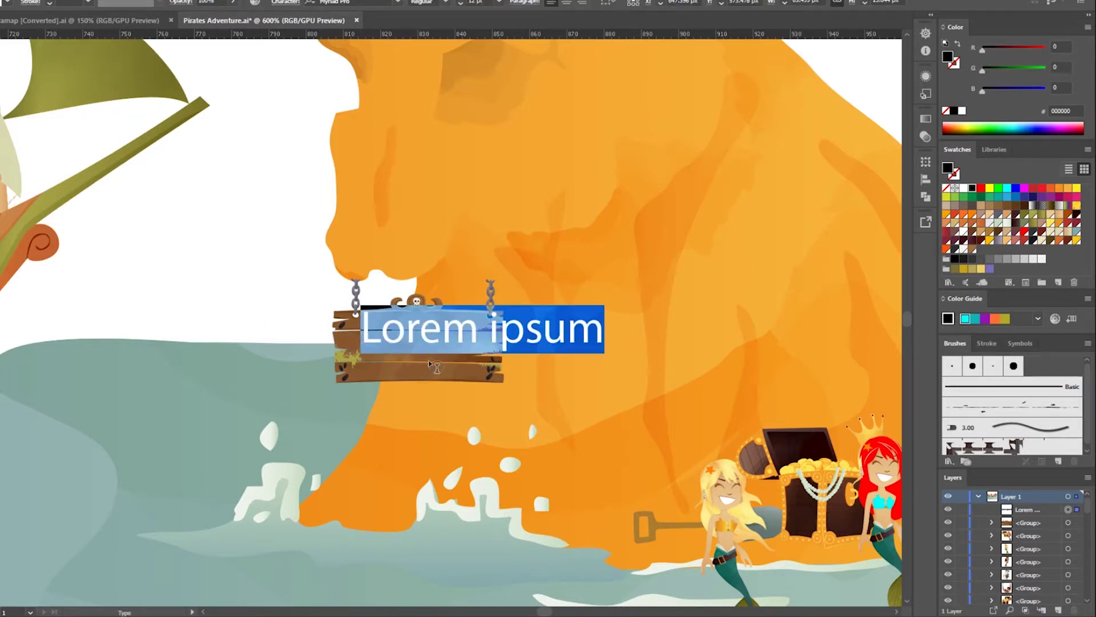
{"action": "type", "text": "Mermade"}
{"action": "key", "text": "BackSpace"}
{"action": "key", "text": "BackSpace"}
{"action": "type", "text": "id"}
{"action": "key", "text": "Return"}
{"action": "type", "text": "Skull Island"}
Format the sign text as 7 pt Baskerville Old Face in white so it fits the board
{"action": "key", "text": "ctrl+a"}
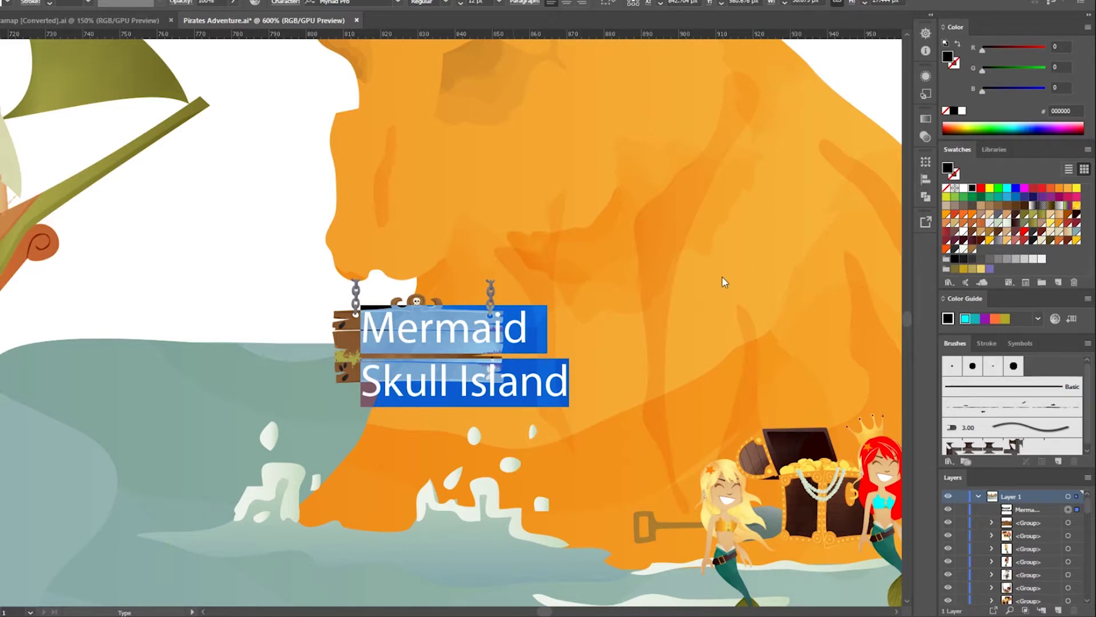
{"action": "key", "text": "ctrl+shift+comma"}
{"action": "key", "text": "ctrl+shift+comma"}
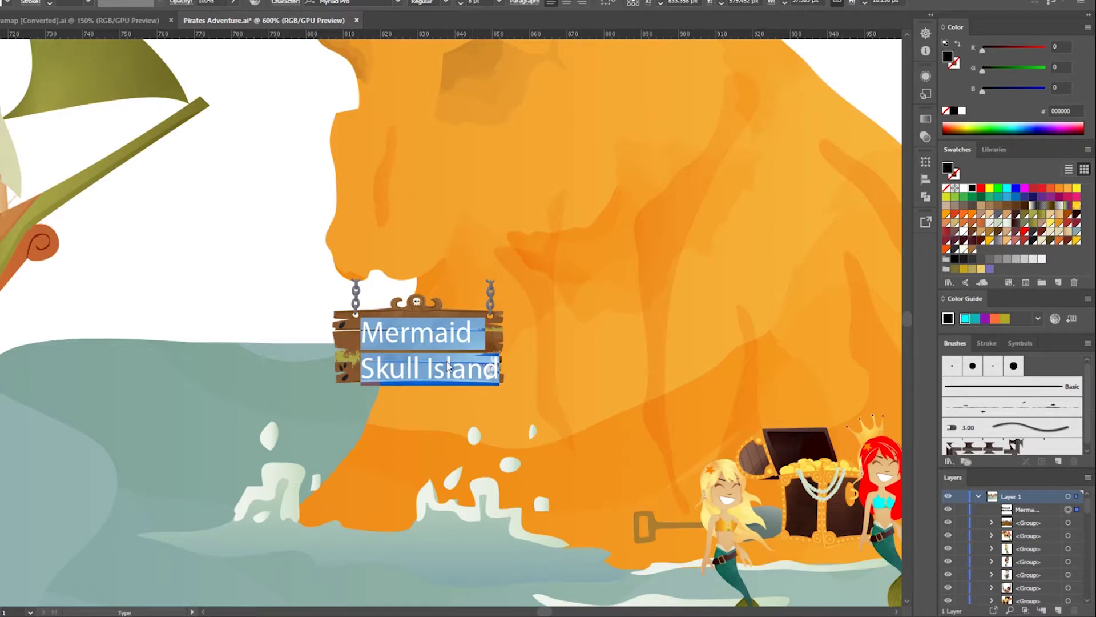
{"action": "key", "text": "ctrl+shift+comma"}
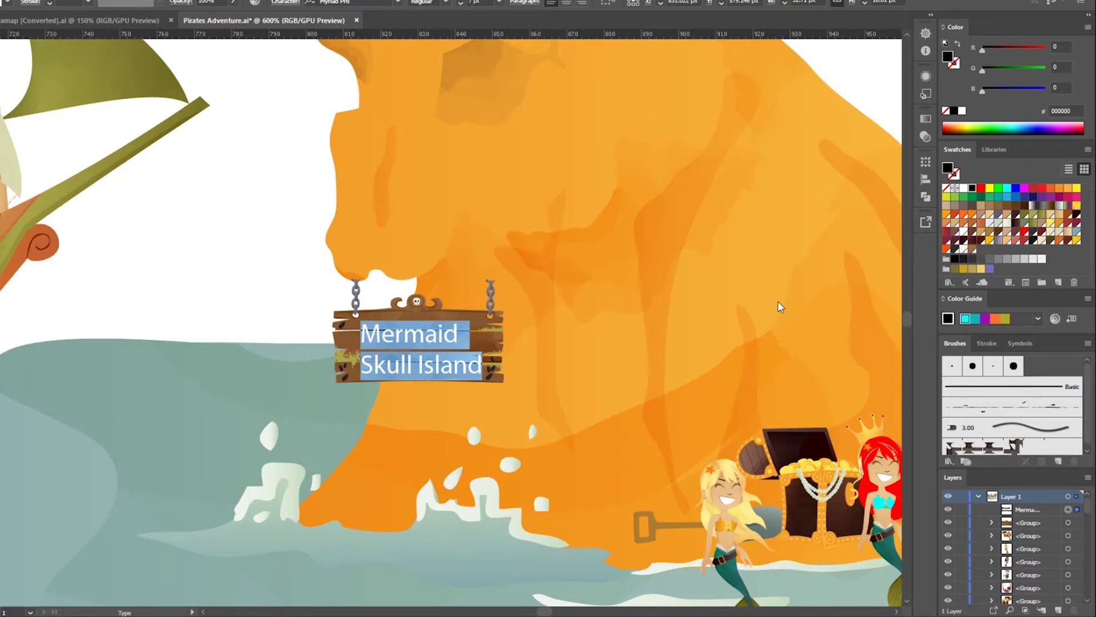
{"action": "key", "text": "Return"}
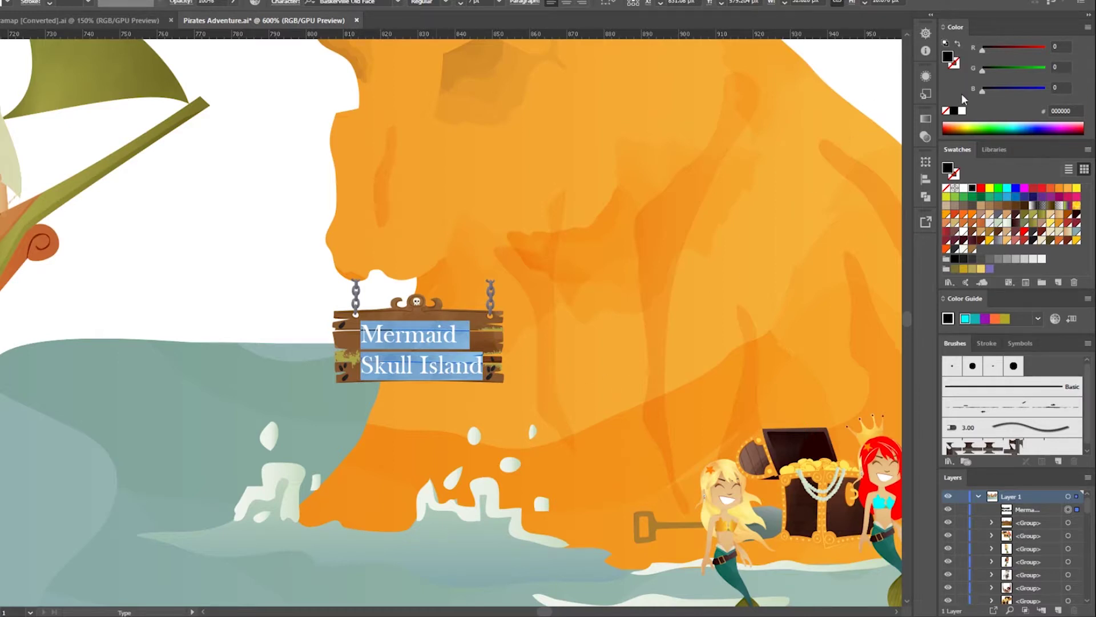
{"action": "left_click", "coordinate": [964, 188]}
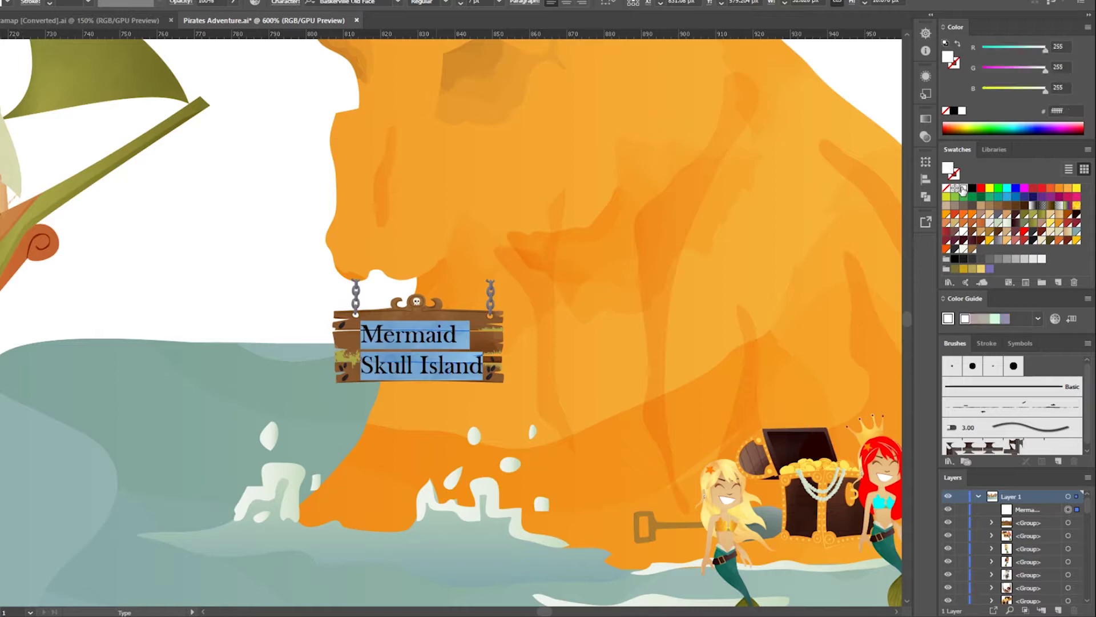
{"action": "key", "text": "ctrl+shift+a"}
{"action": "key", "text": "t"}
{"action": "key", "text": "ctrl+0"}
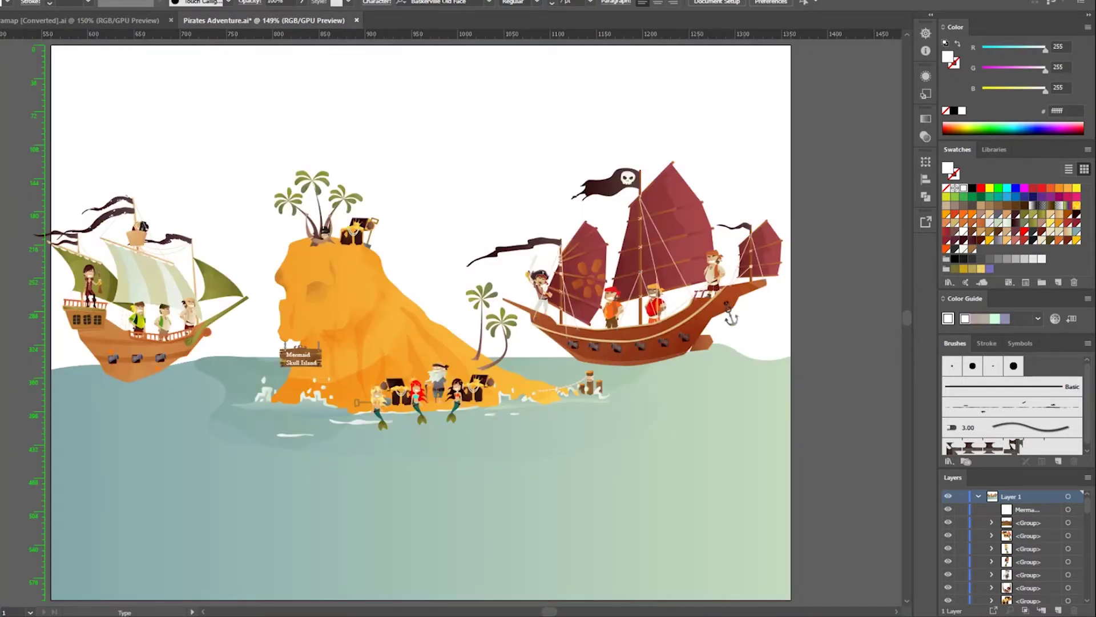
Copy the treasure map from the clip-art file and return to the pirate scene
{"action": "key", "text": "v"}
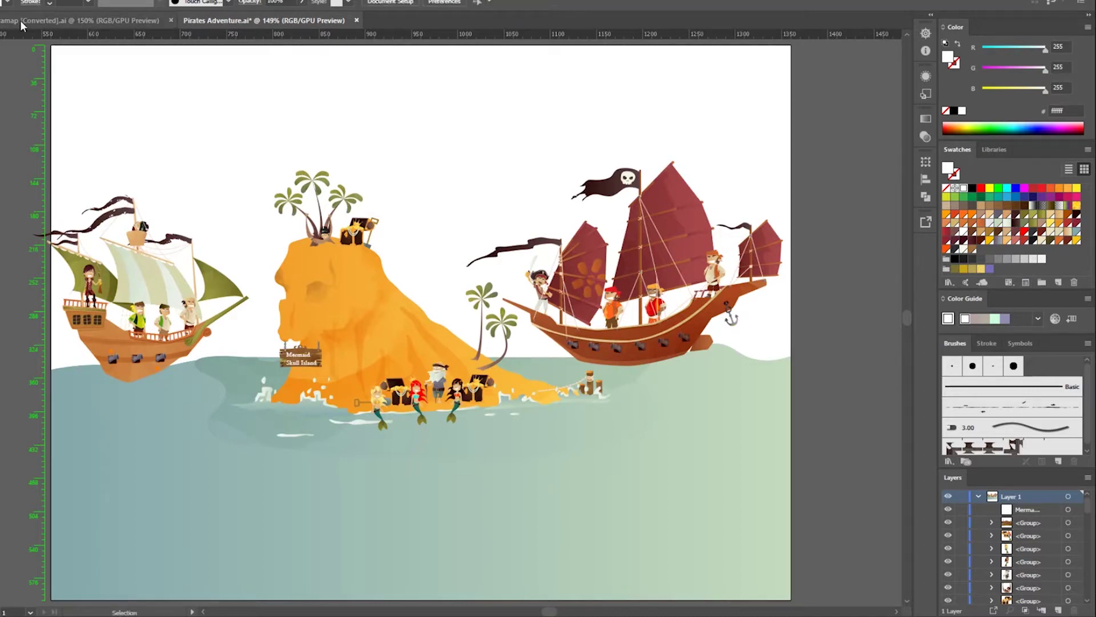
{"action": "key", "text": "ctrl+Tab"}
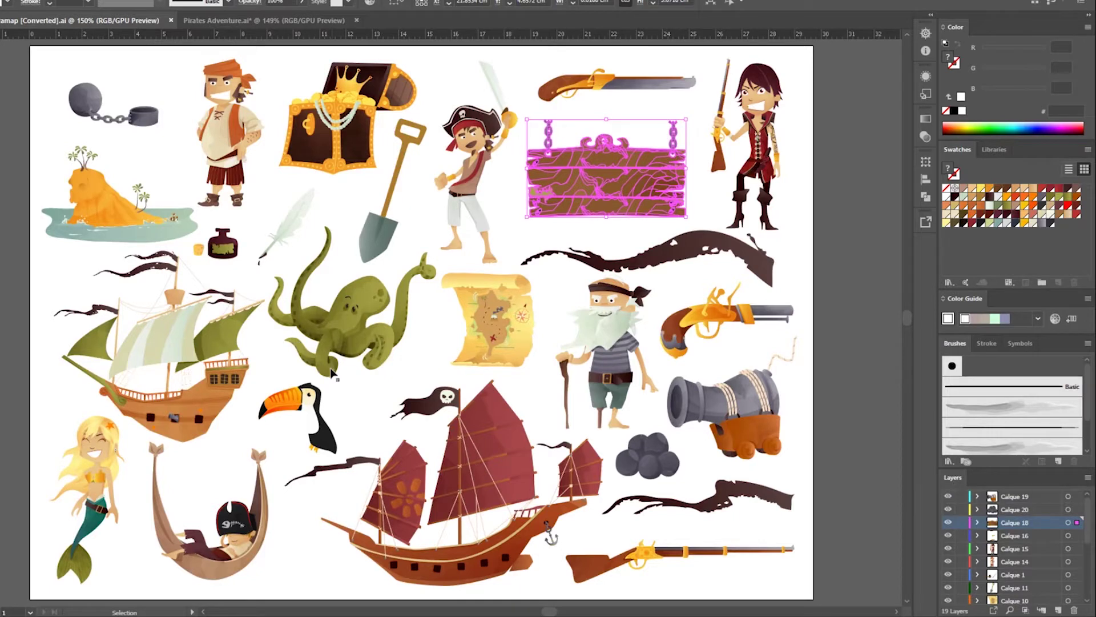
{"action": "left_click", "coordinate": [457, 357]}
{"action": "key", "text": "ctrl+c"}
{"action": "key", "text": "ctrl+Tab"}
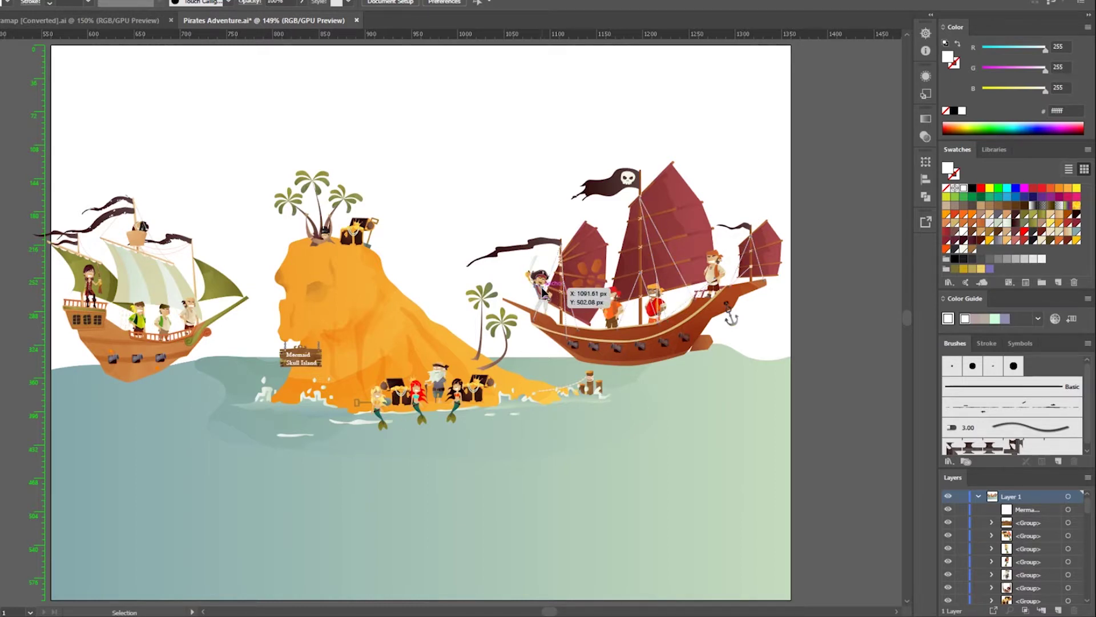
Paste the treasure map, shrink and tilt it, and position it at the lowered hand of the sword-waving pirate on the red ship
{"action": "left_click", "coordinate": [543, 290]}
{"action": "key", "text": "ctrl+v"}
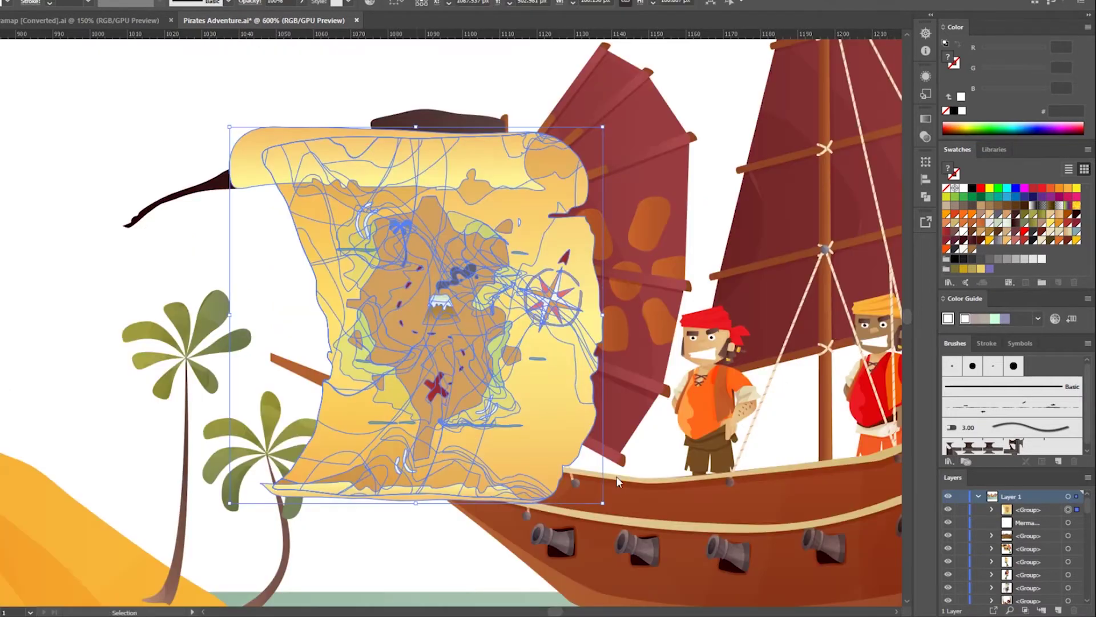
{"action": "left_click_drag", "start_coordinate": [602, 503], "coordinate": [890, 350]}
{"action": "left_click_drag", "start_coordinate": [418, 319], "coordinate": [492, 318]}
{"action": "left_click_drag", "start_coordinate": [532, 360], "coordinate": [433, 190]}
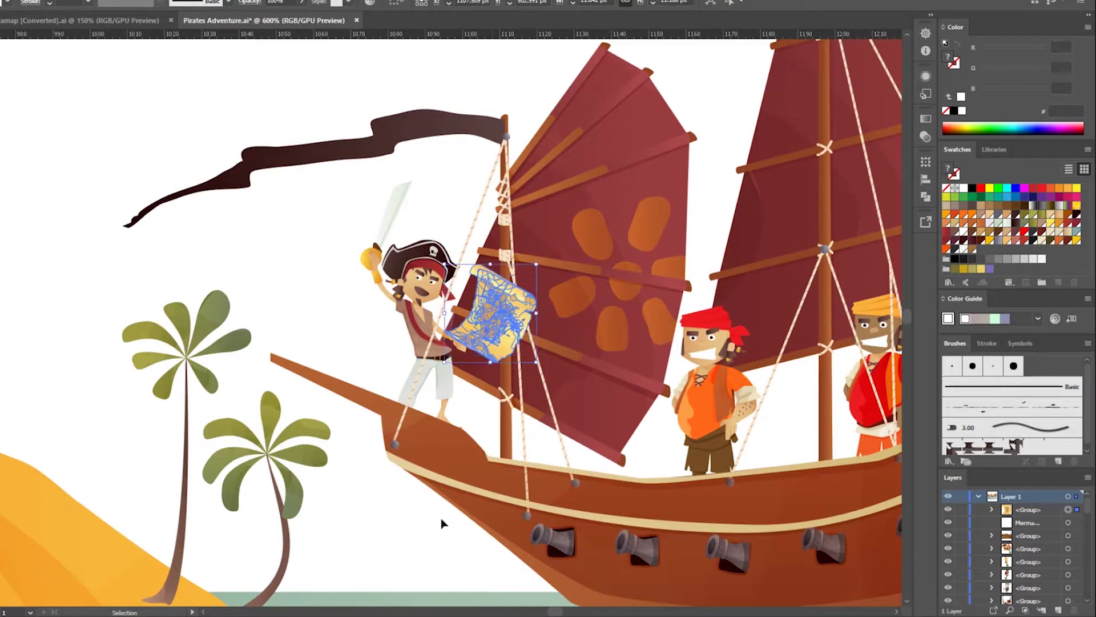
{"action": "mouse_move", "coordinate": [500, 322]}
{"action": "left_mouse_down"}
{"action": "mouse_move", "coordinate": [501, 348]}
{"action": "mouse_move", "coordinate": [497, 334]}
{"action": "left_mouse_up"}
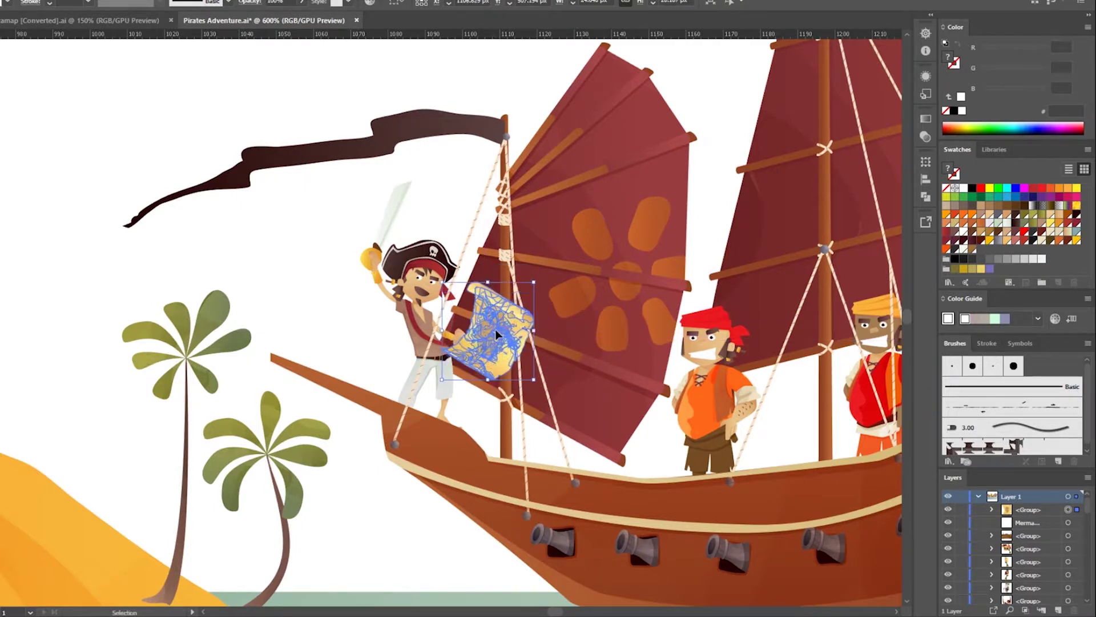
{"action": "left_click", "coordinate": [390, 347]}
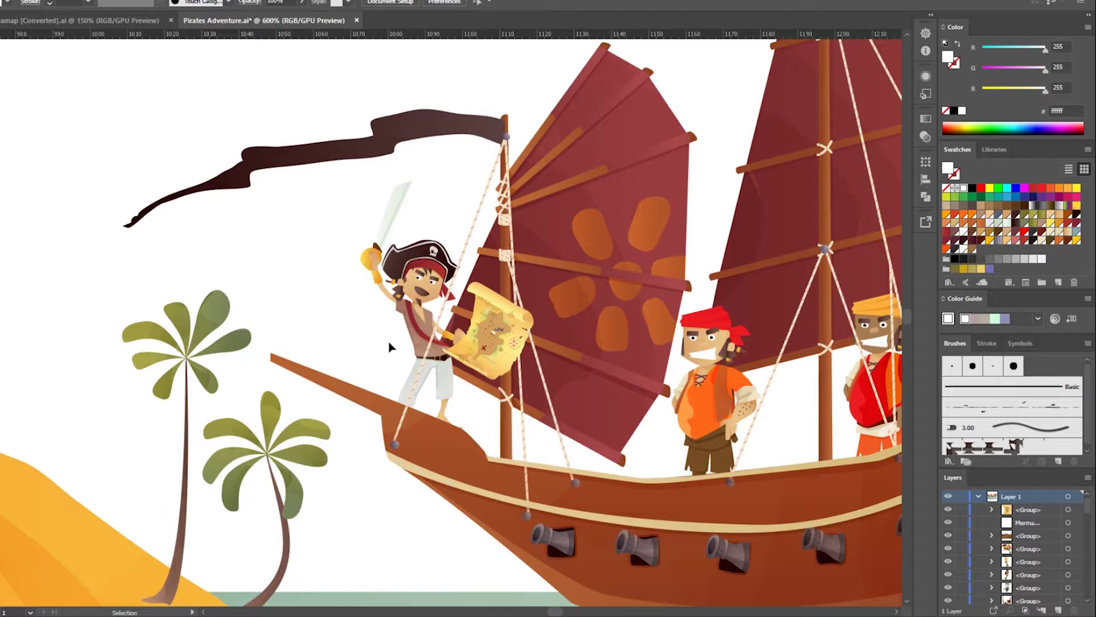
Group the treasure map with the sword-waving pirate and isolate the new group
{"action": "left_click", "coordinate": [470, 343]}
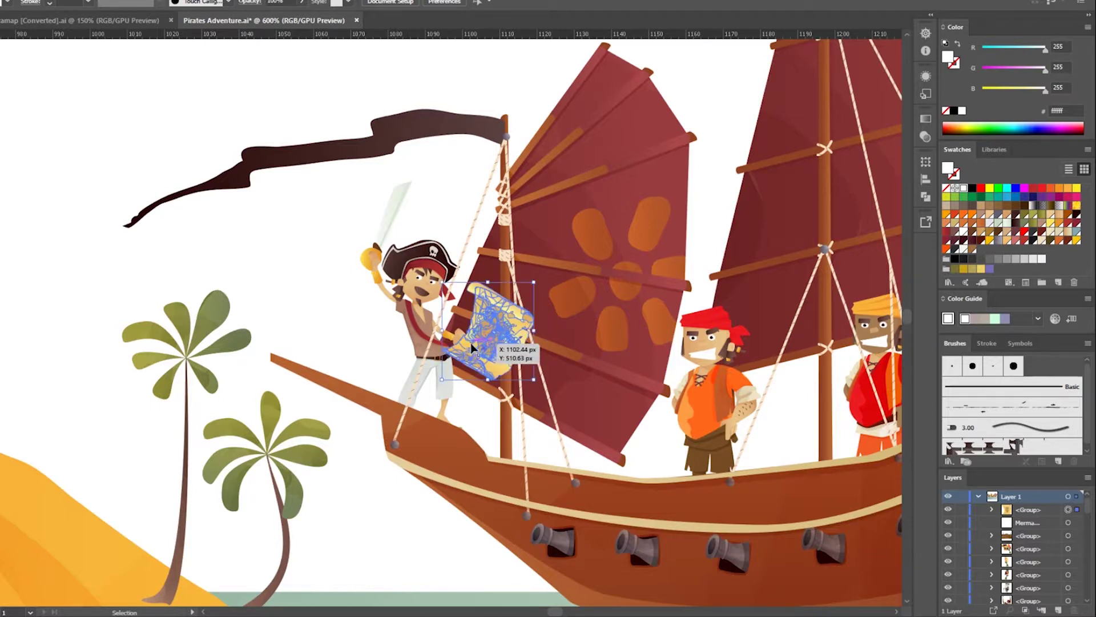
{"action": "left_click", "coordinate": [417, 314], "text": "shift"}
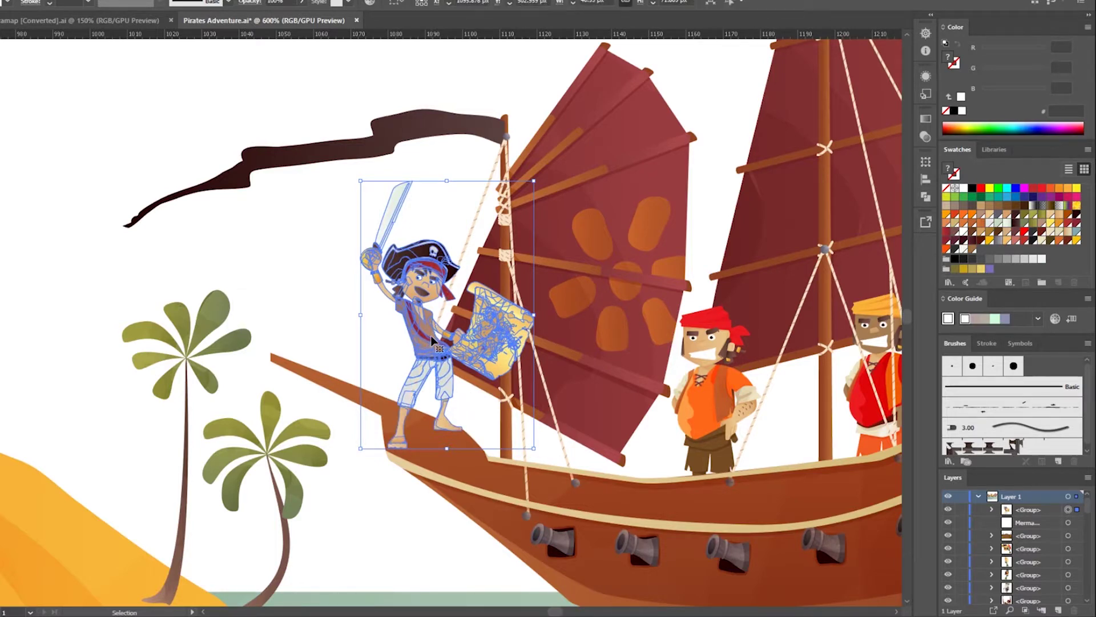
{"action": "double_click", "coordinate": [431, 337]}
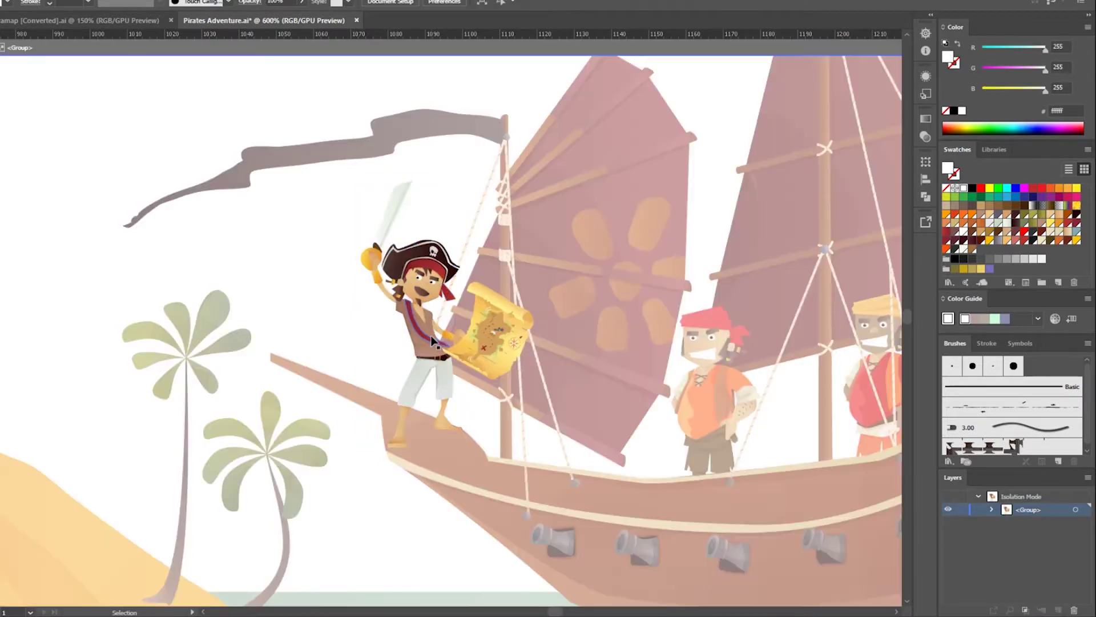
Ungroup the isolated sword-waving pirate artwork, pick out the lowered hand's pieces against the treasure map, and exit isolation
{"action": "left_click", "coordinate": [460, 332]}
{"action": "key", "text": "ctrl+shift+g"}
{"action": "key", "text": "ctrl+shift+a"}
{"action": "left_click", "coordinate": [465, 334]}
{"action": "key", "text": "ctrl+shift+g"}
{"action": "key", "text": "ctrl+shift+a"}
{"action": "left_click", "coordinate": [465, 335]}
{"action": "left_click", "coordinate": [463, 332]}
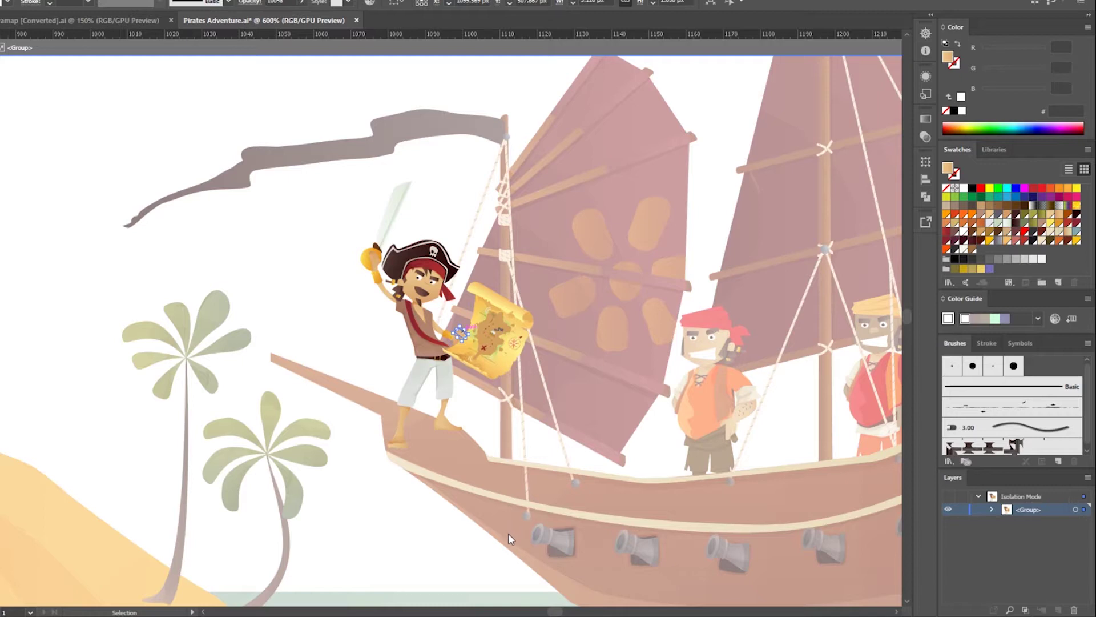
{"action": "left_click", "coordinate": [346, 358]}
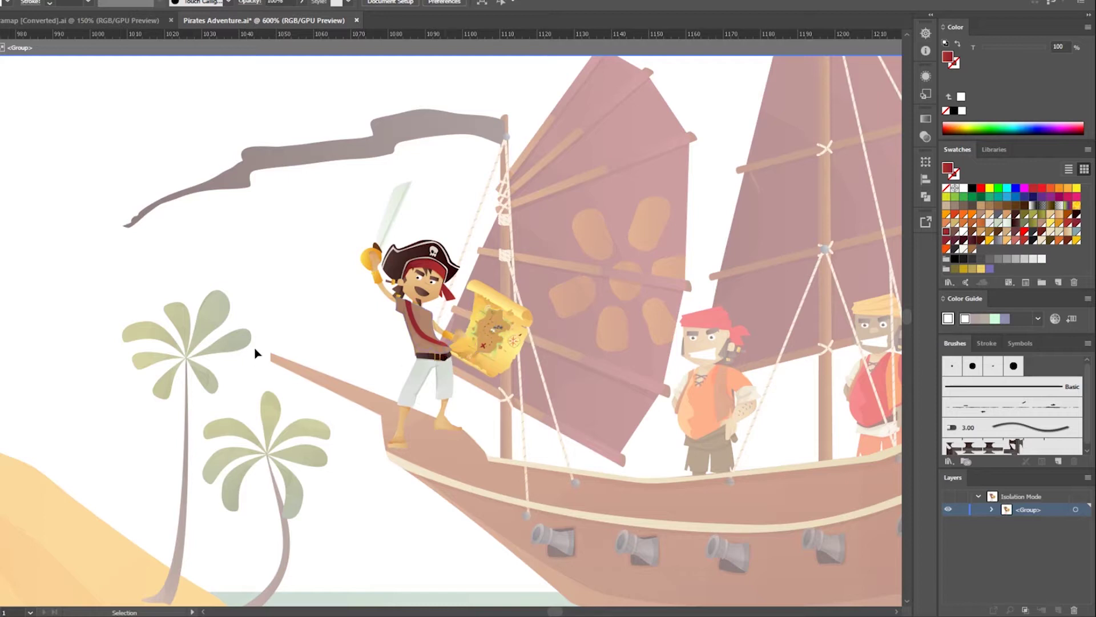
{"action": "double_click", "coordinate": [257, 245]}
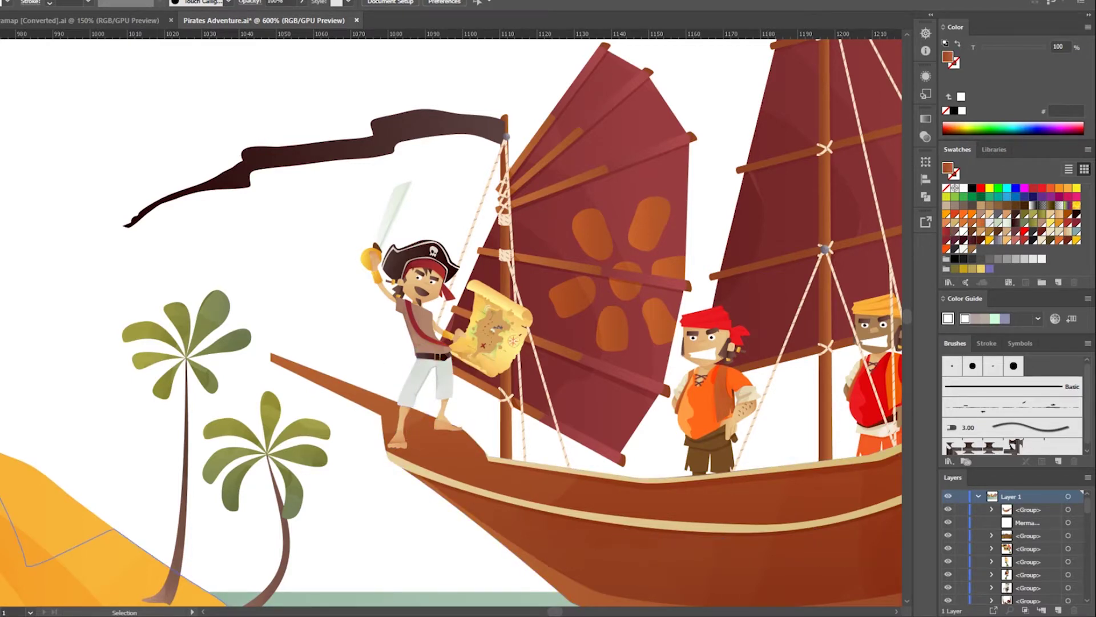
{"action": "key", "text": "ctrl+0"}
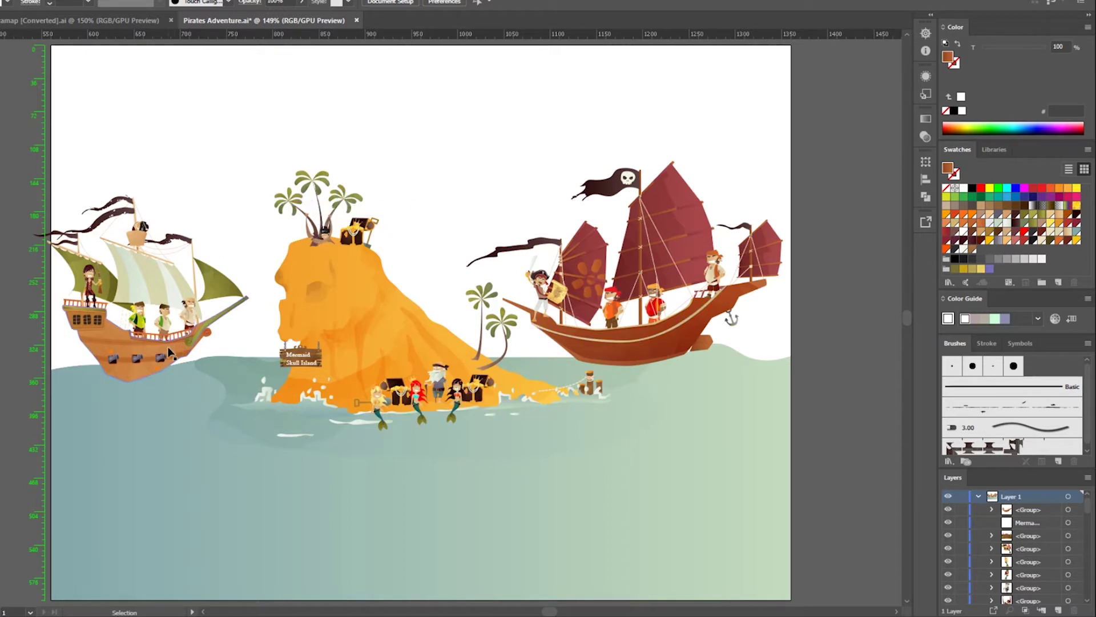
Send the hull of the green-sailed ship to the back so its lower edge sits behind the sea
{"action": "left_click_drag", "start_coordinate": [131, 338], "coordinate": [125, 416]}
{"action": "left_click", "coordinate": [142, 365]}
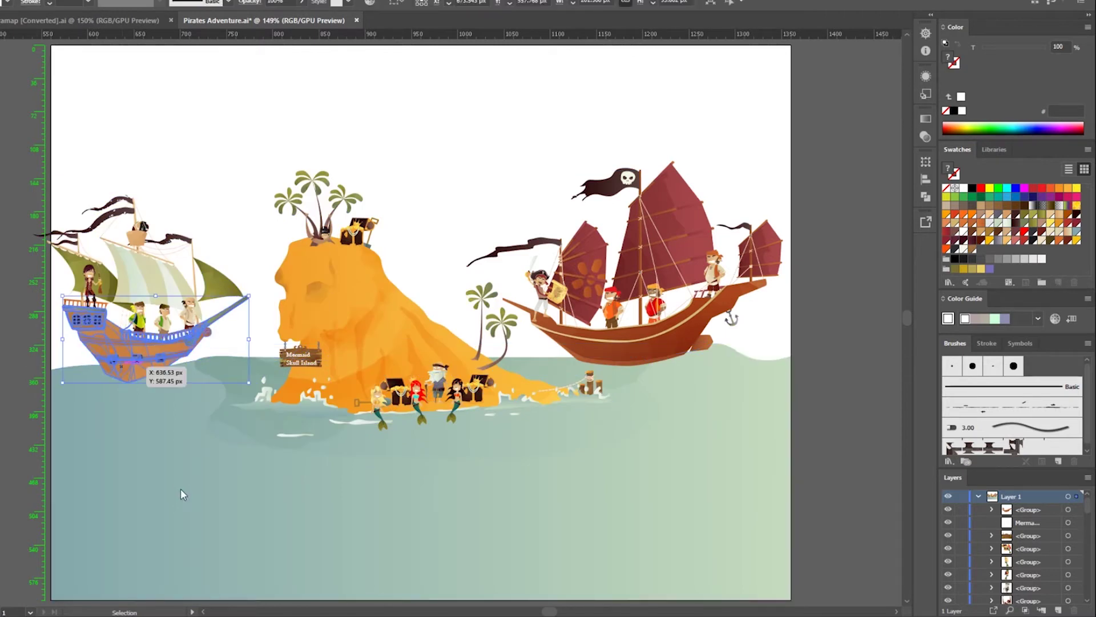
{"action": "key", "text": "ctrl+shift+["}
{"action": "key", "text": "ctrl+shift+a"}
{"action": "left_click", "coordinate": [151, 367]}
{"action": "left_click", "coordinate": [59, 337]}
Send the red-sailed ship's hull and its rudder to the back so they sit behind the sea
{"action": "left_click", "coordinate": [628, 343]}
{"action": "key", "text": "ctrl+shift+["}
{"action": "left_click", "coordinate": [839, 507]}
{"action": "left_click", "coordinate": [729, 358]}
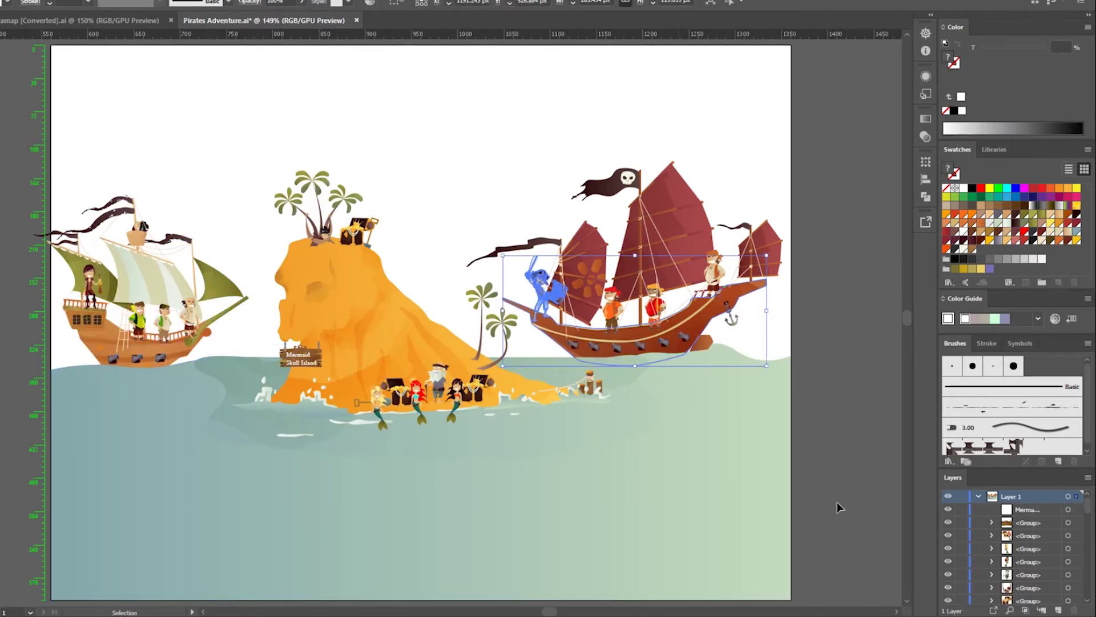
{"action": "left_click", "coordinate": [701, 342]}
{"action": "key", "text": "ctrl+shift+["}
{"action": "left_click", "coordinate": [889, 367]}
{"action": "key", "text": "a"}
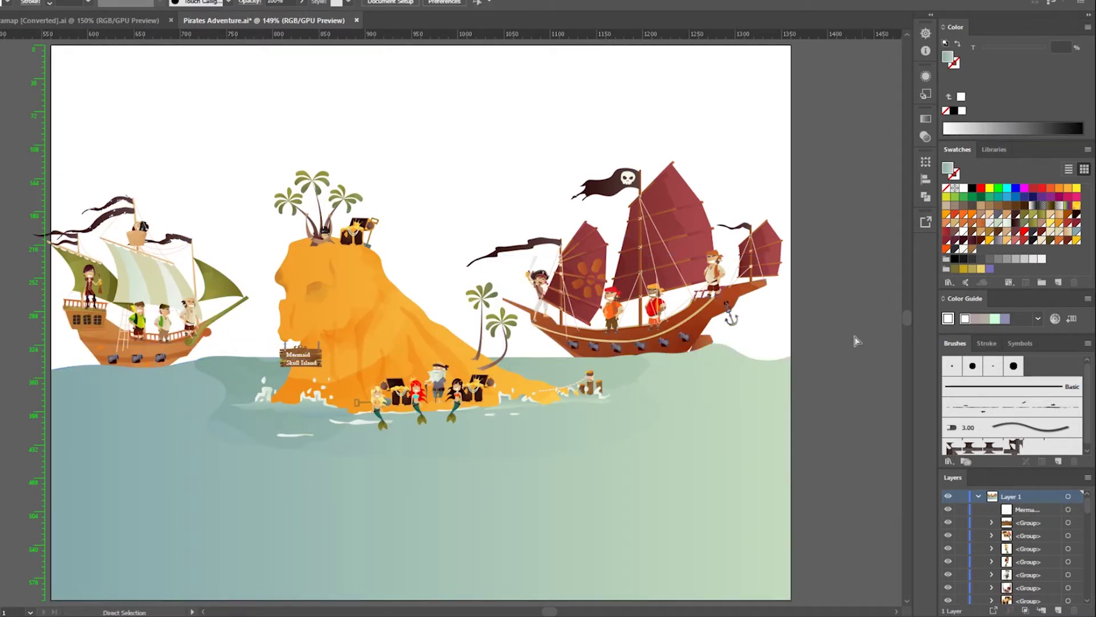
Copy the octopus from the clip-art file and place it in the pirate scene's sea below the red ship's stern
{"action": "left_click", "coordinate": [66, 24]}
{"action": "key", "text": "v"}
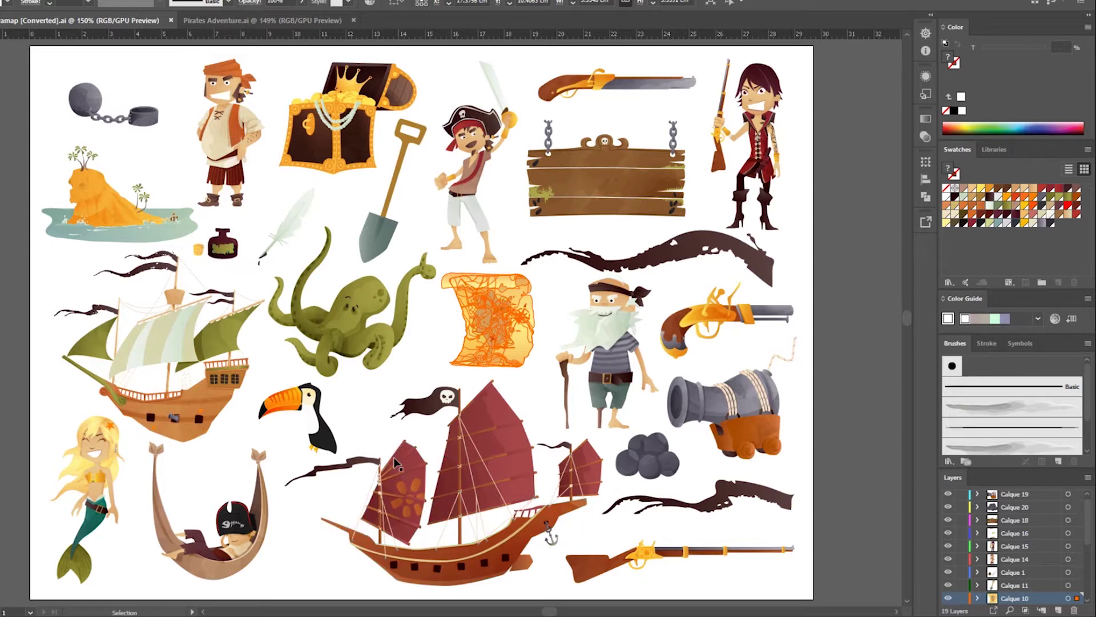
{"action": "left_click", "coordinate": [325, 314]}
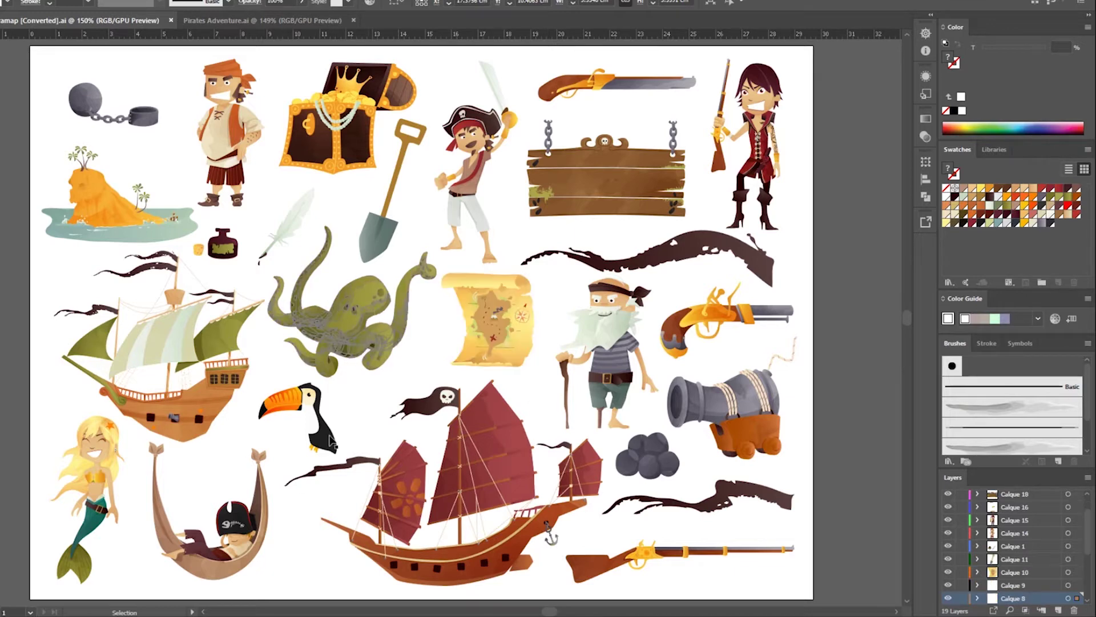
{"action": "key", "text": "ctrl+Tab"}
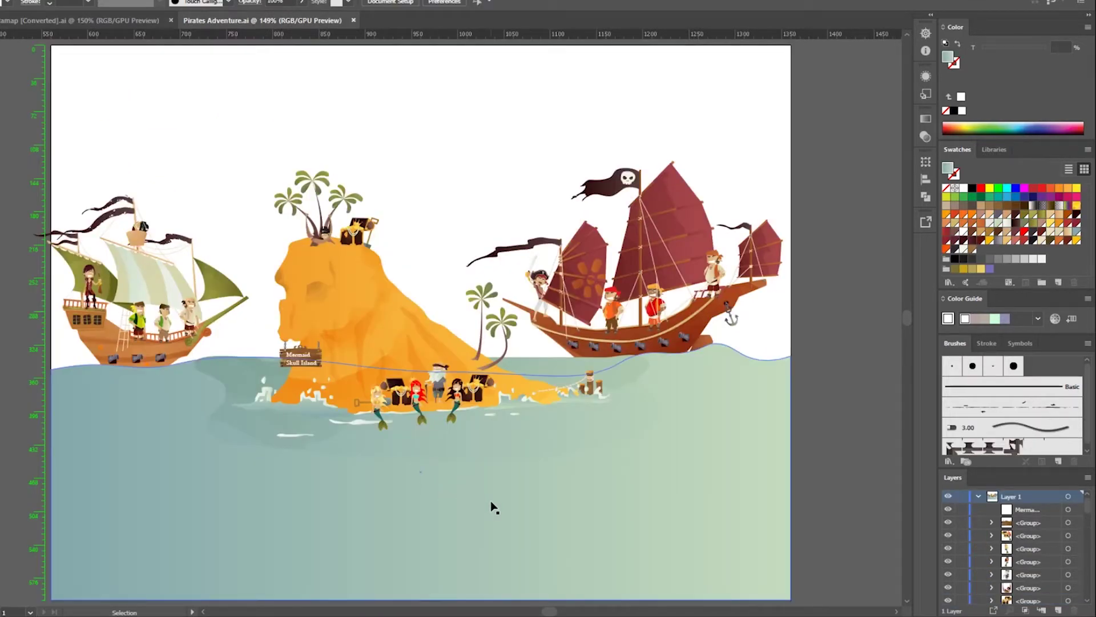
{"action": "key", "text": "ctrl+v"}
{"action": "left_click_drag", "start_coordinate": [459, 306], "coordinate": [704, 403]}
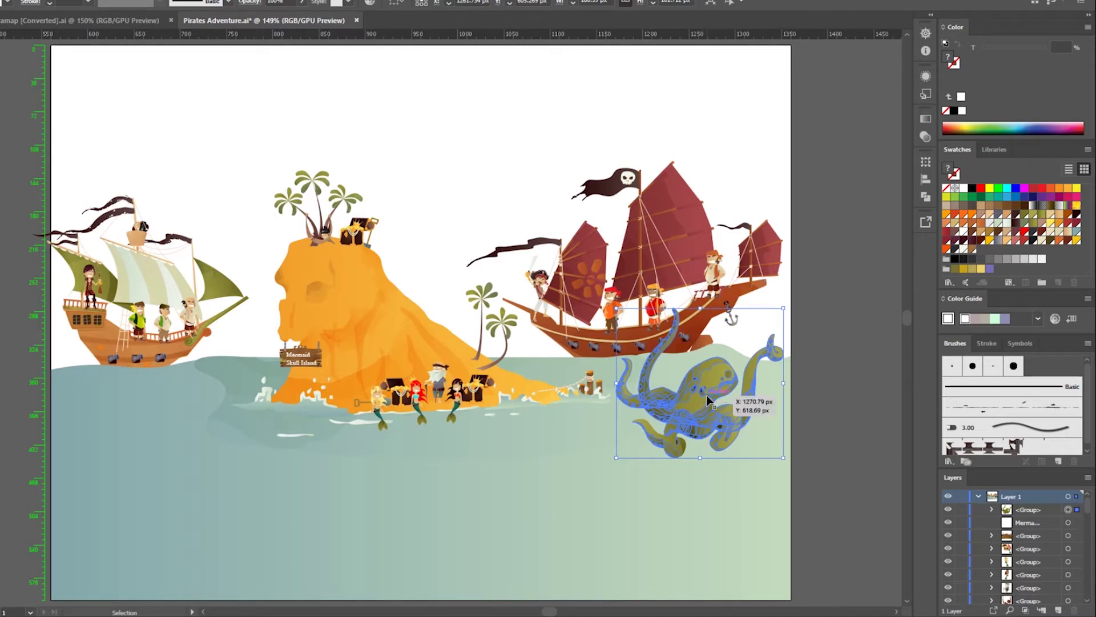
Send the octopus behind the sea so only the tips of its tentacles rise above the water
{"action": "left_click", "coordinate": [722, 520]}
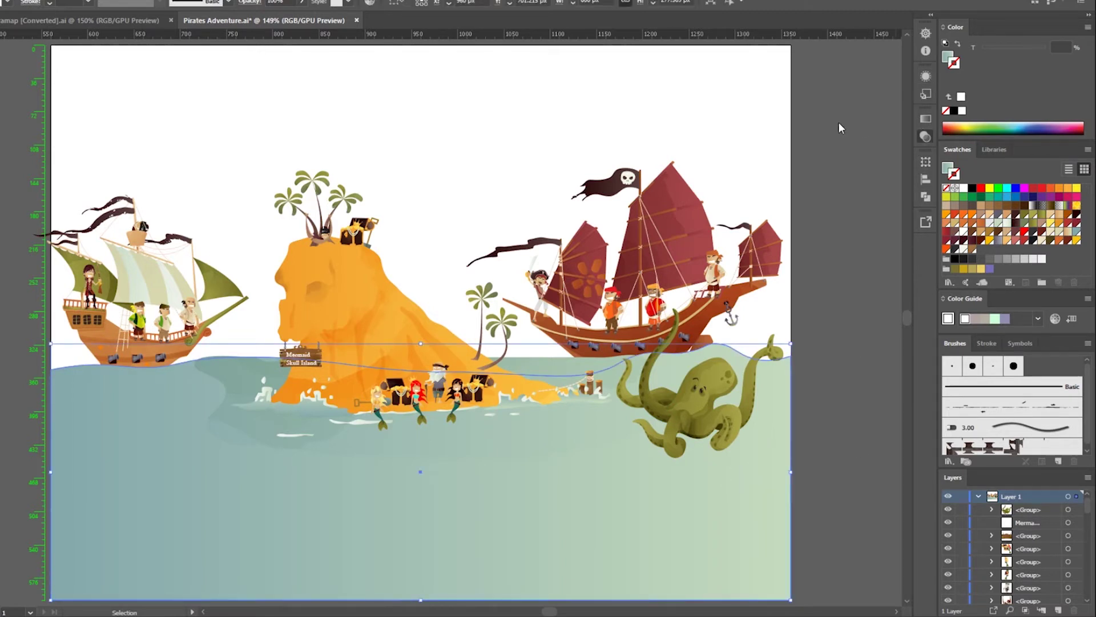
{"action": "left_click", "coordinate": [701, 393]}
{"action": "key", "text": "ctrl+shift+["}
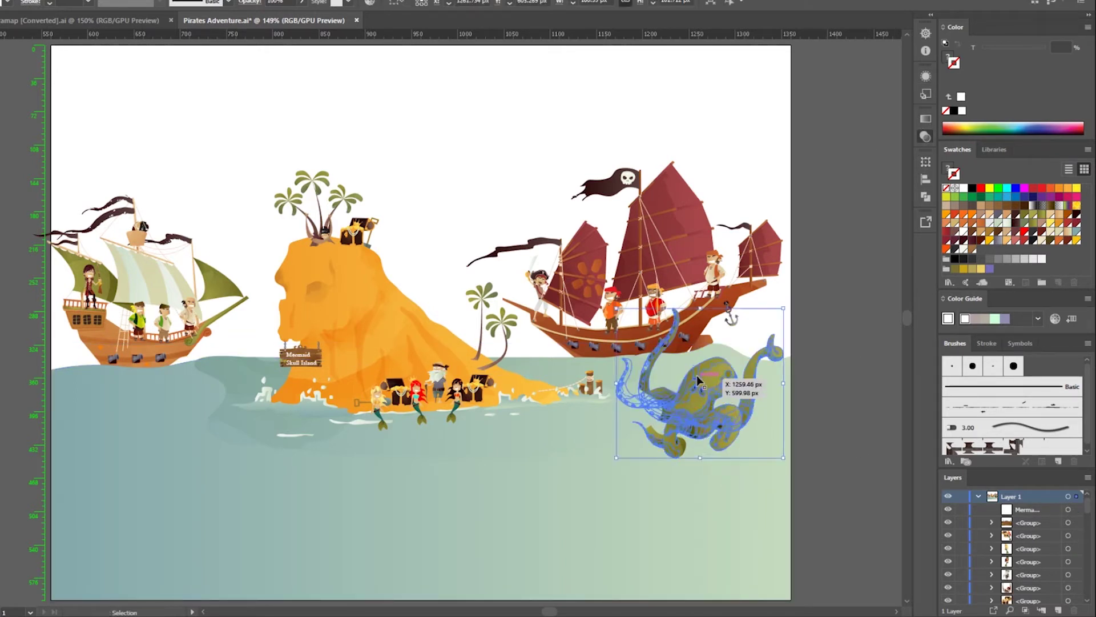
{"action": "key", "text": "ctrl+["}
Lower the sea shape's opacity to 82%, comparing it with the opaque version
{"action": "left_click", "coordinate": [697, 378]}
{"action": "left_click_drag", "start_coordinate": [895, 137], "coordinate": [860, 137]}
{"action": "key", "text": "ctrl+z"}
{"action": "key", "text": "ctrl+shift+z"}
{"action": "key", "text": "ctrl+z"}
{"action": "key", "text": "ctrl+shift+z"}
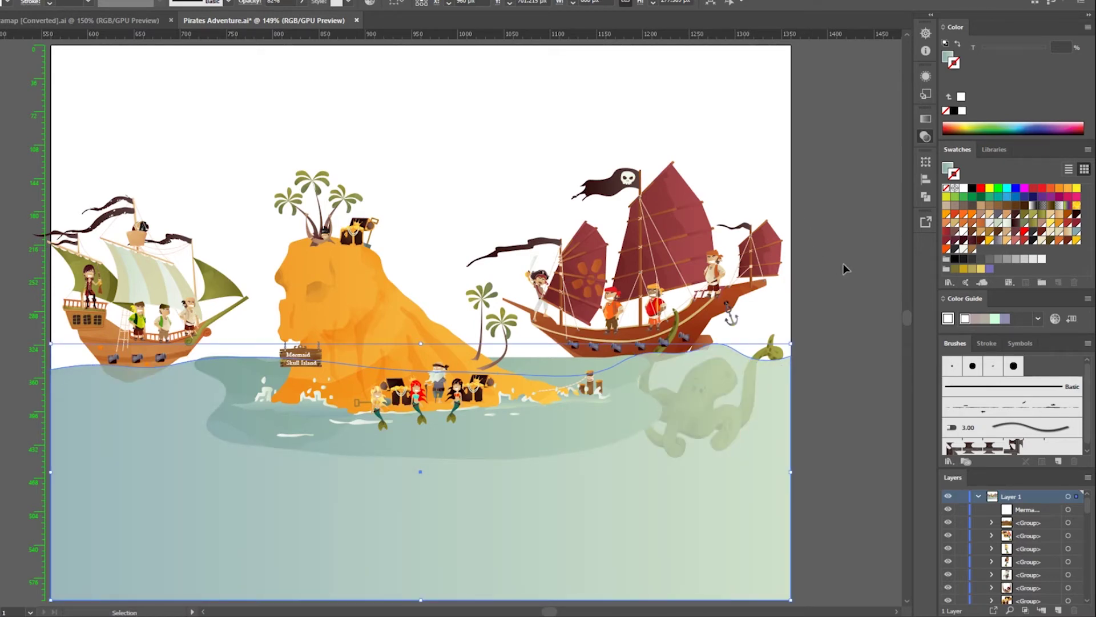
Set the opacity of the shallow-water shape around the island to 33%
{"action": "double_click", "coordinate": [687, 352]}
{"action": "double_click", "coordinate": [660, 406]}
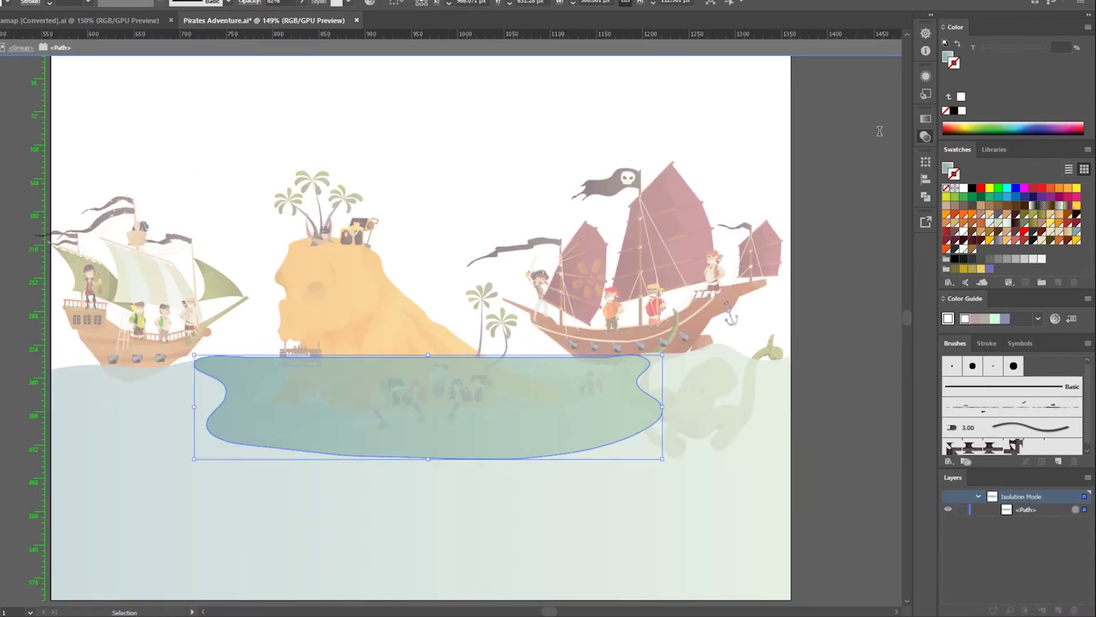
{"action": "type", "text": "33"}
{"action": "key", "text": "Return"}
{"action": "double_click", "coordinate": [811, 285]}
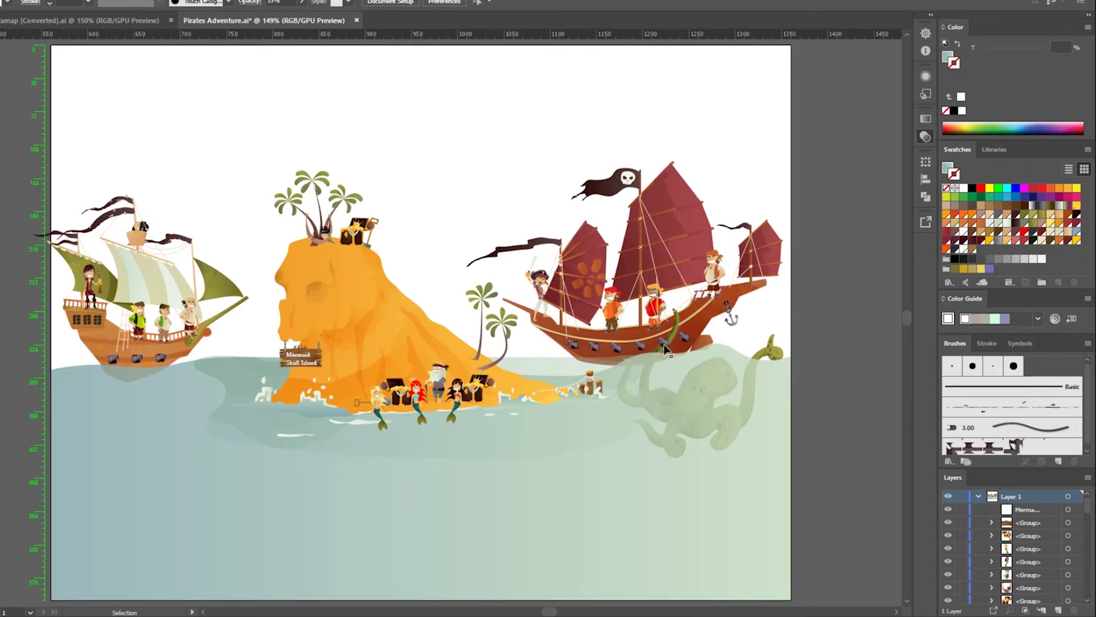
Rearrange the stacking so the octopus tentacle curls in front of the red ship's overlapping cannon while its body stays under the sea
{"action": "left_click", "coordinate": [685, 355]}
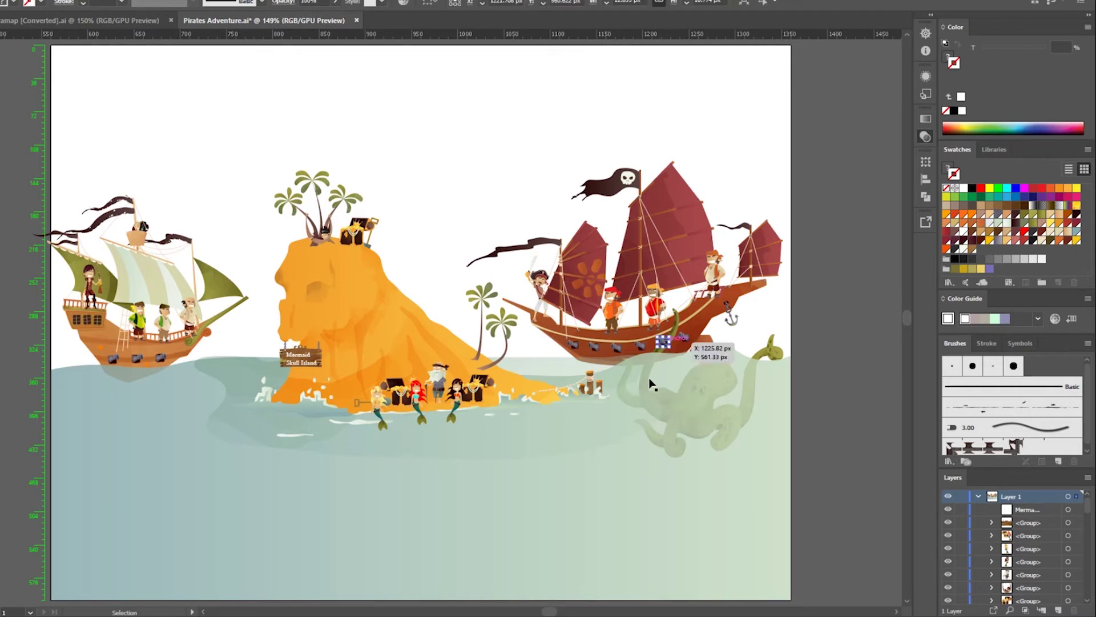
{"action": "left_click", "coordinate": [60, 607]}
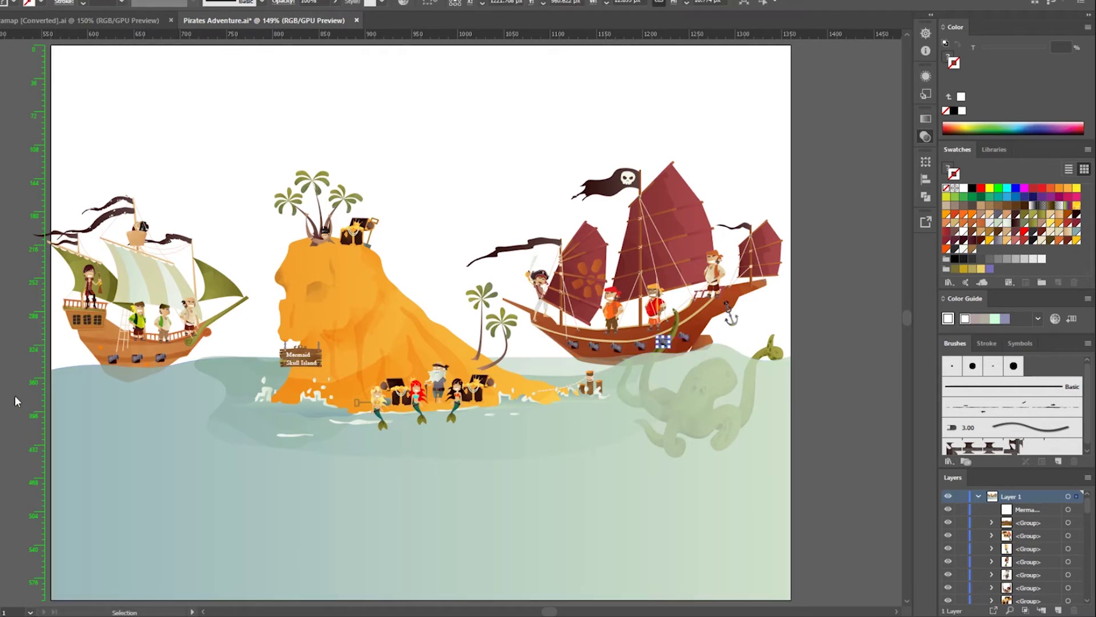
{"action": "key", "text": "ctrl+="}
{"action": "key", "text": "ctrl+="}
{"action": "key", "text": "ctrl+="}
{"action": "key", "text": "ctrl+="}
{"action": "key", "text": "ctrl+="}
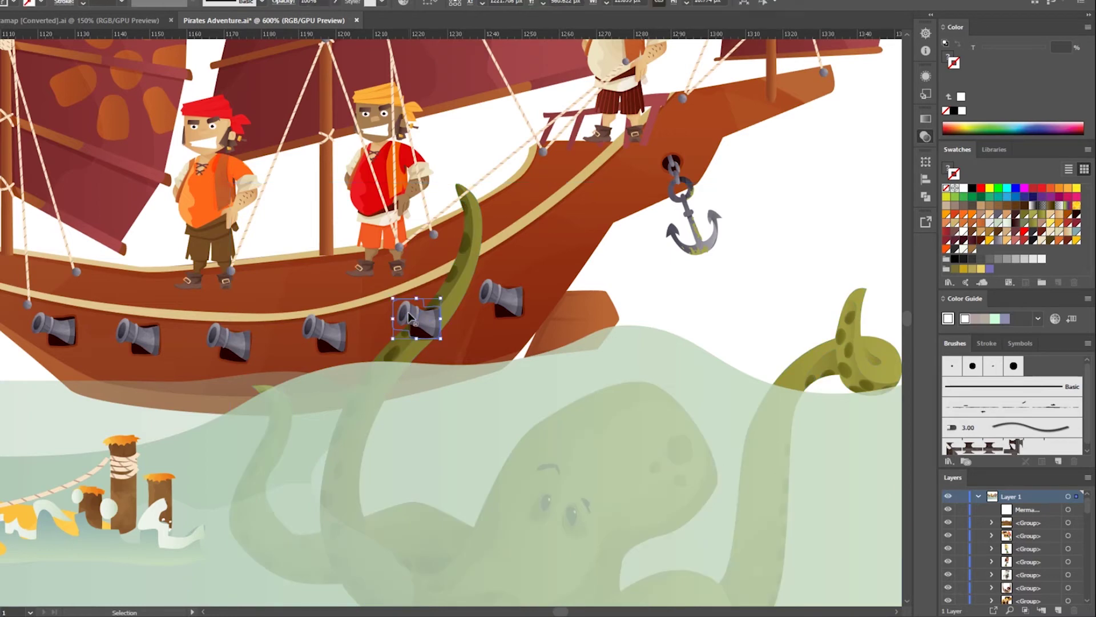
{"action": "key", "text": "a"}
{"action": "key", "text": "v"}
{"action": "double_click", "coordinate": [404, 342]}
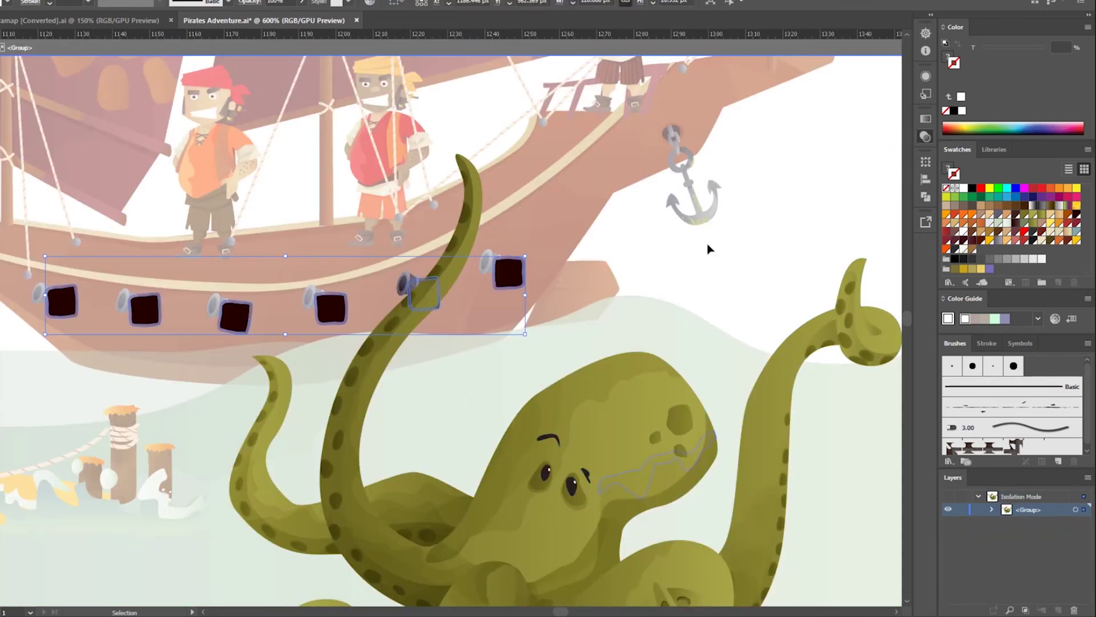
{"action": "double_click", "coordinate": [880, 80]}
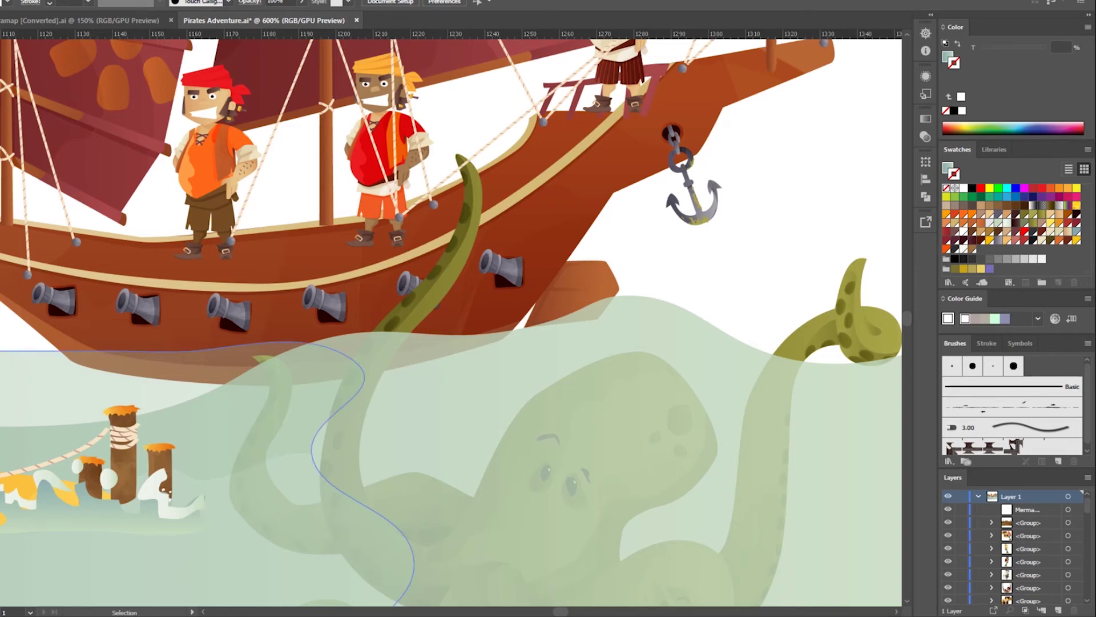
{"action": "key", "text": "ctrl+0"}
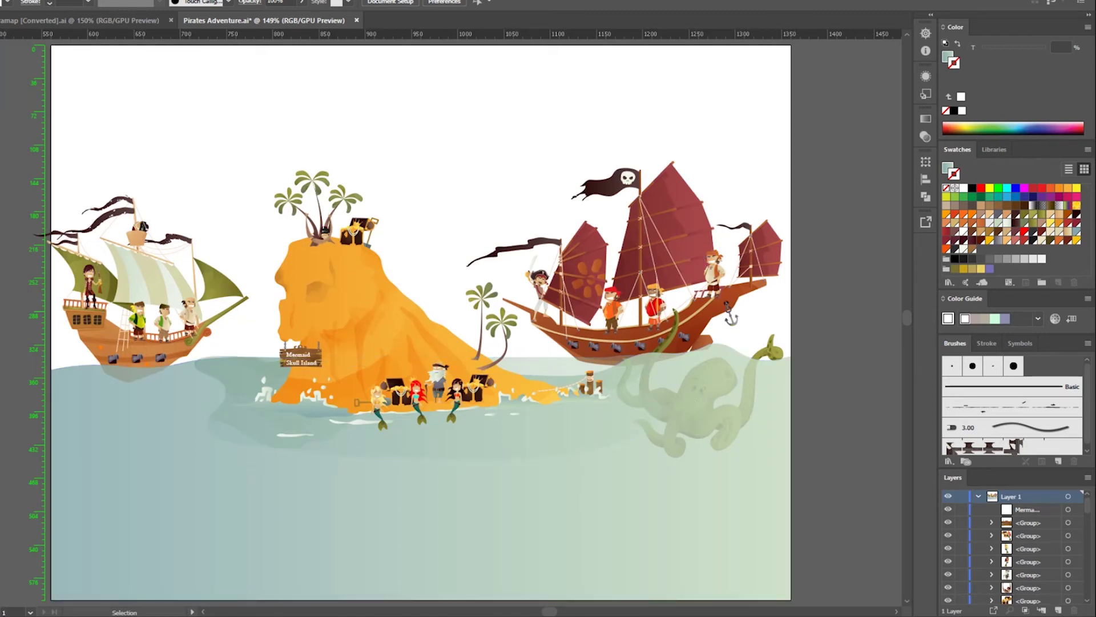
Copy the wheeled cannon from the clip-art file and place a small copy facing outward on top of the skull island
{"action": "left_click", "coordinate": [16, 20]}
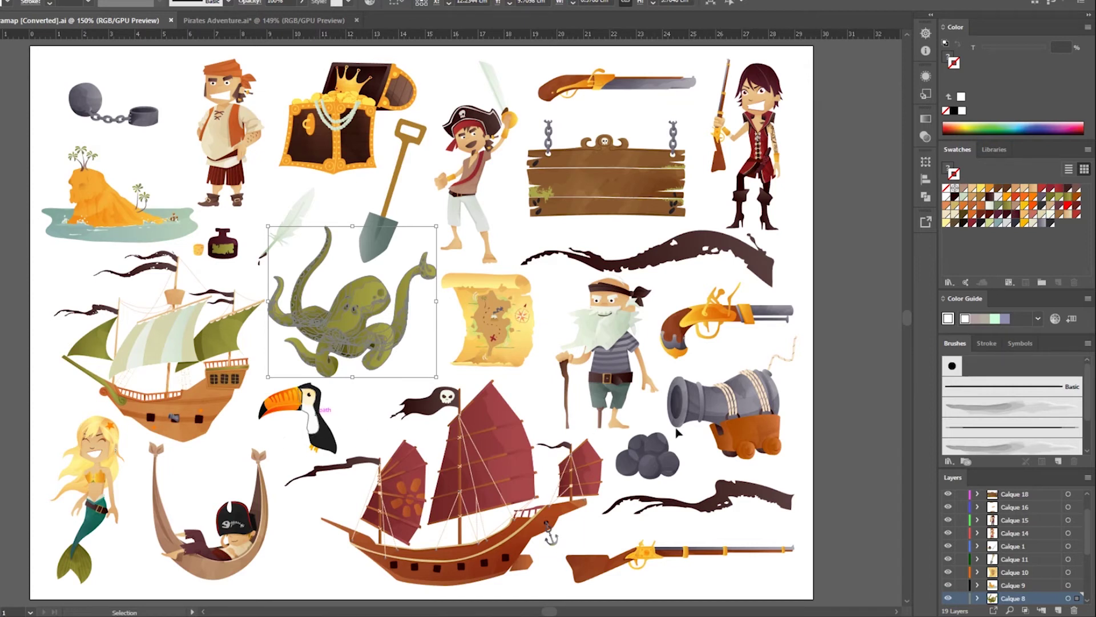
{"action": "left_click", "coordinate": [744, 422]}
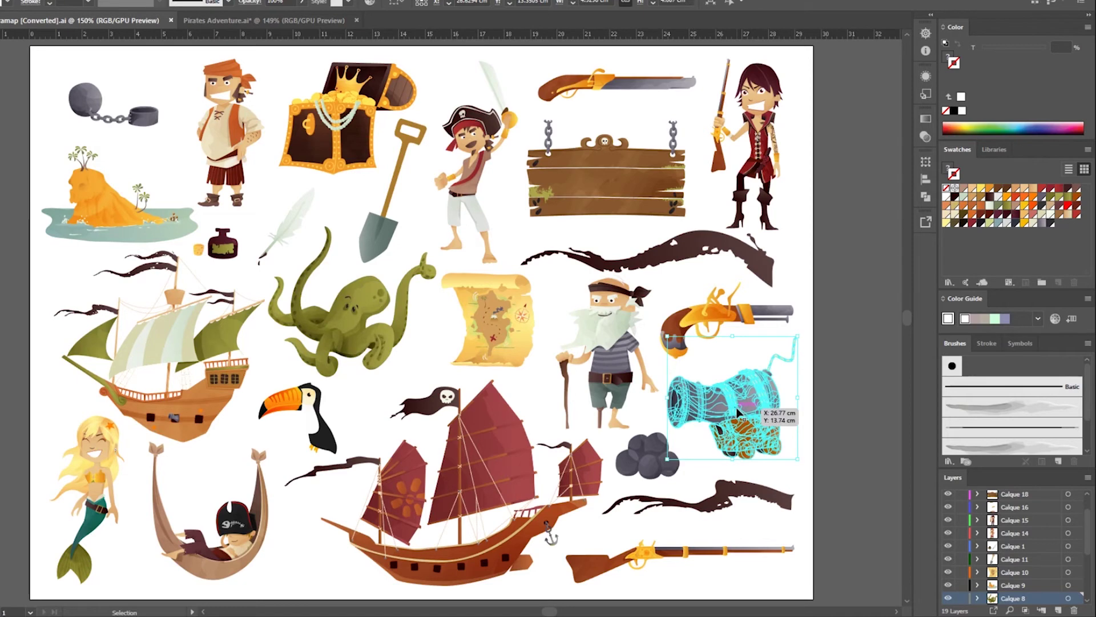
{"action": "key", "text": "ctrl+c"}
{"action": "left_click_drag", "start_coordinate": [754, 407], "coordinate": [301, 204]}
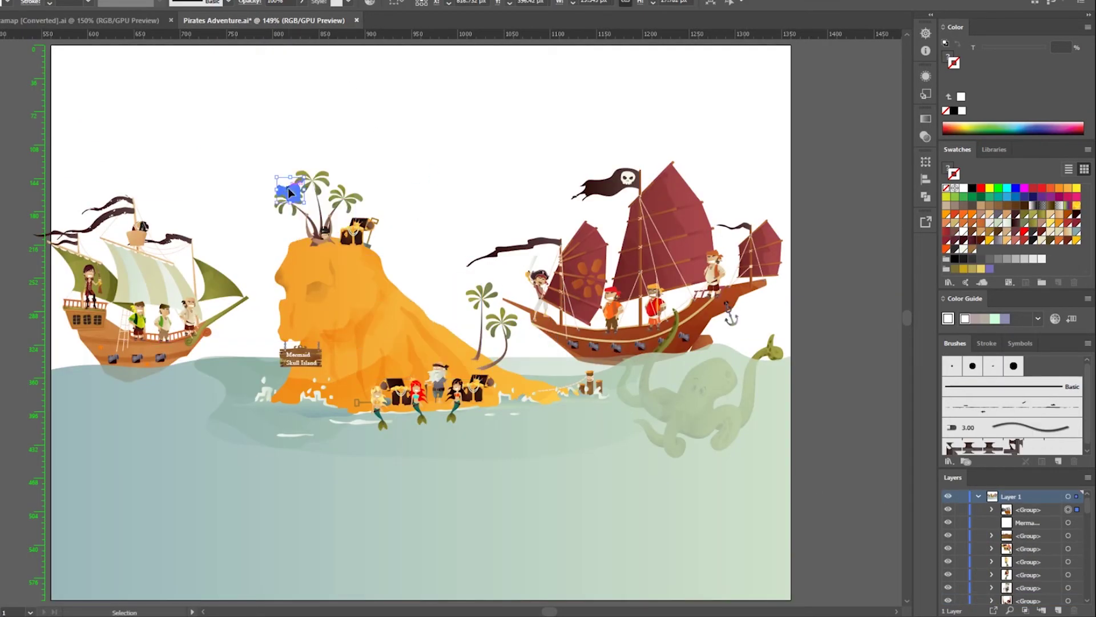
{"action": "left_click_drag", "start_coordinate": [294, 191], "coordinate": [523, 371]}
Copy the cannonball pile from the clip-art file and place it on the island's shore beside a mirrored cannon aimed at the red ship
{"action": "left_click", "coordinate": [486, 206]}
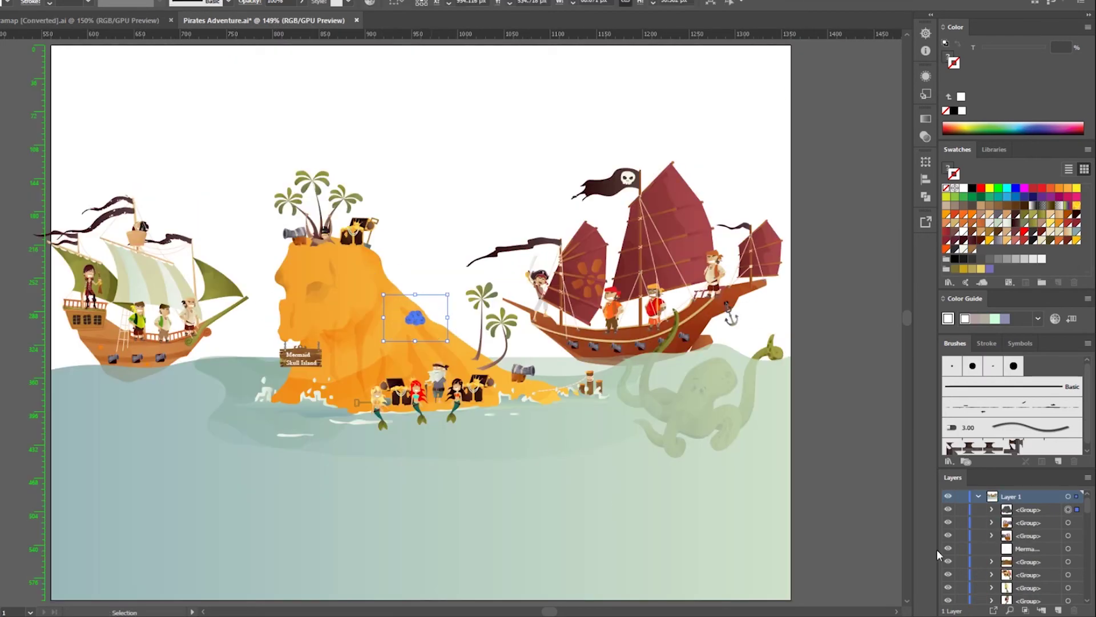
{"action": "left_click", "coordinate": [516, 428]}
{"action": "key", "text": "ctrl+v"}
{"action": "left_click_drag", "start_coordinate": [416, 317], "coordinate": [312, 233]}
{"action": "left_click", "coordinate": [524, 371]}
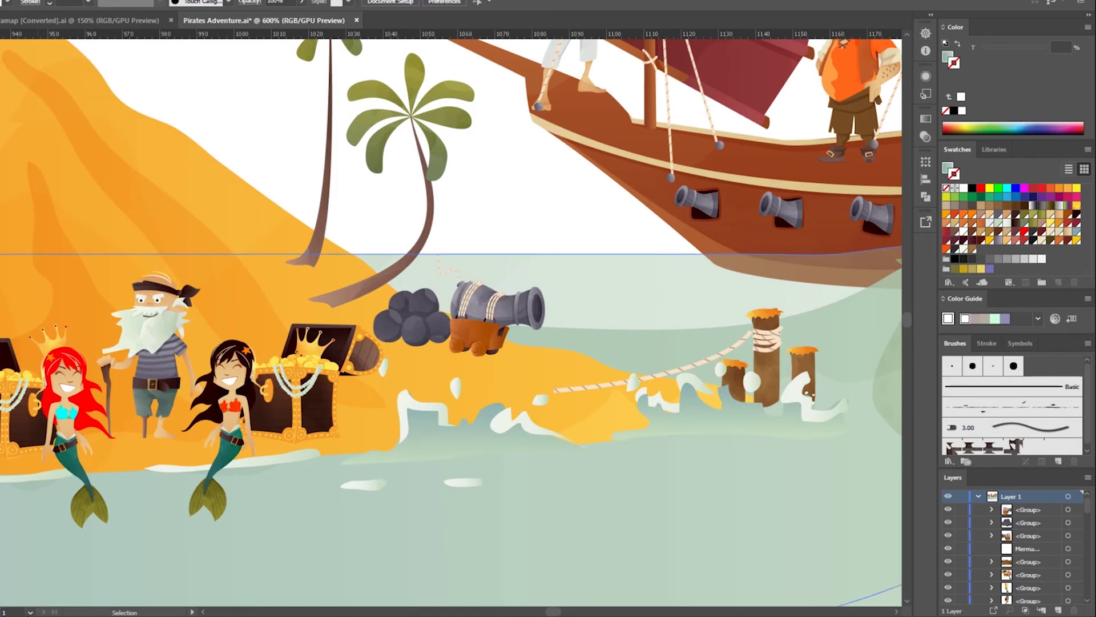
{"action": "key", "text": "ctrl+0"}
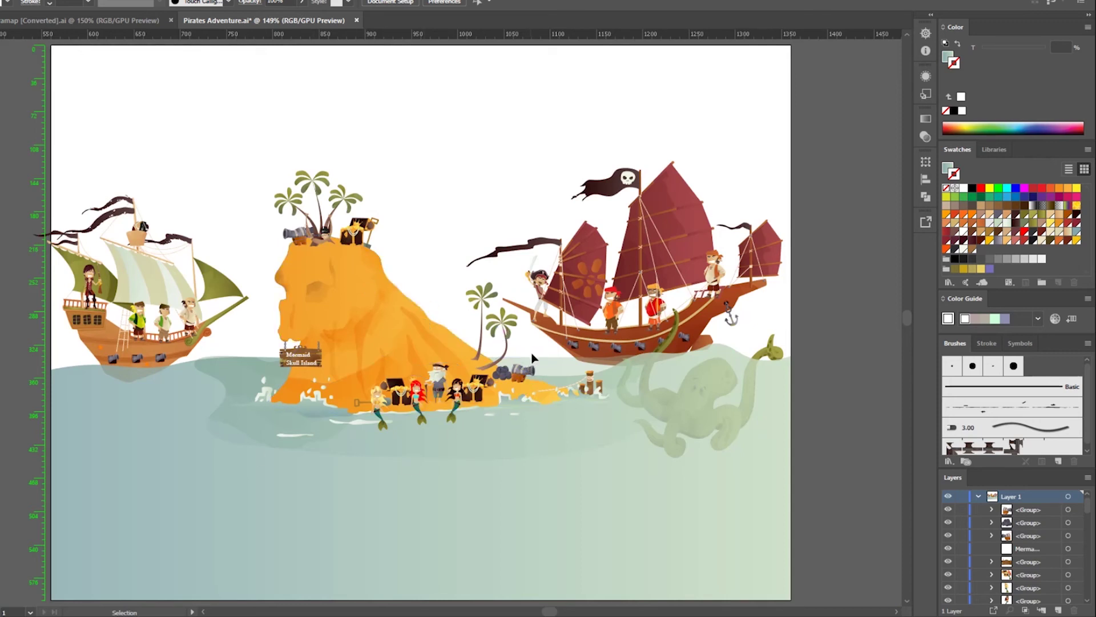
{"action": "left_click", "coordinate": [678, 420]}
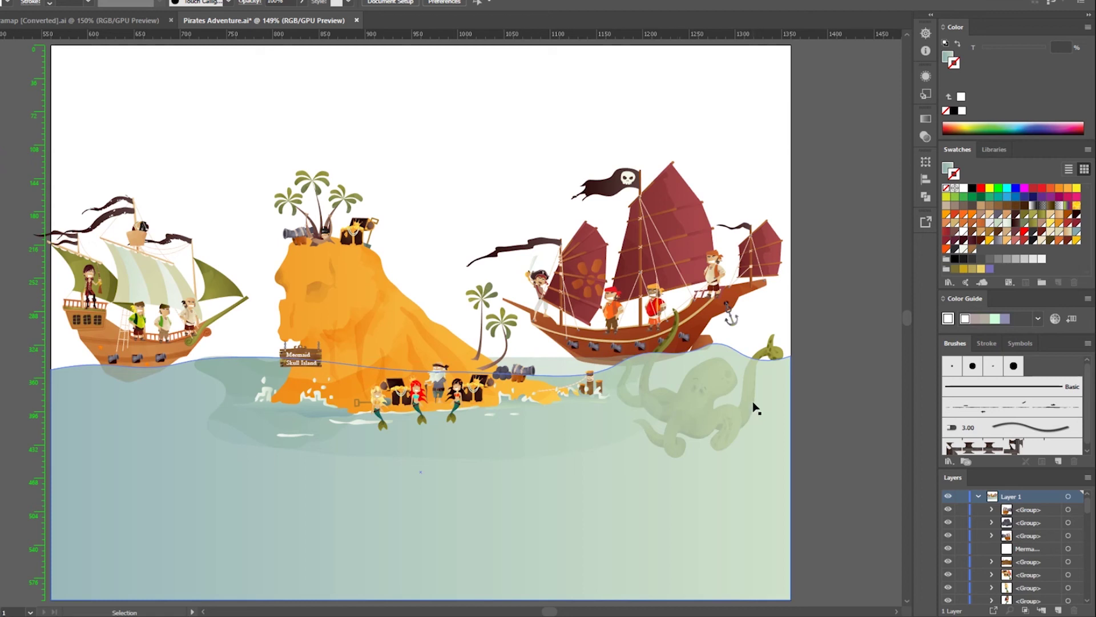